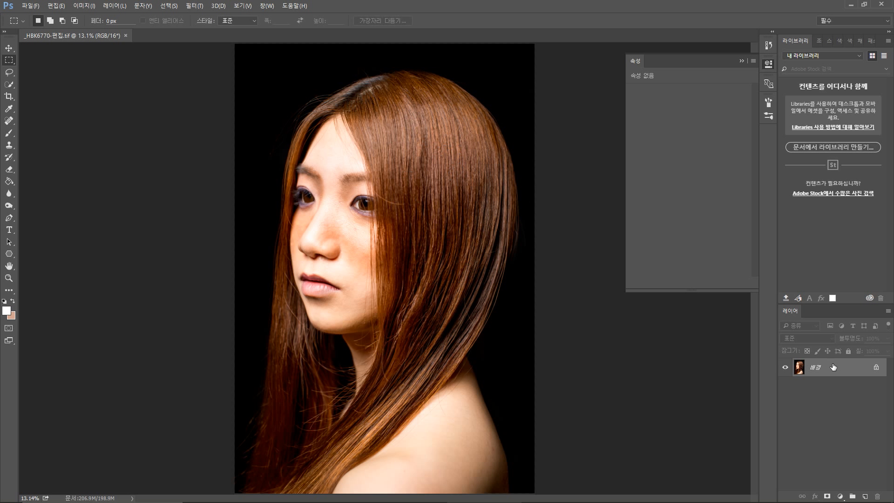
Duplicate the background layer
key("ctrl+j")
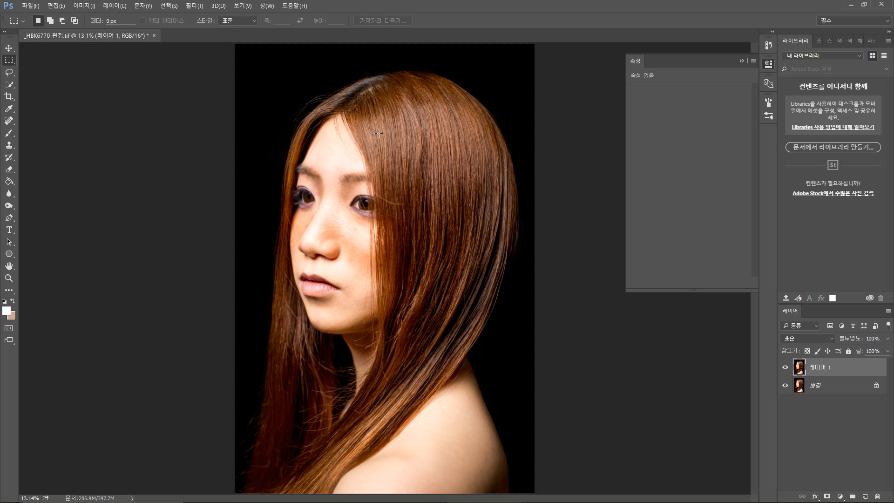
Trace a freehand Lasso selection around the woman's hair, leaving out the face, and deselect it again
left_click(9, 74)
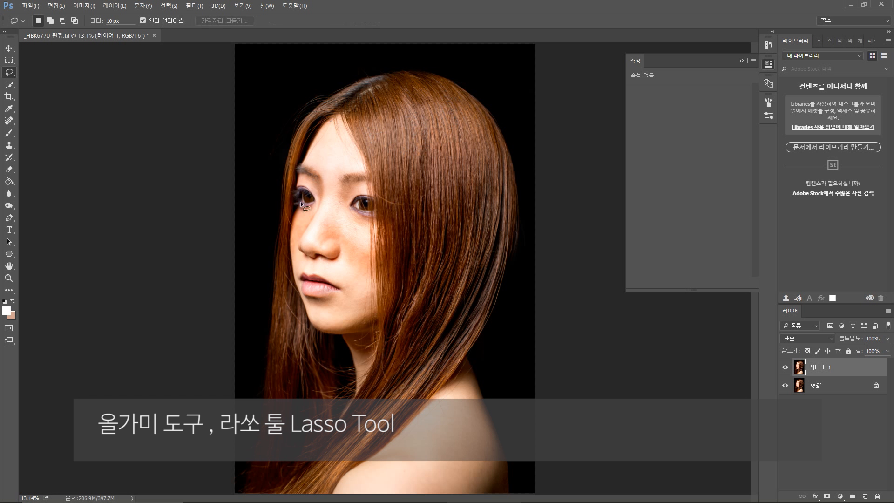
mouse_move(300, 202)
left_mouse_down()
mouse_move(292, 295)
mouse_move(299, 326)
mouse_move(324, 353)
mouse_move(322, 433)
mouse_move(271, 498)
mouse_move(280, 176)
mouse_move(318, 75)
mouse_move(357, 61)
mouse_move(470, 72)
mouse_move(520, 207)
mouse_move(432, 406)
mouse_move(328, 491)
left_mouse_up()
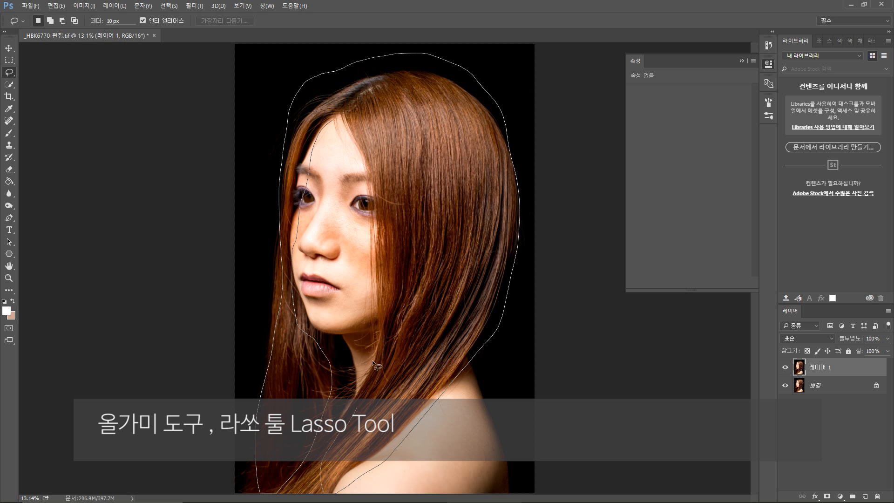
mouse_move(373, 360)
left_mouse_down()
mouse_move(392, 242)
mouse_move(364, 152)
left_mouse_up()
left_click_drag(331, 120, 333, 123)
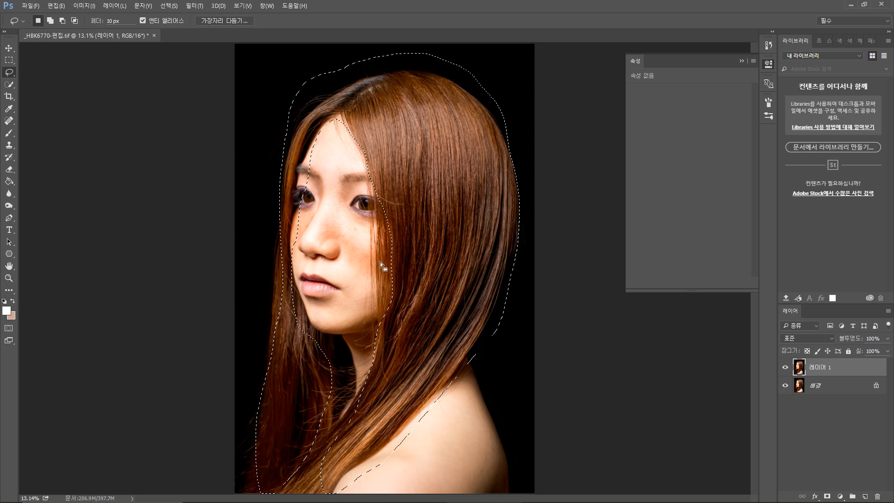
left_click(441, 93)
Outline the hair beside the cheek and neck on the face's outer side with the Polygonal Lasso, and discard the selection
right_click(10, 73)
left_click(60, 81)
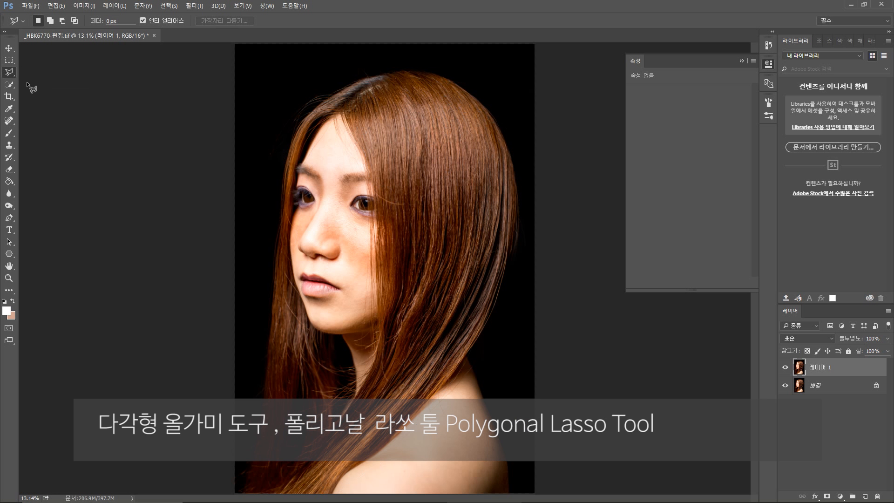
left_click(321, 125)
left_click(297, 173)
left_click(289, 253)
left_click(301, 306)
left_click(313, 327)
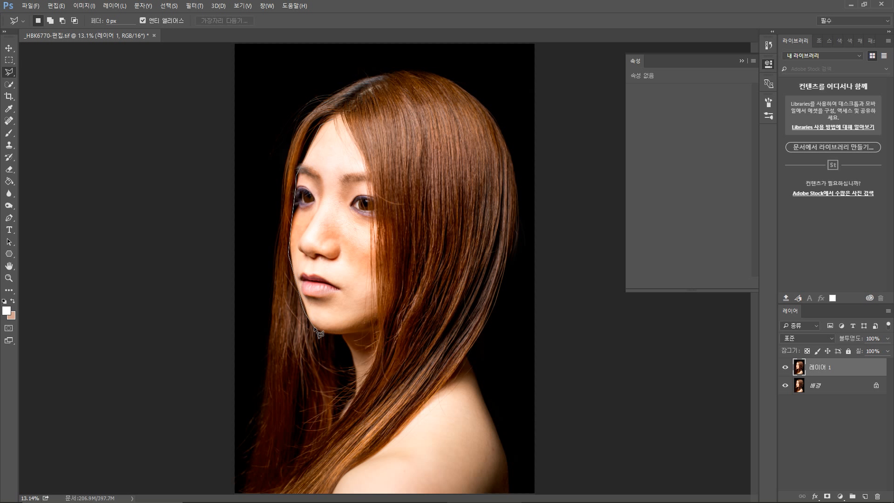
left_click(338, 338)
left_click(346, 346)
left_click(346, 370)
left_click(317, 410)
left_click(249, 385)
left_click(243, 207)
left_click(278, 117)
left_click(316, 82)
left_click(329, 81)
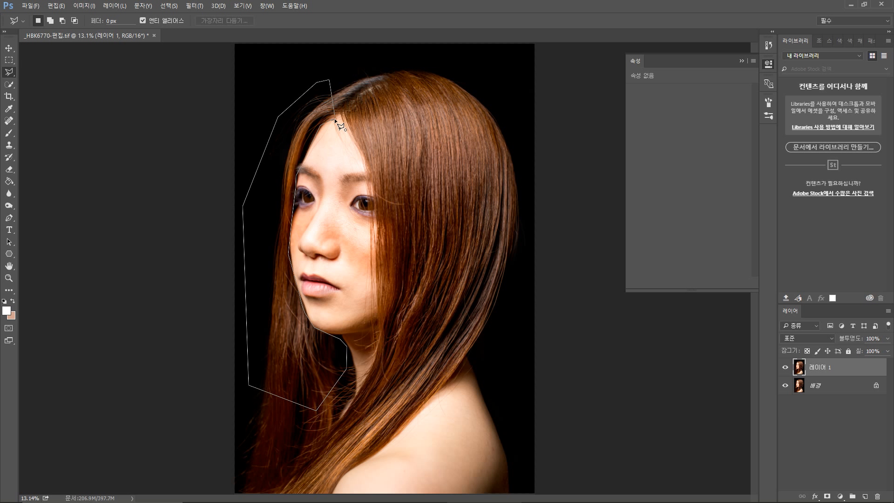
left_click(334, 118)
key("ctrl+d")
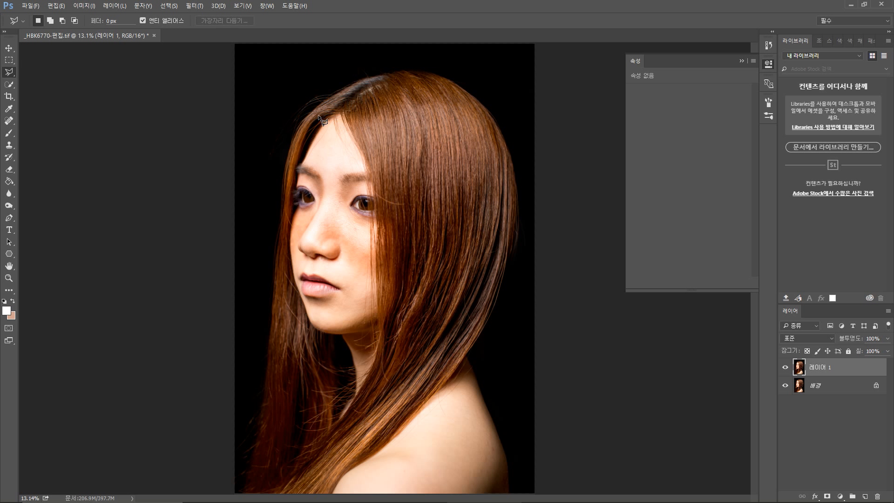
scroll(319, 116, "up", 3)
scroll(311, 187, "down", 1)
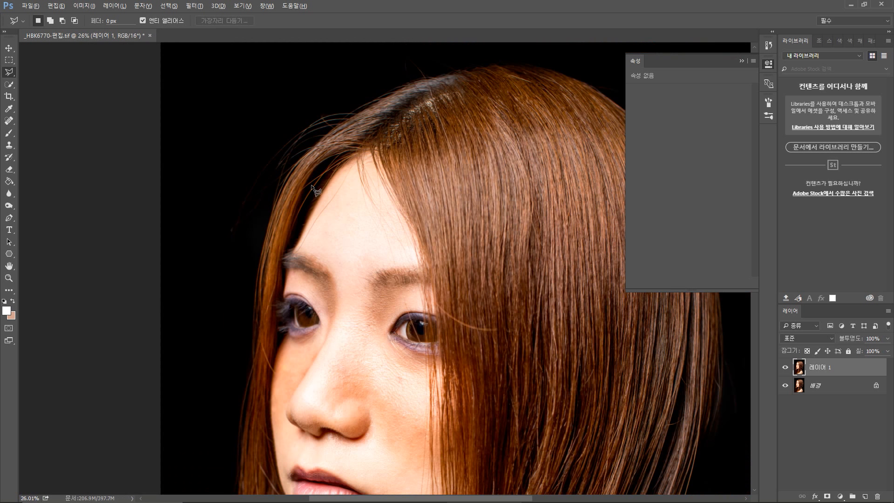
scroll(312, 187, "down", 2)
scroll(326, 277, "down", 2)
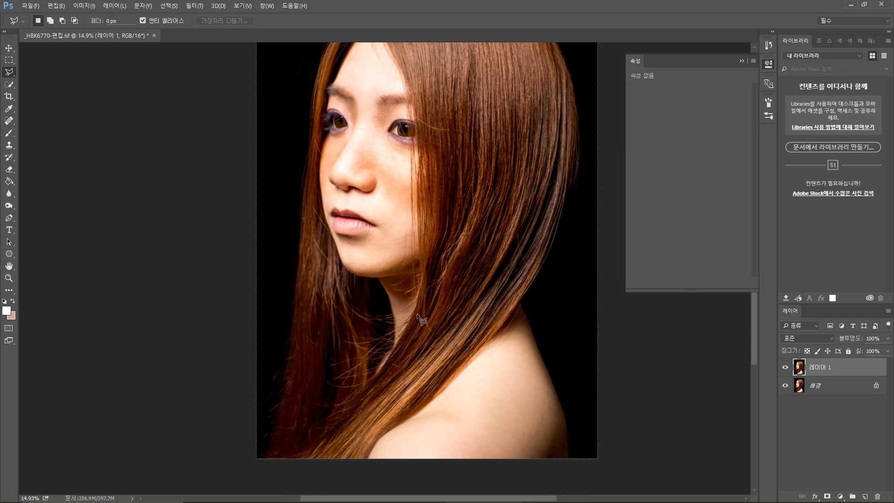
scroll(416, 314, "up", 3)
scroll(435, 274, "down", 3)
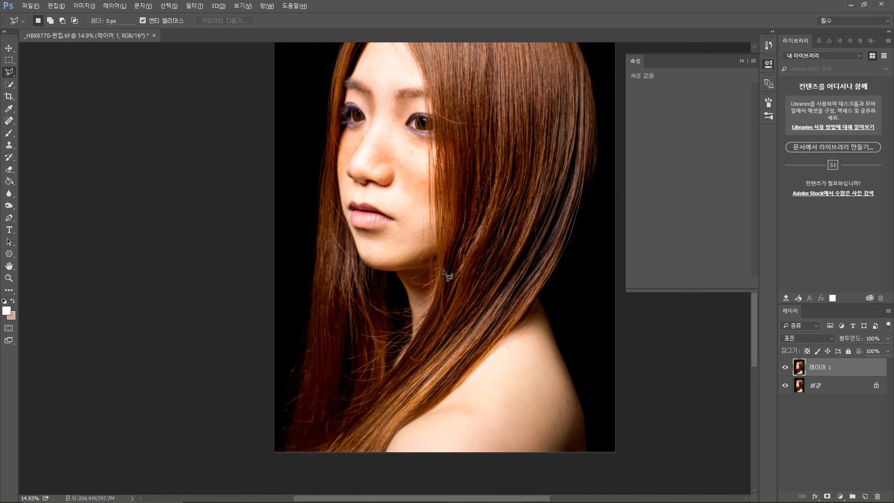
scroll(434, 262, "down", 1)
scroll(399, 244, "up", 1)
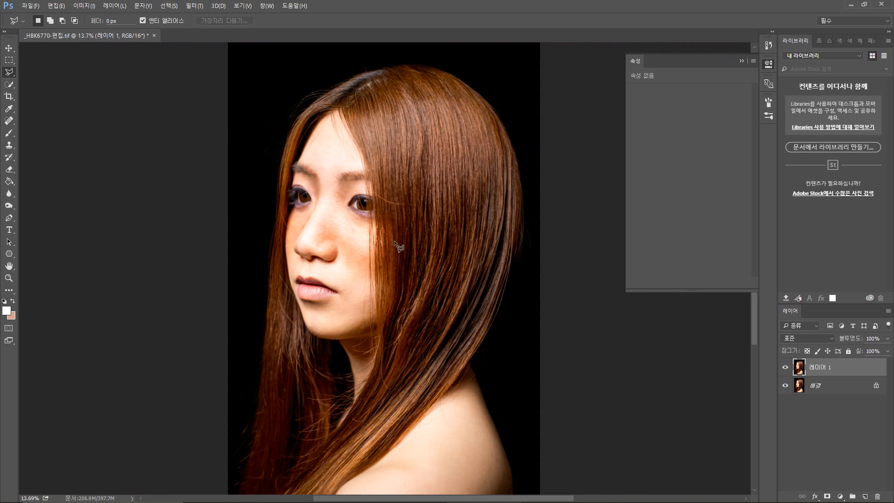
scroll(397, 245, "down", 1)
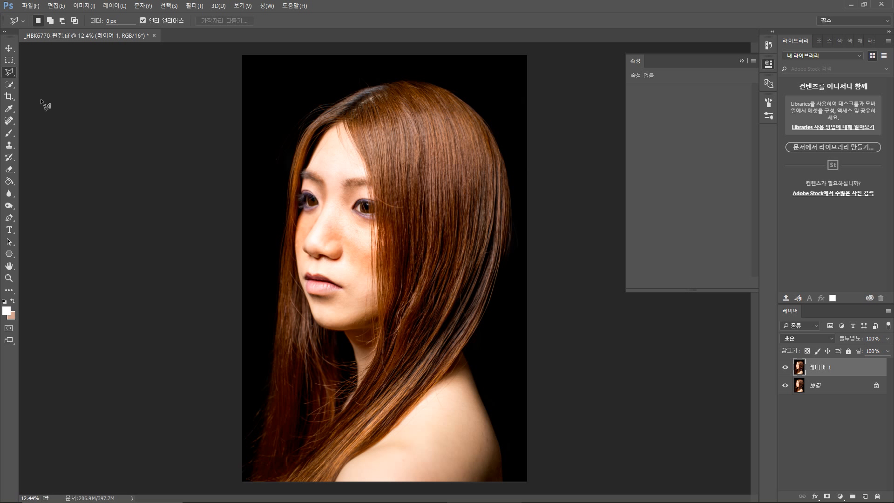
Select the hair on the face's outer side, from the parting to the ends, with the Quick Selection tool
left_click(14, 83)
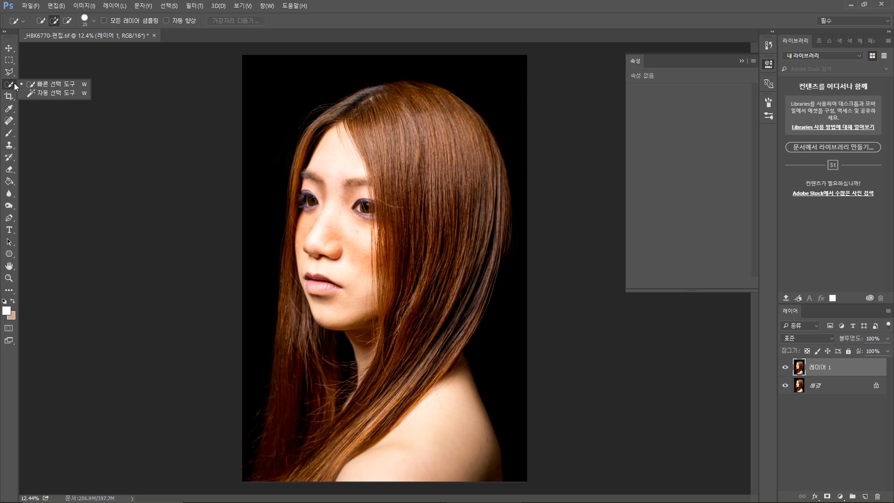
left_click(59, 87)
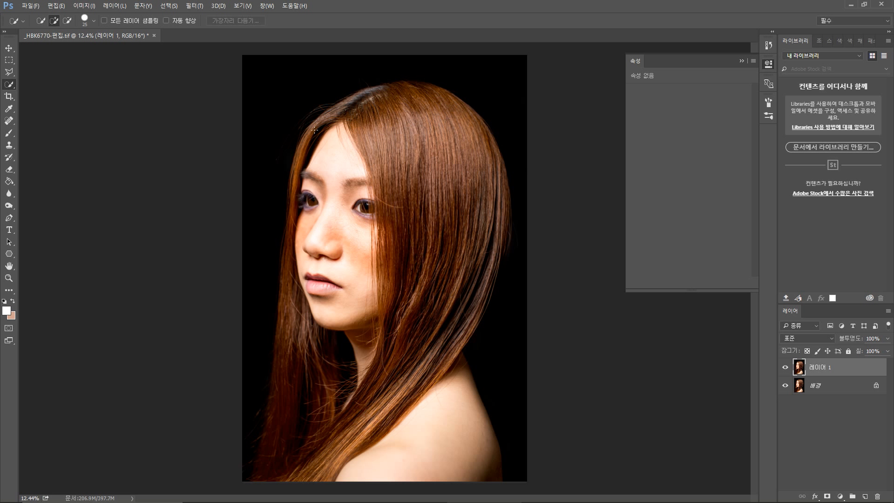
mouse_move(349, 110)
left_mouse_down()
mouse_move(321, 128)
mouse_move(297, 163)
mouse_move(282, 298)
mouse_move(291, 406)
mouse_move(328, 400)
mouse_move(289, 397)
mouse_move(295, 410)
left_mouse_up()
mouse_move(356, 406)
left_mouse_down()
mouse_move(363, 394)
mouse_move(316, 347)
mouse_move(254, 324)
left_mouse_up()
Subtract the black background beside the lower hair from the selection
key("alt")
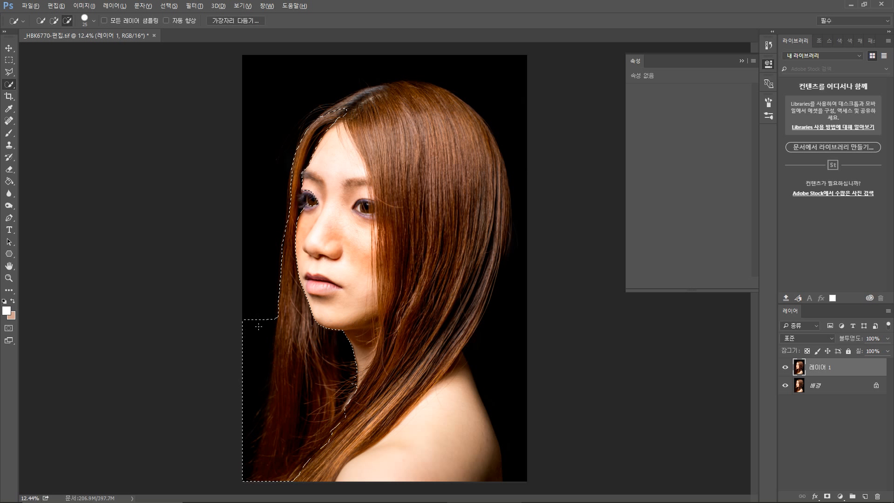
key("alt")
mouse_move(247, 416)
left_mouse_down()
mouse_move(248, 469)
mouse_move(249, 414)
left_mouse_up()
left_click_drag(268, 382, 276, 396)
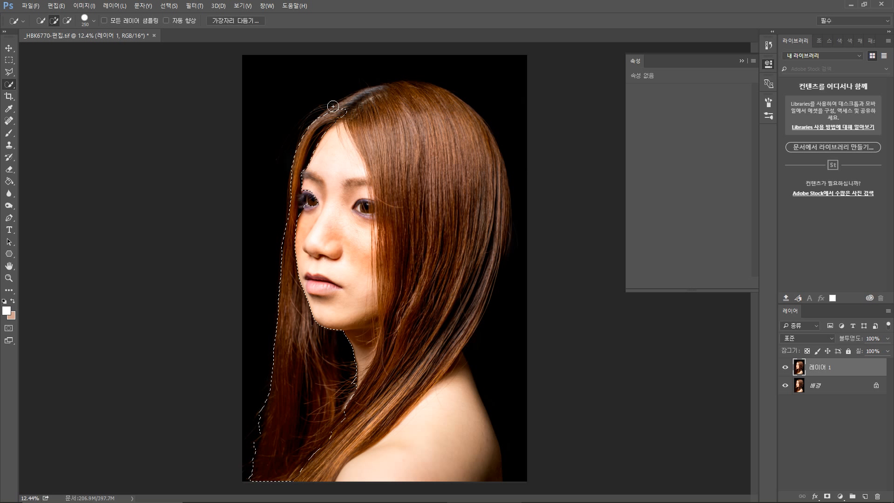
Set the Quick Selection brush to 150 px and add the crown and the long hair over the shoulder to the selection
key("bracketright")
key("bracketright")
key("bracketright")
key("bracketright")
key("bracketright")
key("bracketright")
key("bracketright")
key("bracketright")
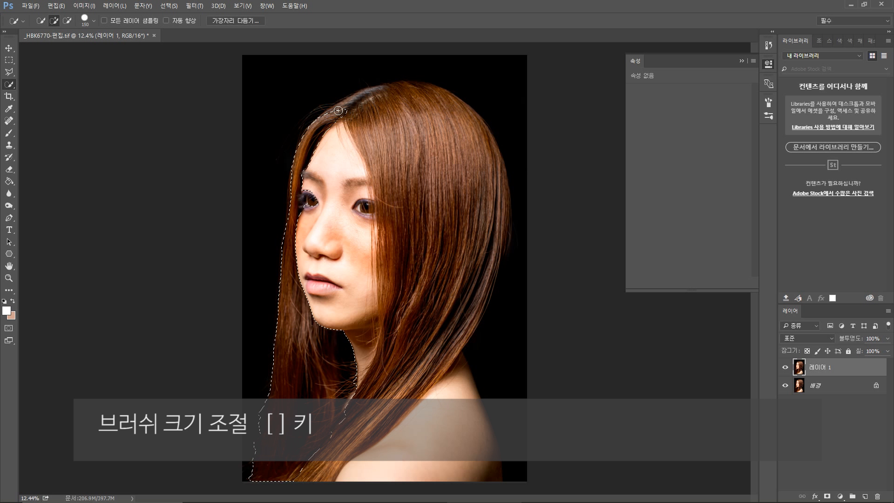
mouse_move(365, 92)
left_mouse_down()
mouse_move(407, 93)
mouse_move(477, 132)
left_mouse_up()
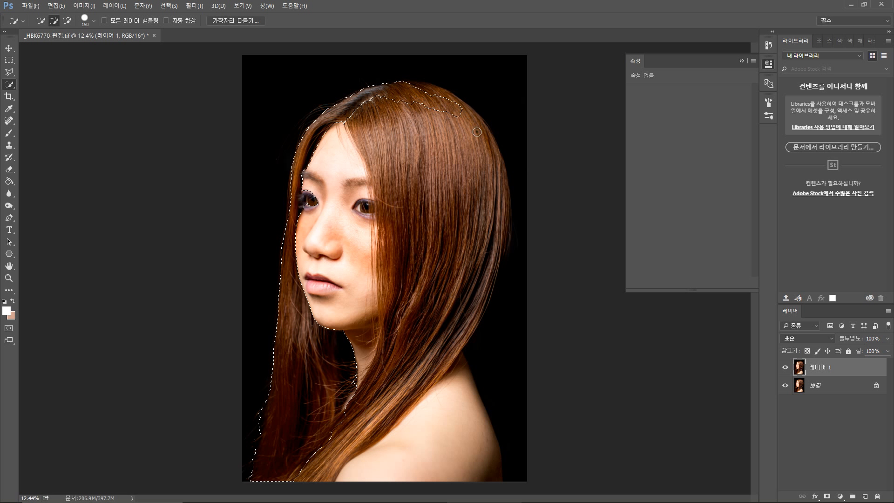
mouse_move(494, 191)
left_mouse_down()
mouse_move(479, 287)
mouse_move(432, 359)
mouse_move(372, 411)
mouse_move(447, 338)
mouse_move(326, 472)
mouse_move(406, 379)
mouse_move(447, 356)
mouse_move(423, 360)
mouse_move(452, 348)
mouse_move(418, 399)
mouse_move(350, 452)
mouse_move(351, 431)
mouse_move(436, 347)
left_mouse_up()
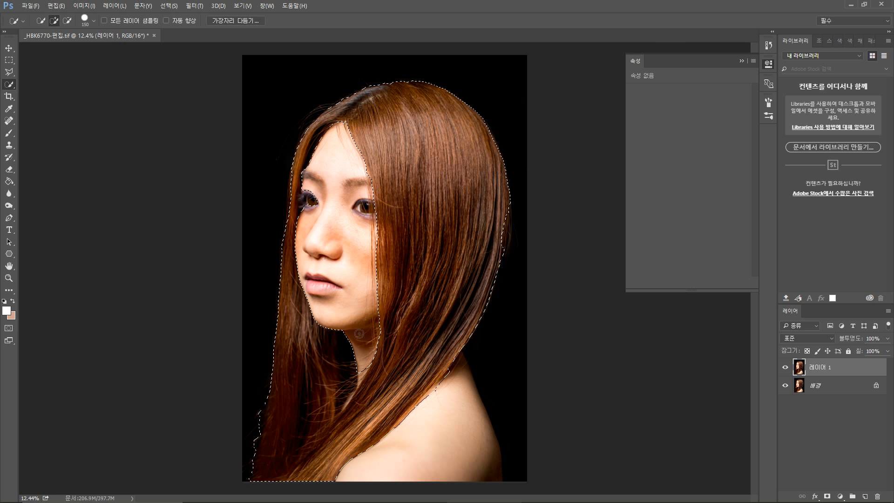
Subtract the eye and eyelid next to the outer hair strands from the hair selection
scroll(359, 336, "up", 9)
left_click_drag(444, 208, 511, 338)
left_click_drag(381, 111, 429, 242)
scroll(437, 247, "down", 9)
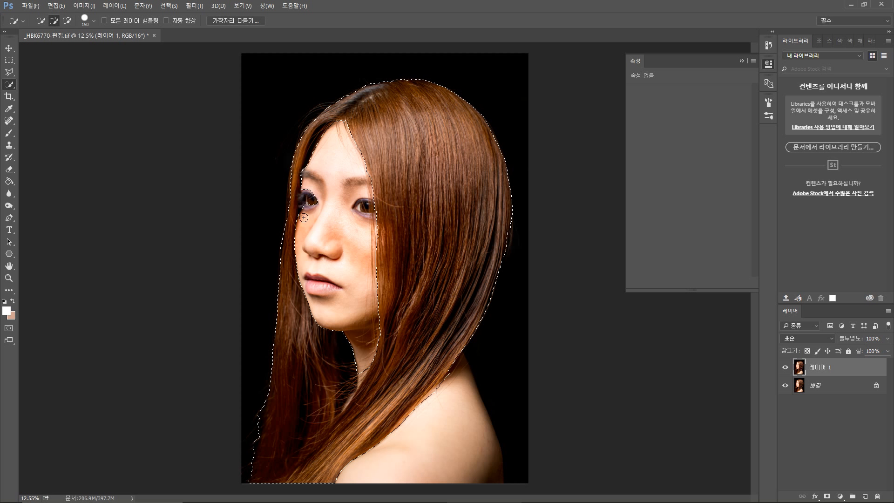
scroll(304, 217, "up", 14)
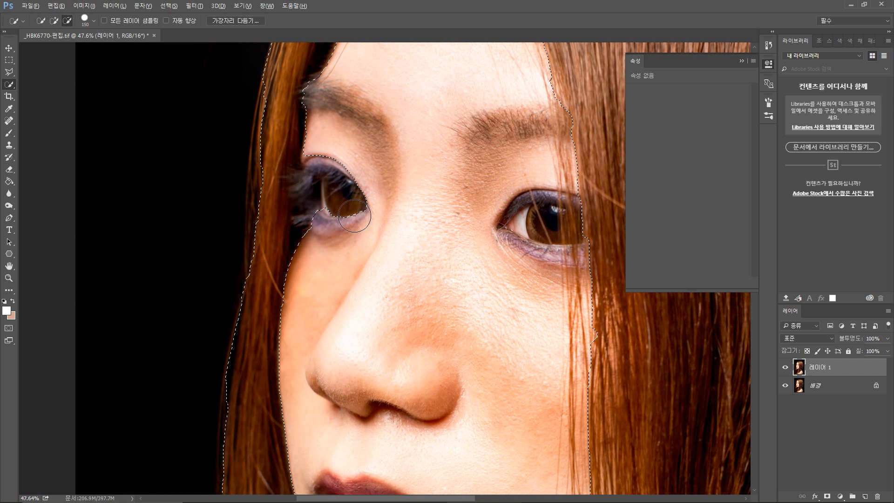
key("alt")
key("alt")
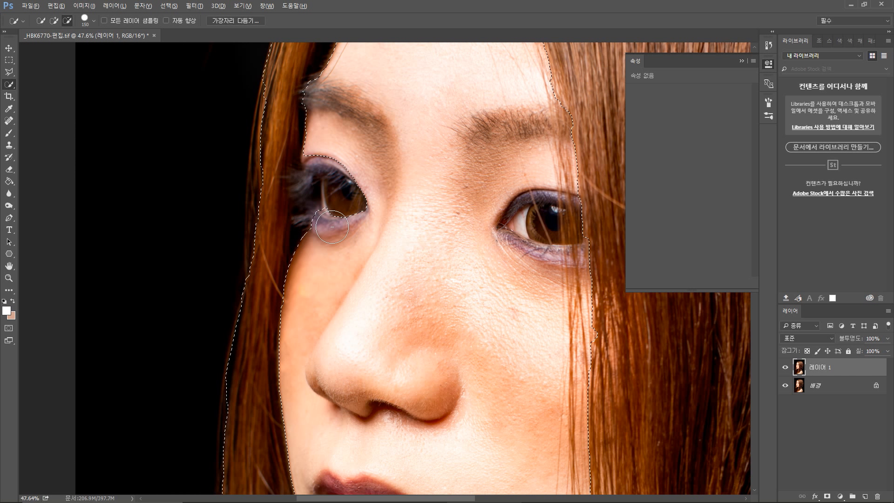
left_click_drag(329, 171, 325, 162)
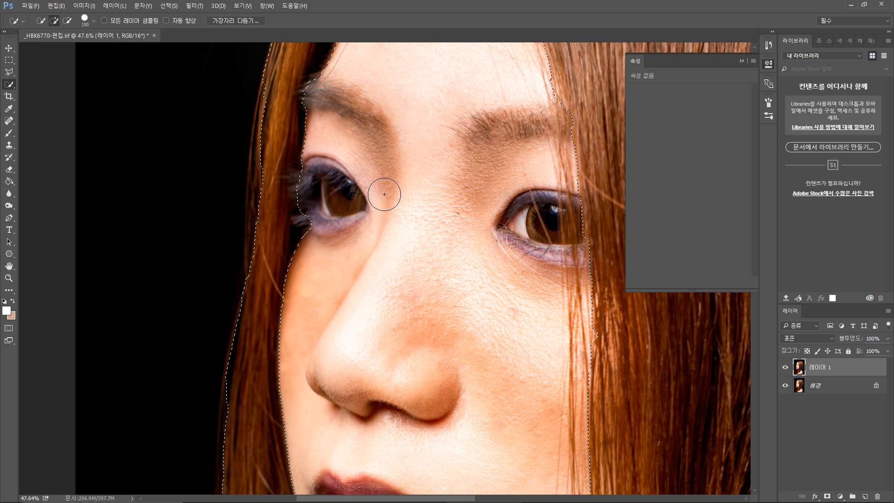
scroll(400, 191, "down", 3)
scroll(420, 241, "down", 2)
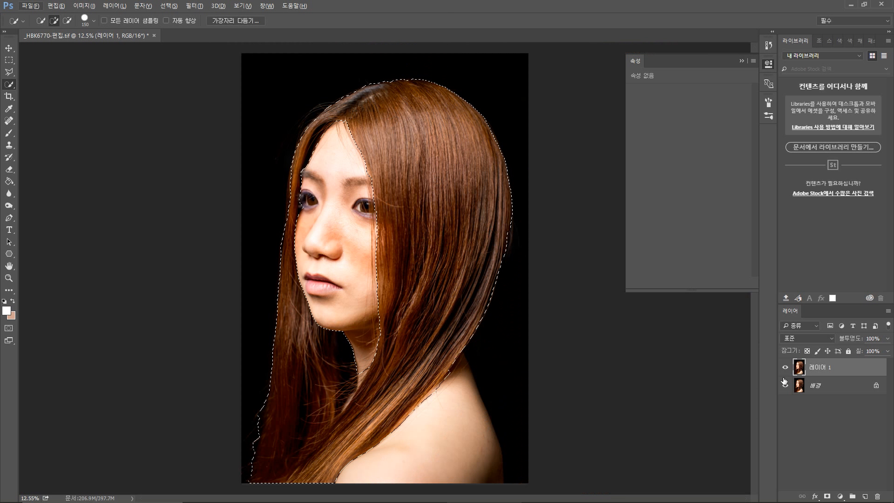
Turn the hair selection into a layer mask on the duplicated layer and hide the background layer
left_click(827, 498)
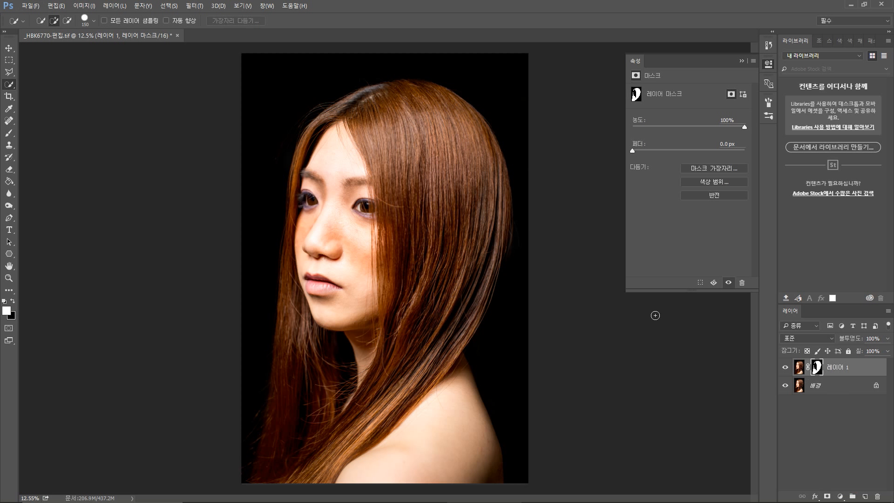
left_click(787, 386)
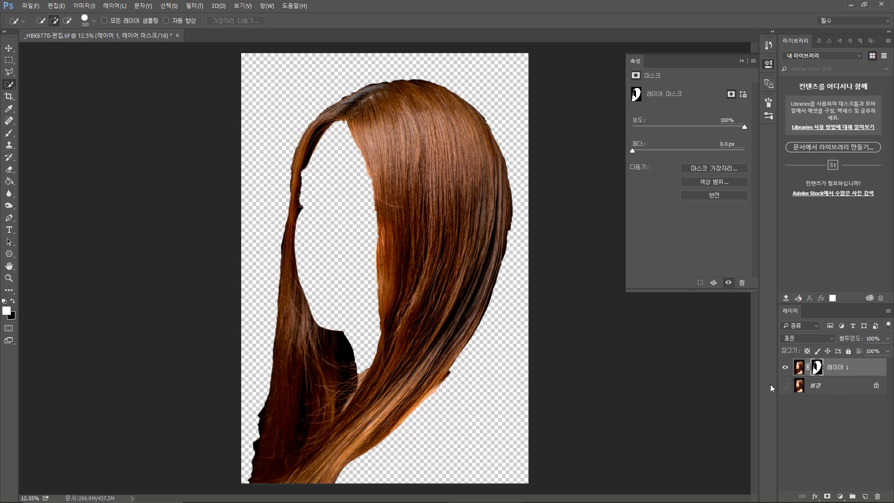
Compare the masked hair layer shown and hidden, and examine the cut-out's edge along the face up close
left_click(787, 369)
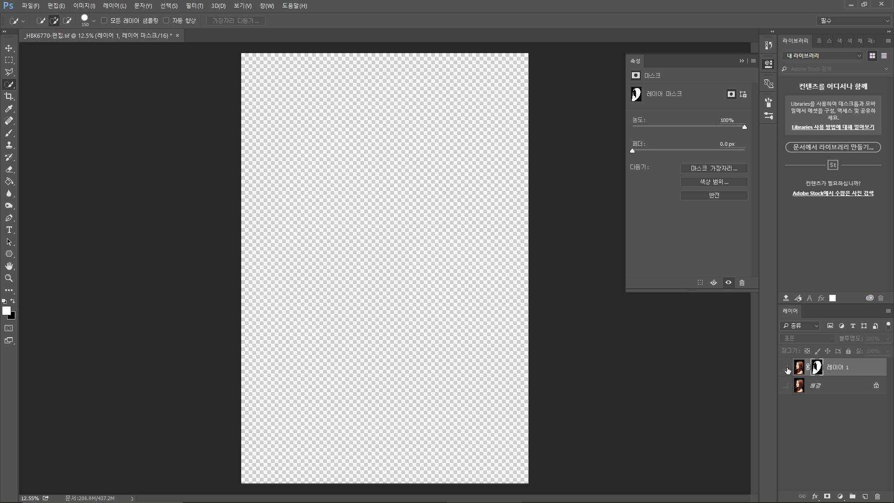
left_click(787, 369)
left_click(786, 369)
left_click(787, 368)
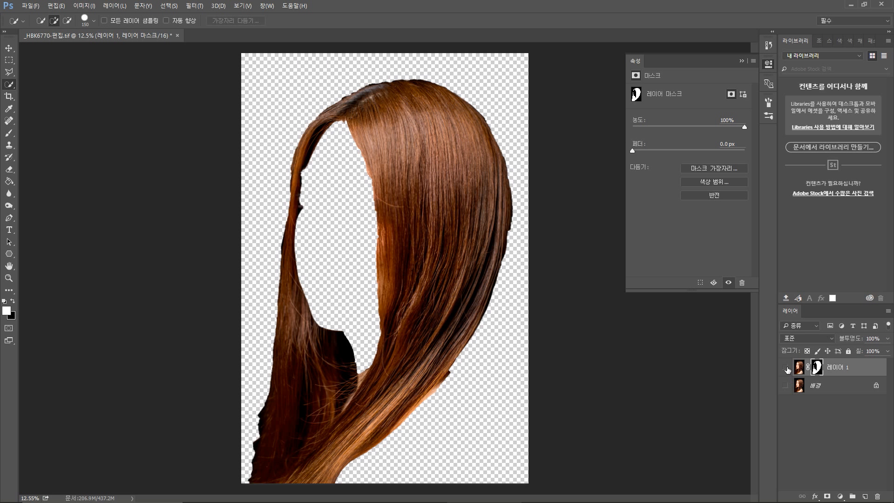
left_click(786, 369)
left_click(786, 369)
left_click(786, 368)
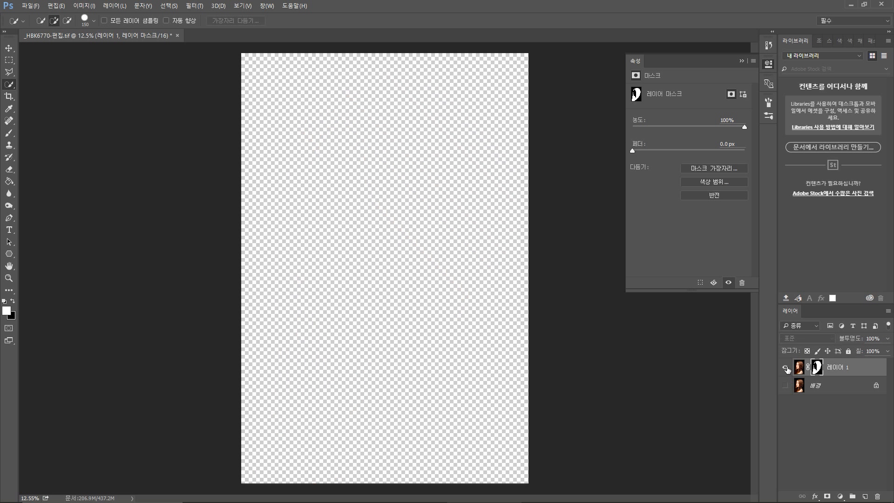
left_click(787, 369)
scroll(376, 182, "up", 10)
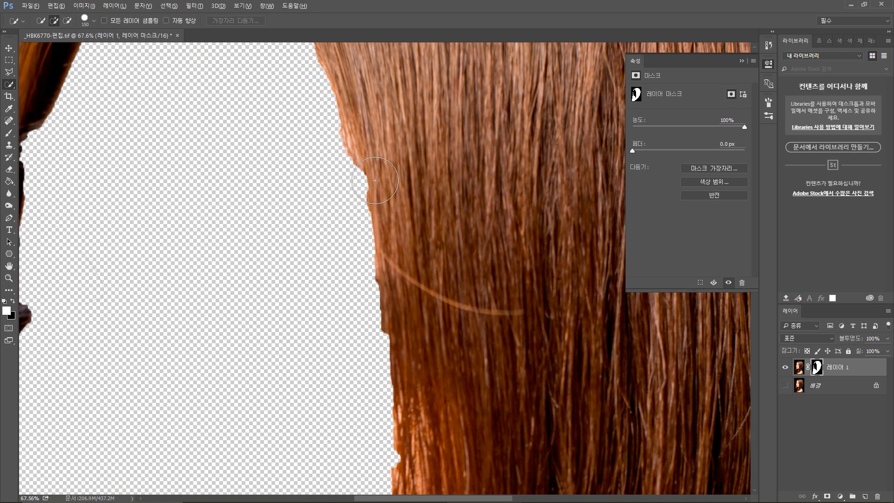
scroll(376, 214, "down", 10)
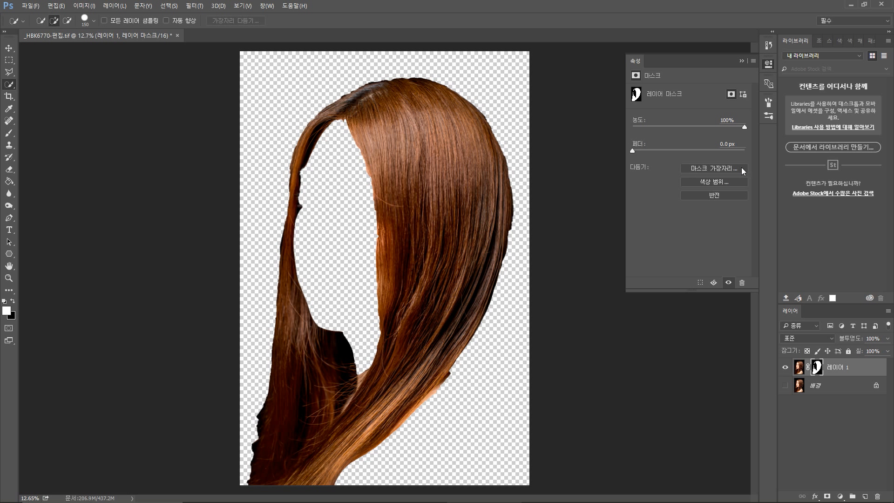
right_click(827, 368)
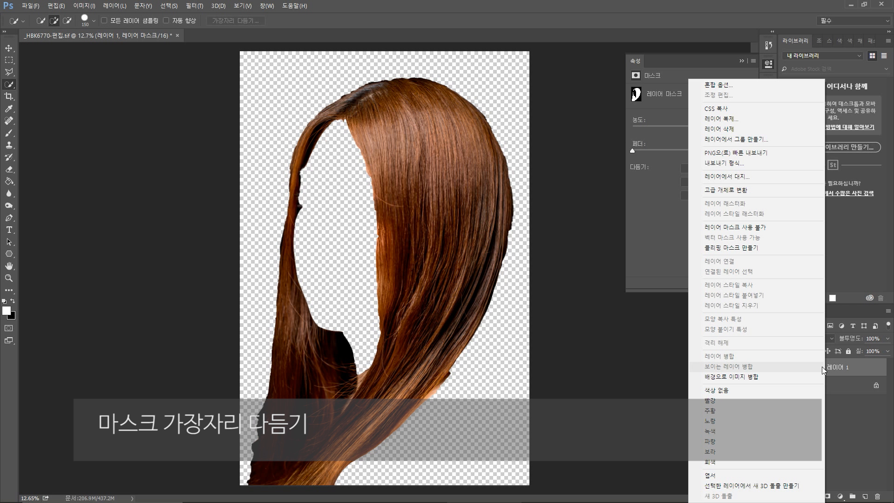
left_click(847, 419)
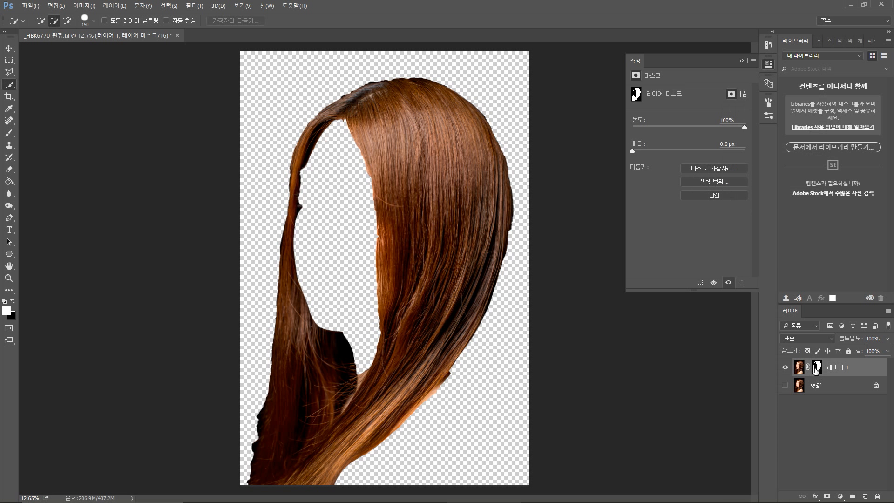
right_click(815, 369)
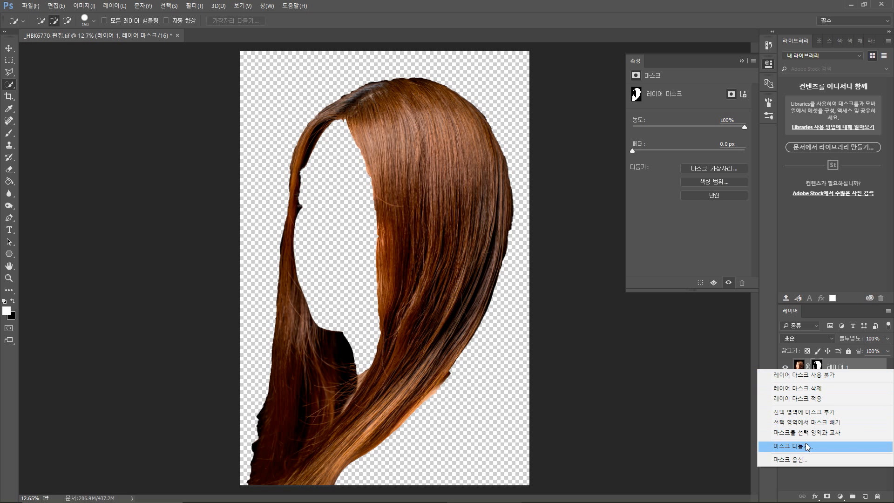
left_click(803, 467)
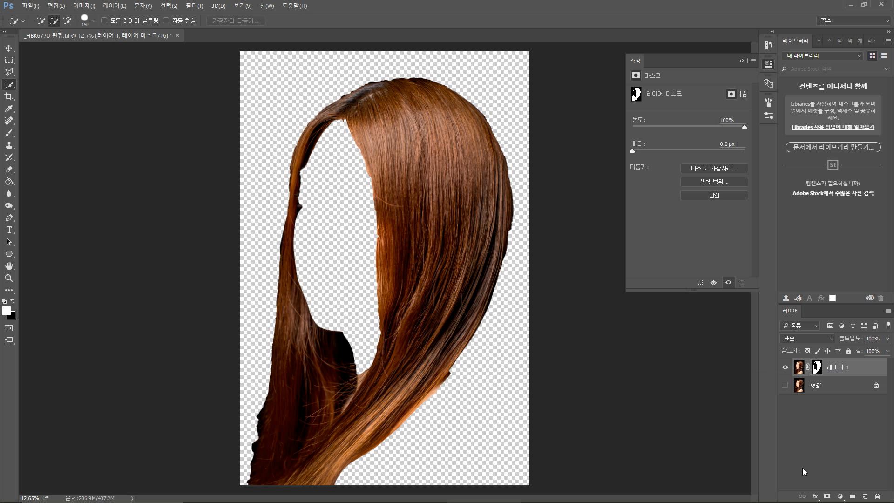
left_click(117, 8)
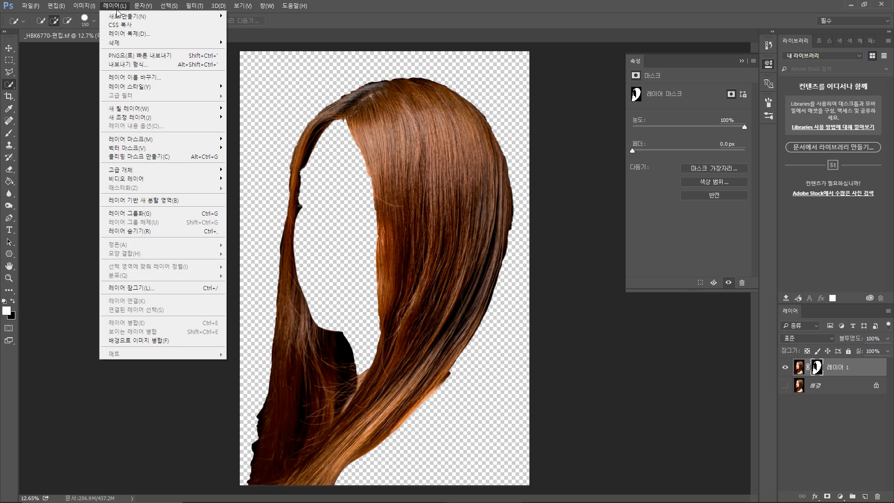
left_click(838, 406)
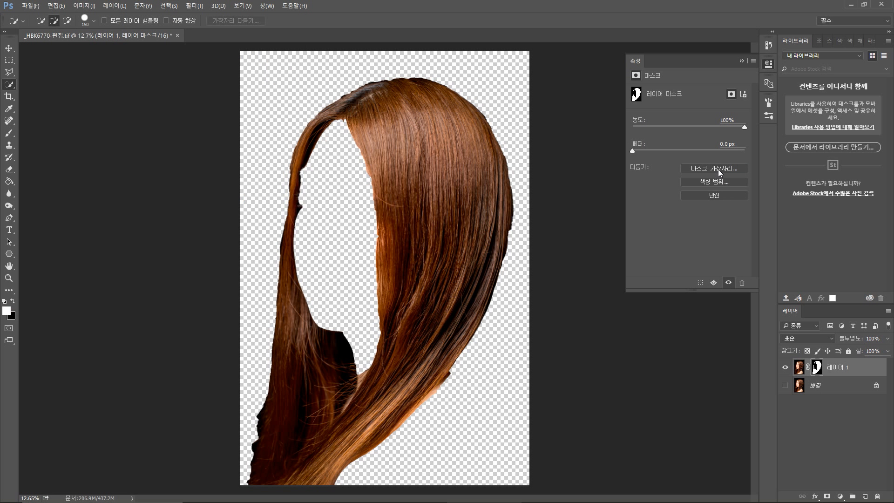
Start refining the edge of the hair layer's mask and preview the cut-out on a black background
left_click(718, 169)
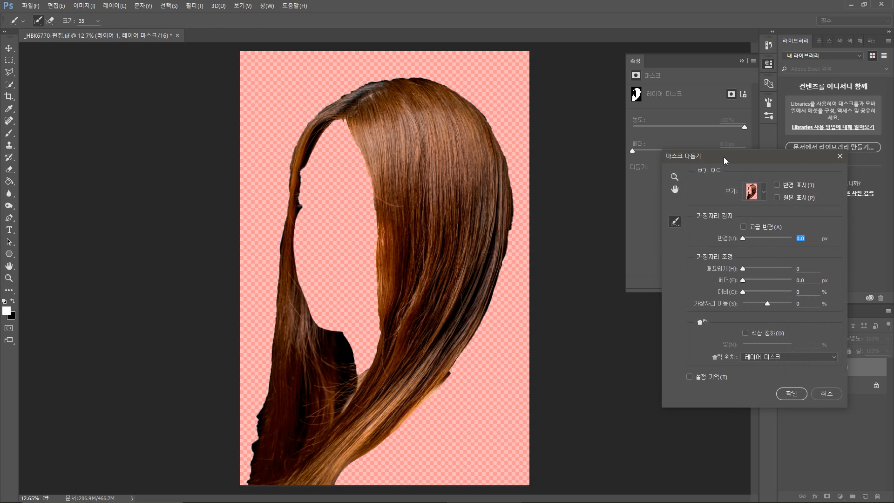
left_click_drag(724, 157, 627, 149)
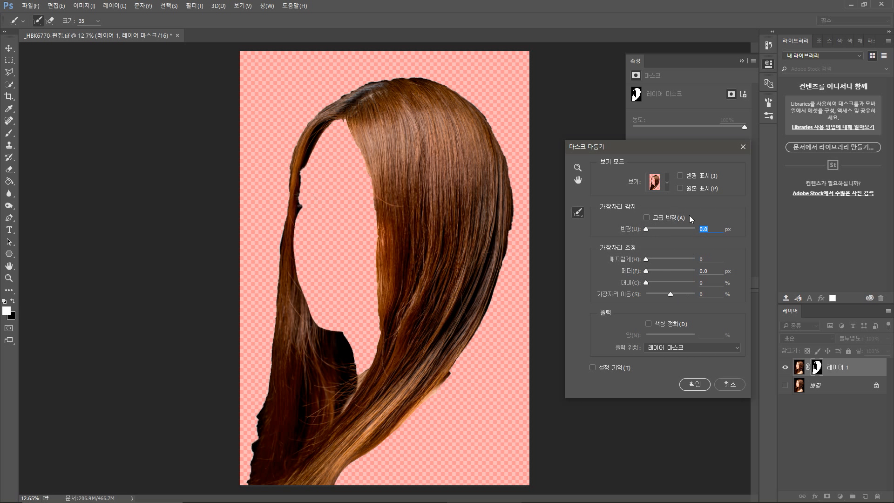
left_click(667, 182)
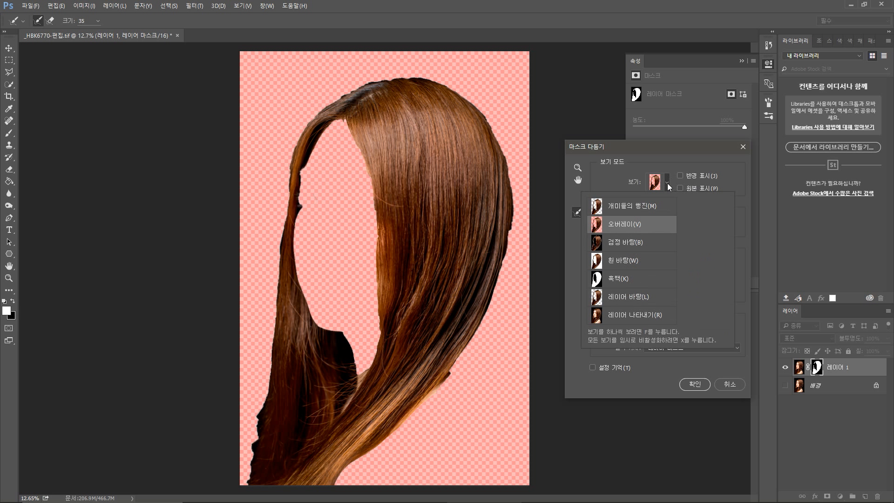
left_click(634, 208)
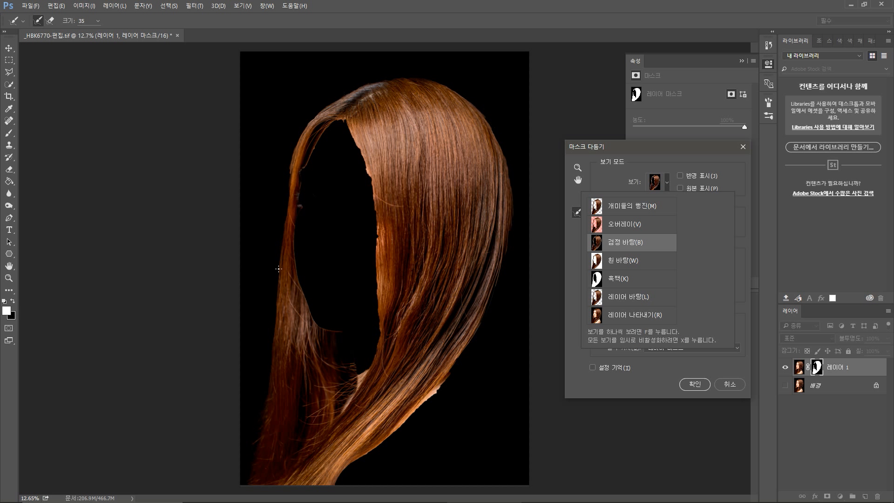
Set the refine brush to 200 px and brush along the outer hair edge from the crown down the narrow side strands
scroll(279, 268, "up", 5)
left_click_drag(296, 255, 346, 259)
scroll(347, 206, "down", 3)
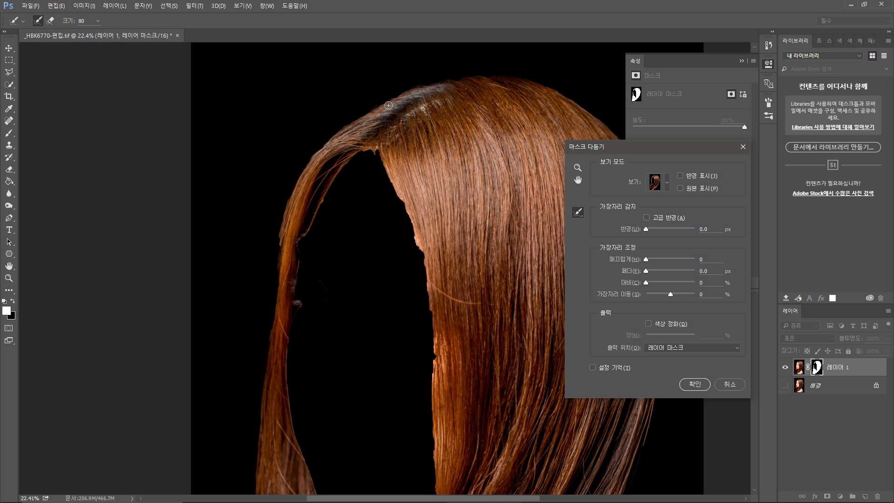
key("bracketright")
key("bracketright")
key("bracketright")
scroll(396, 102, "down", 2)
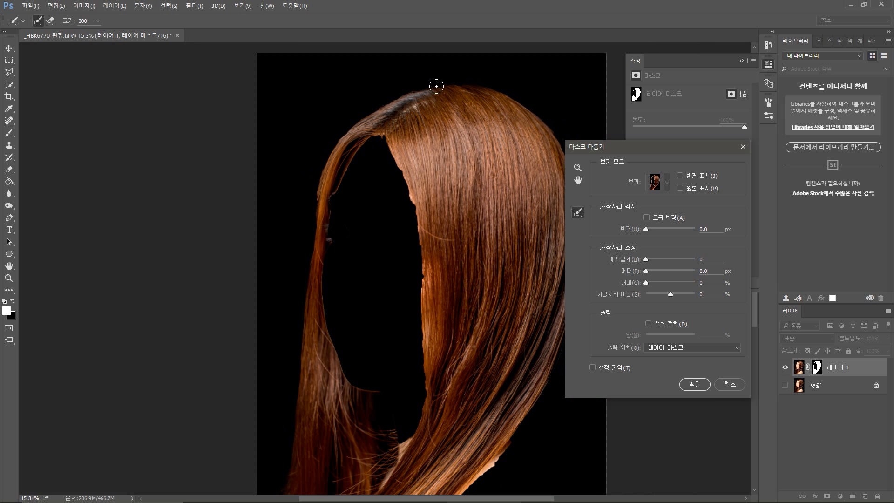
mouse_move(437, 86)
left_mouse_down()
mouse_move(362, 116)
mouse_move(330, 159)
mouse_move(307, 262)
mouse_move(296, 407)
left_mouse_up()
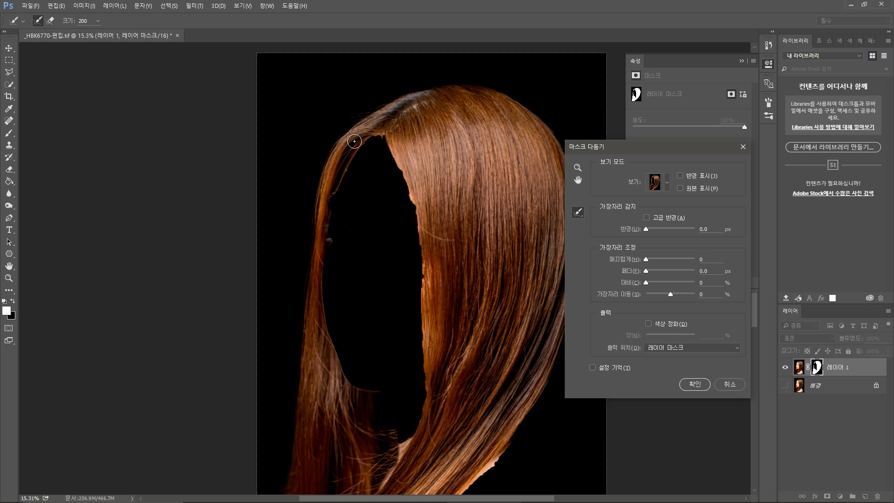
Refine the outer edge of the narrow side strands down to their lower ends to recover the fine hairs
left_click_drag(308, 170, 325, 160)
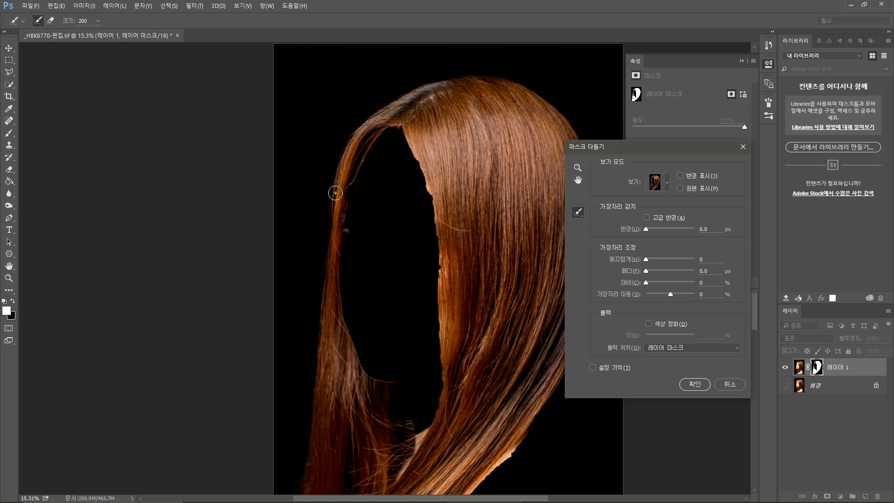
scroll(336, 192, "up", 5)
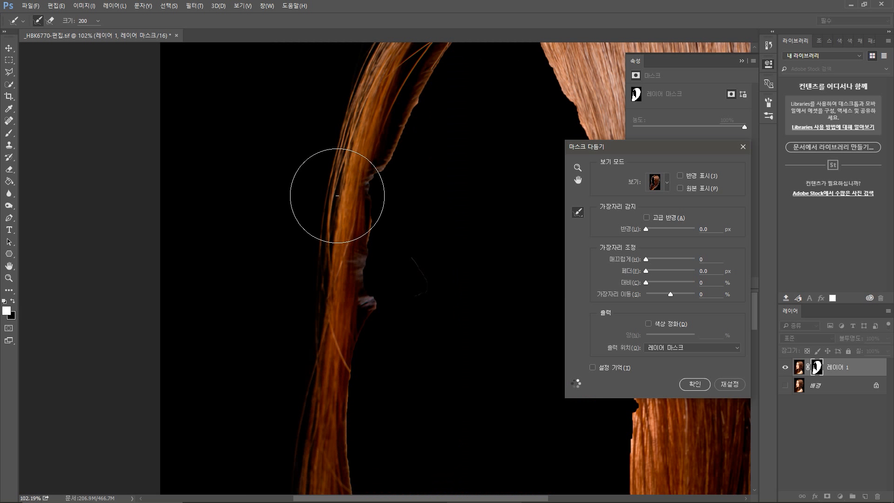
scroll(309, 210, "up", 2)
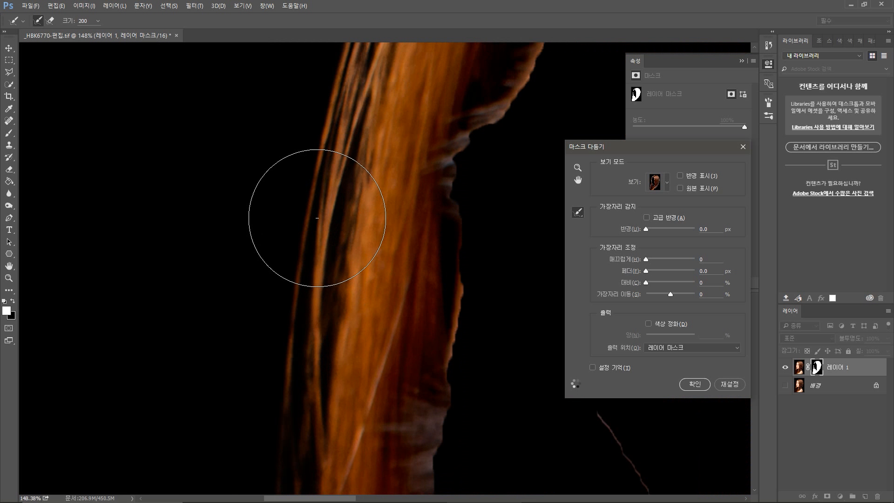
scroll(315, 214, "down", 6)
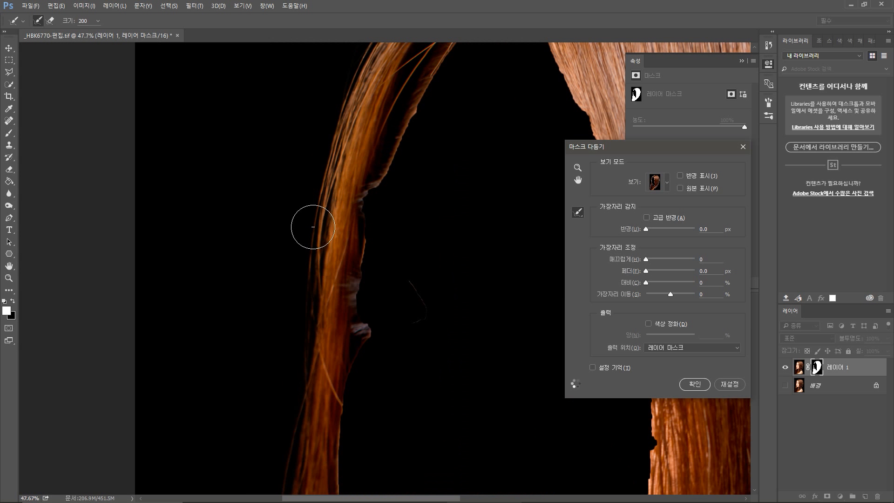
scroll(313, 227, "down", 2)
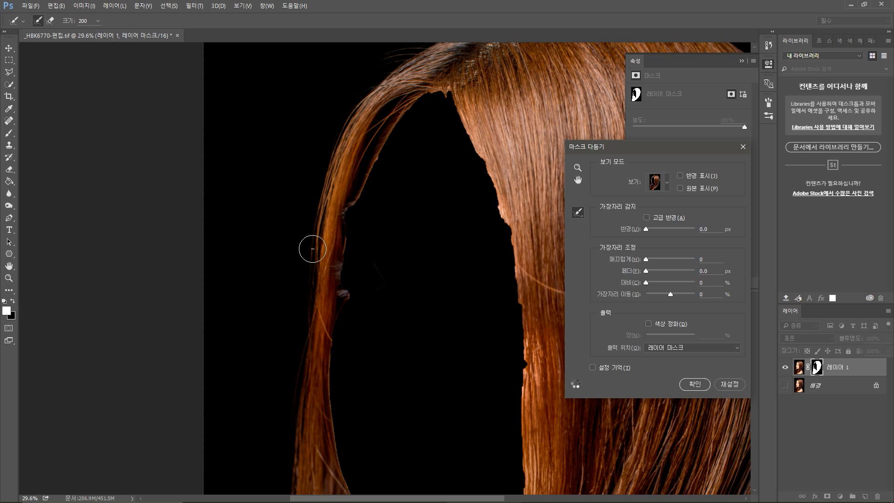
scroll(384, 317, "down", 1)
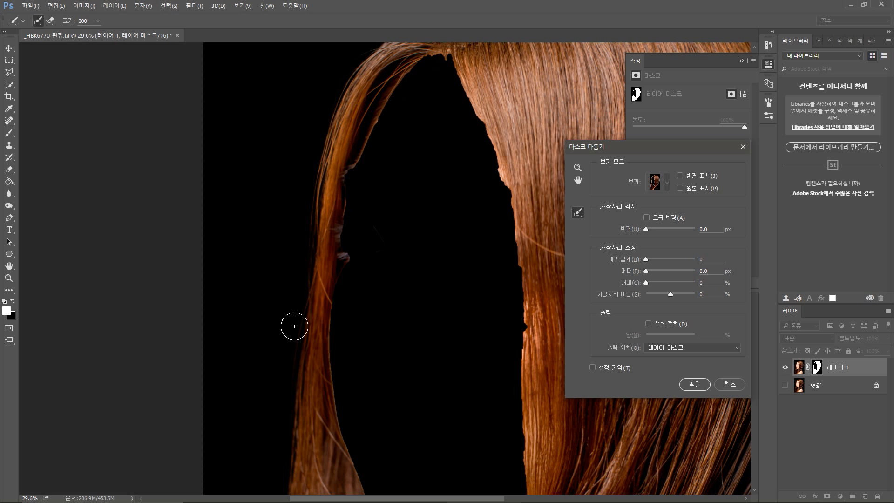
scroll(323, 299, "down", 5)
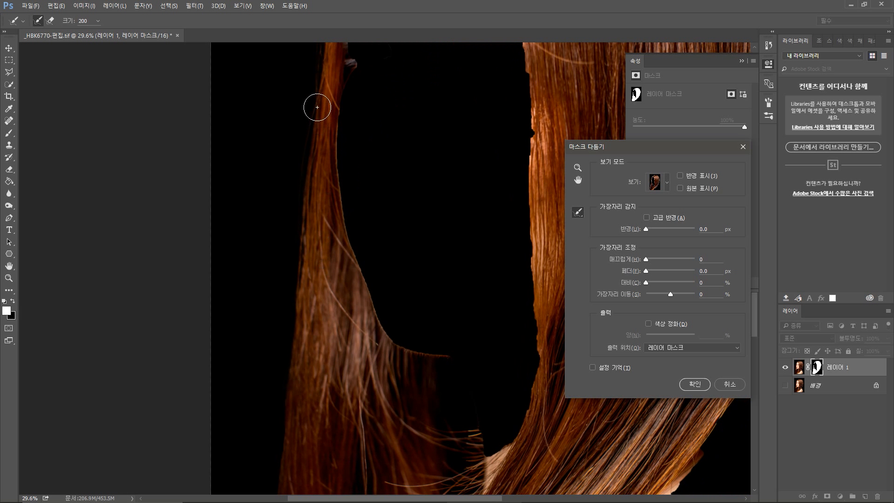
mouse_move(317, 107)
left_mouse_down()
mouse_move(273, 490)
mouse_move(291, 381)
mouse_move(264, 463)
left_mouse_up()
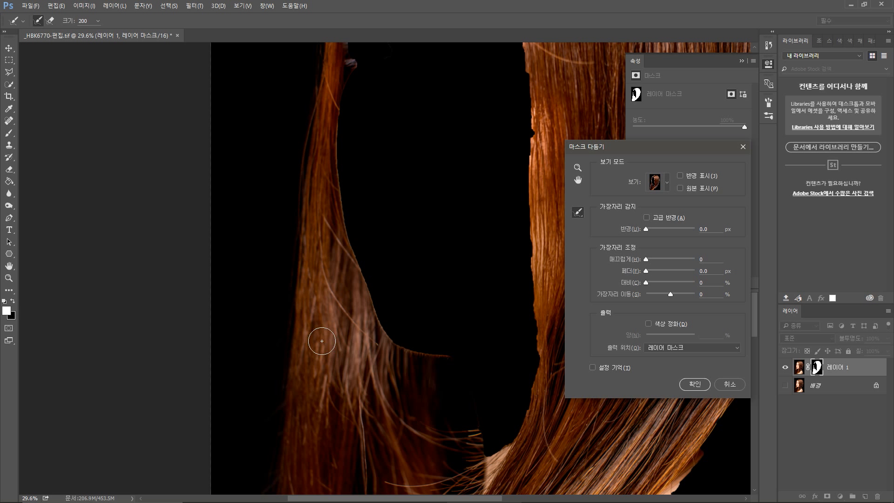
Refine the inner hair edge along the face opening, from the parting down to the loose strands at the neck
mouse_move(340, 366)
left_mouse_down()
mouse_move(214, 288)
mouse_move(321, 351)
mouse_move(399, 265)
mouse_move(391, 186)
mouse_move(367, 297)
left_mouse_up()
mouse_move(309, 113)
left_mouse_down()
mouse_move(296, 100)
mouse_move(336, 153)
mouse_move(372, 247)
mouse_move(385, 419)
left_mouse_up()
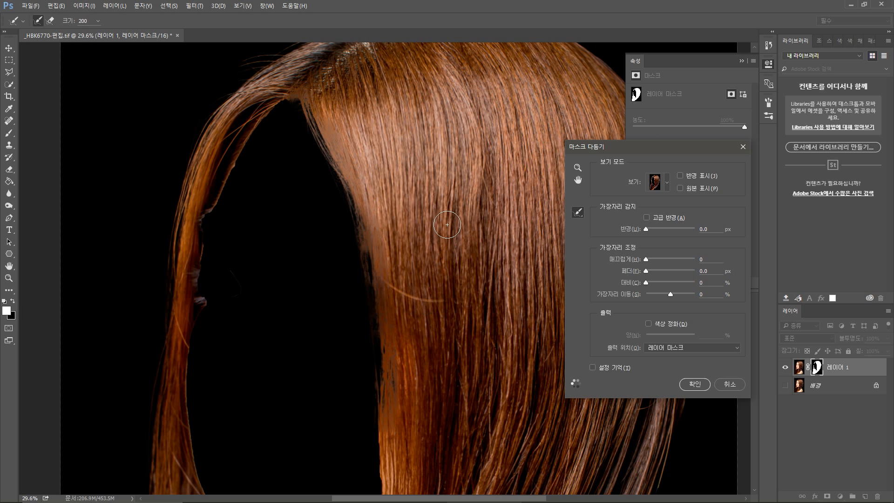
mouse_move(417, 323)
left_mouse_down()
mouse_move(421, 273)
mouse_move(449, 245)
left_mouse_up()
mouse_move(383, 212)
left_mouse_down()
mouse_move(378, 275)
mouse_move(410, 442)
left_mouse_up()
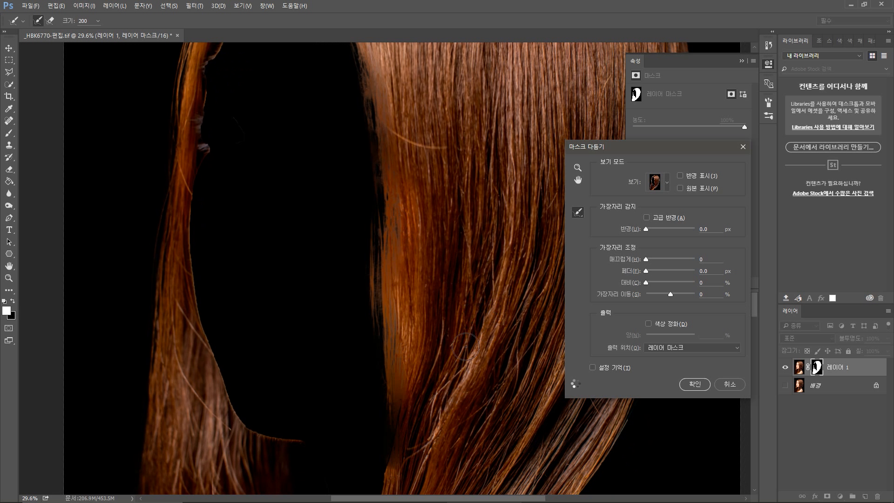
mouse_move(466, 347)
left_mouse_down()
mouse_move(447, 301)
mouse_move(461, 241)
mouse_move(412, 307)
mouse_move(384, 394)
mouse_move(396, 346)
mouse_move(334, 458)
mouse_move(387, 429)
mouse_move(421, 357)
left_mouse_up()
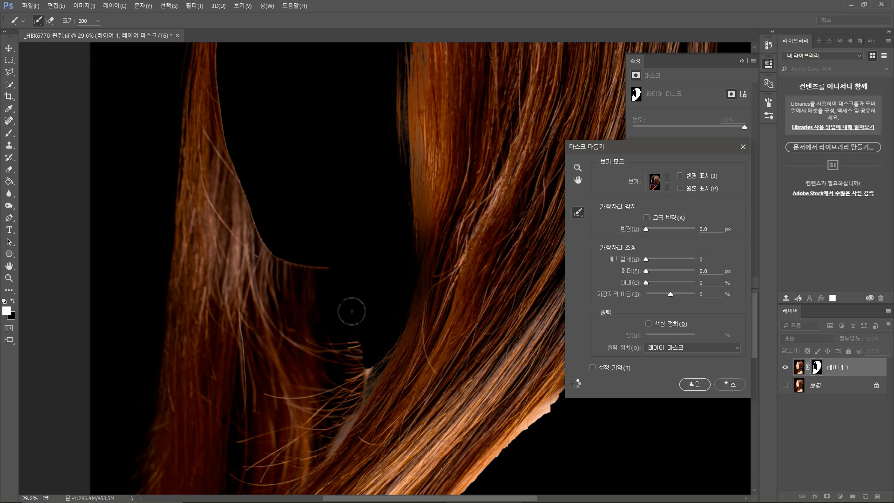
mouse_move(352, 311)
left_mouse_down()
mouse_move(345, 302)
mouse_move(355, 354)
mouse_move(324, 444)
mouse_move(376, 363)
mouse_move(403, 347)
mouse_move(331, 284)
mouse_move(320, 320)
mouse_move(419, 233)
mouse_move(366, 219)
mouse_move(392, 262)
left_mouse_up()
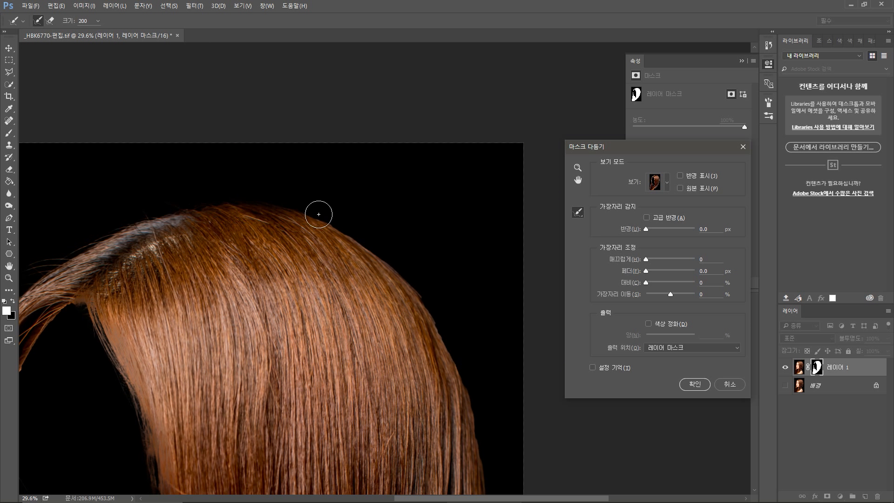
Refine the outer edge of the fuller hair side, from the crown down to the underside of the lock over the shoulder
mouse_move(319, 214)
left_mouse_down()
mouse_move(383, 253)
mouse_move(445, 327)
mouse_move(484, 465)
left_mouse_up()
mouse_move(448, 350)
left_mouse_down()
mouse_move(384, 139)
mouse_move(391, 170)
left_mouse_up()
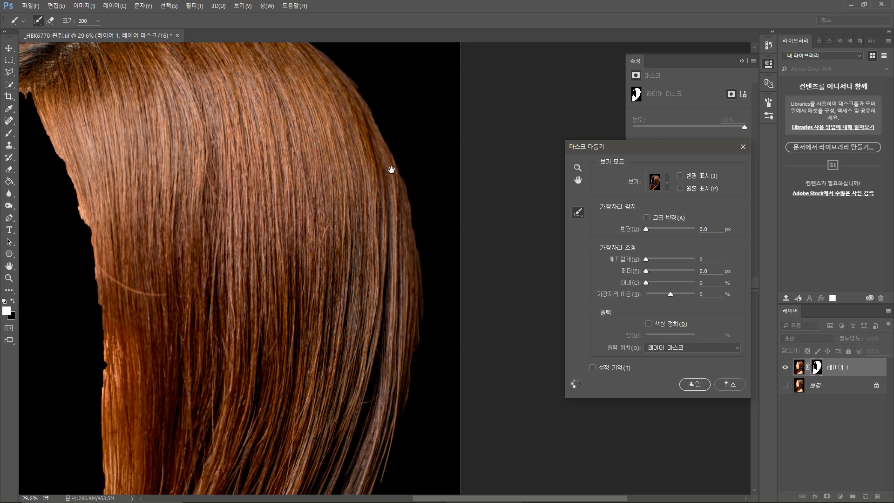
mouse_move(419, 289)
left_mouse_down()
mouse_move(400, 432)
mouse_move(421, 342)
mouse_move(409, 430)
mouse_move(400, 448)
mouse_move(401, 415)
mouse_move(389, 472)
mouse_move(421, 356)
mouse_move(400, 242)
mouse_move(409, 201)
mouse_move(421, 274)
mouse_move(357, 419)
mouse_move(414, 268)
mouse_move(363, 433)
mouse_move(333, 477)
mouse_move(355, 425)
mouse_move(302, 491)
mouse_move(341, 430)
mouse_move(288, 490)
mouse_move(338, 276)
mouse_move(357, 240)
left_mouse_up()
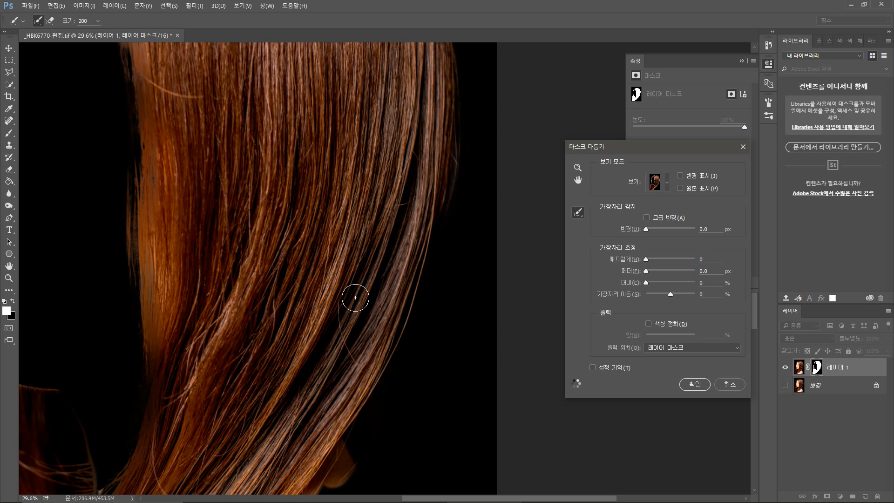
left_click_drag(298, 349, 386, 140)
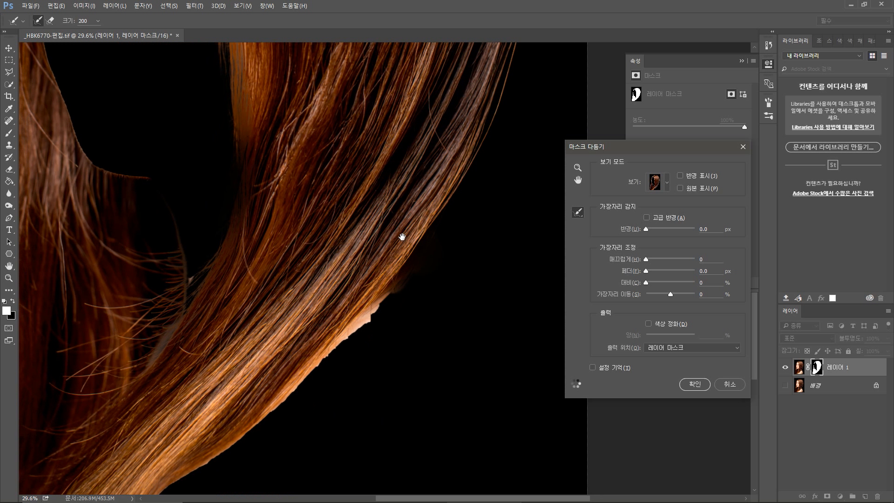
mouse_move(403, 268)
left_mouse_down()
mouse_move(231, 439)
mouse_move(158, 489)
left_mouse_up()
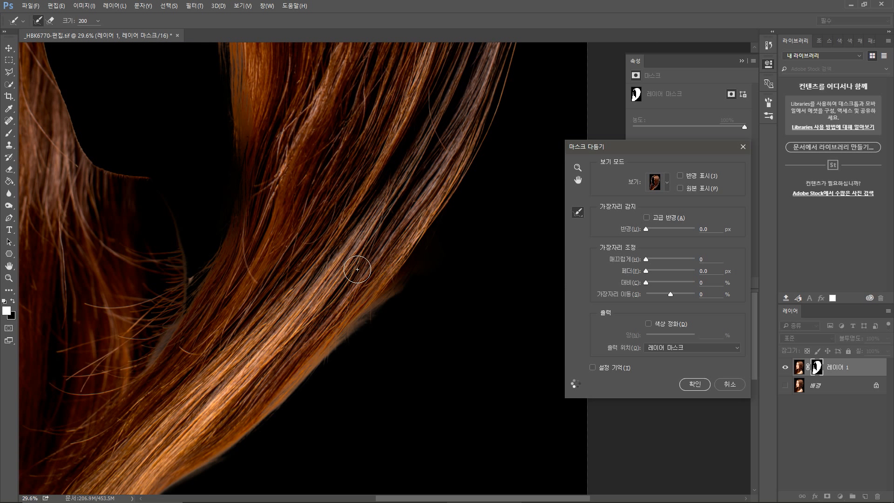
left_click_drag(237, 367, 339, 265)
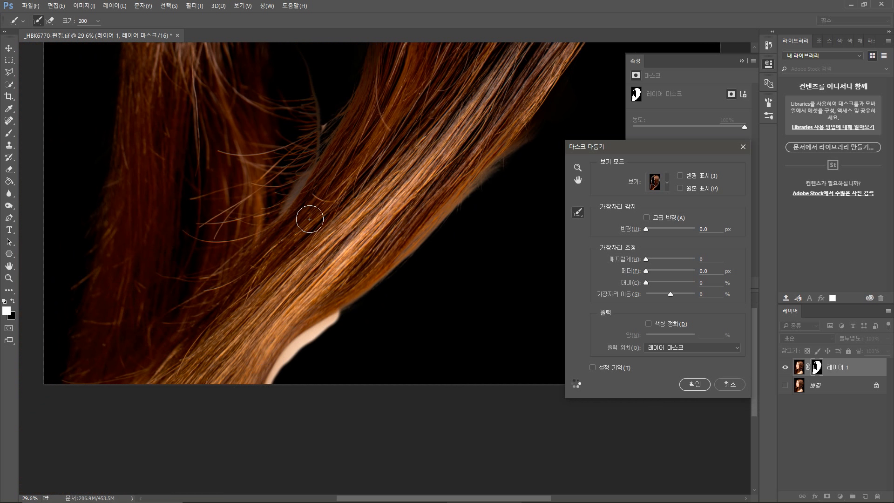
Refine the top edge of the crown and check the whole cut-out and the lower strands
left_click_drag(413, 176, 397, 335)
left_click_drag(407, 173, 415, 448)
mouse_move(404, 190)
left_mouse_down()
mouse_move(419, 335)
mouse_move(400, 321)
left_mouse_up()
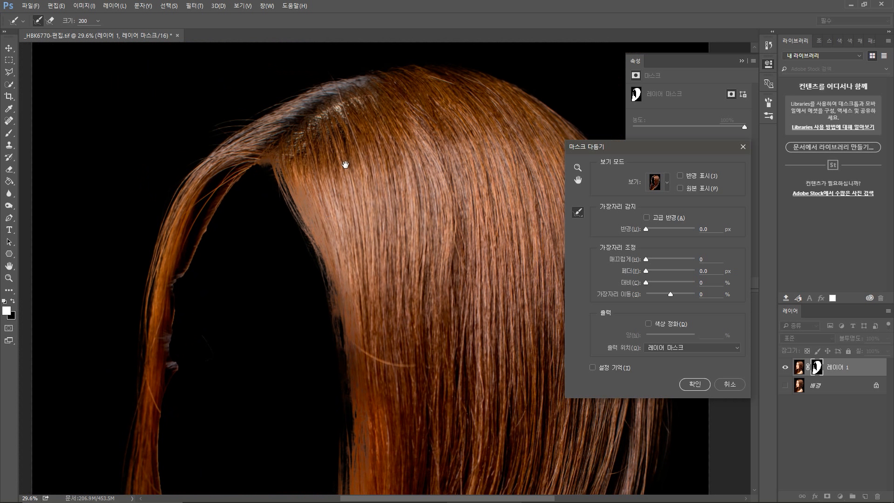
left_click_drag(374, 112, 362, 194)
mouse_move(331, 158)
left_mouse_down()
mouse_move(415, 143)
mouse_move(498, 167)
left_mouse_up()
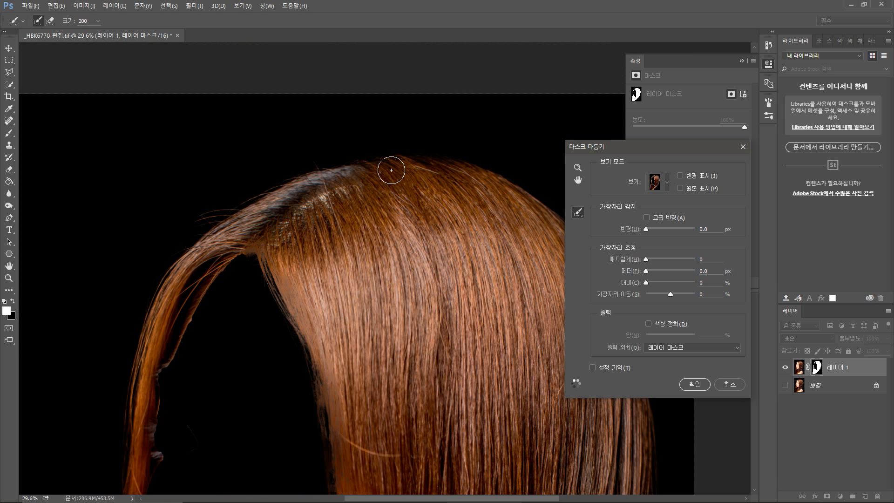
scroll(372, 246, "down", 2)
scroll(372, 247, "down", 3)
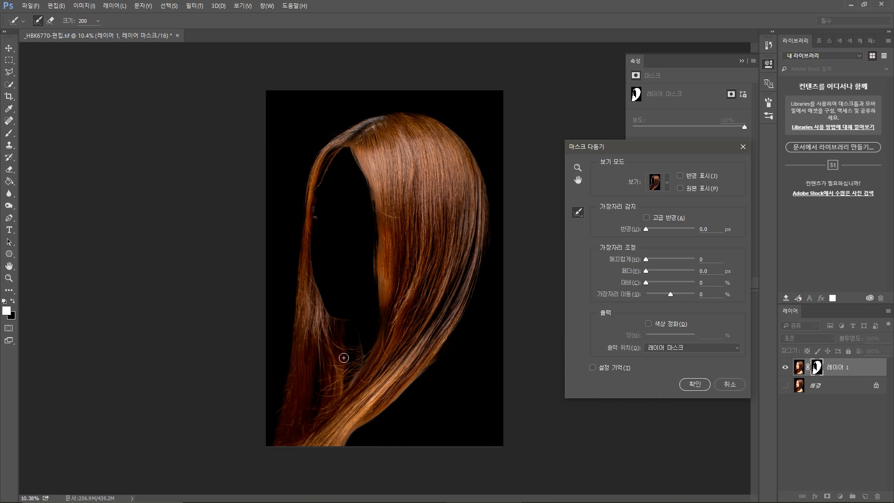
scroll(289, 409, "up", 5)
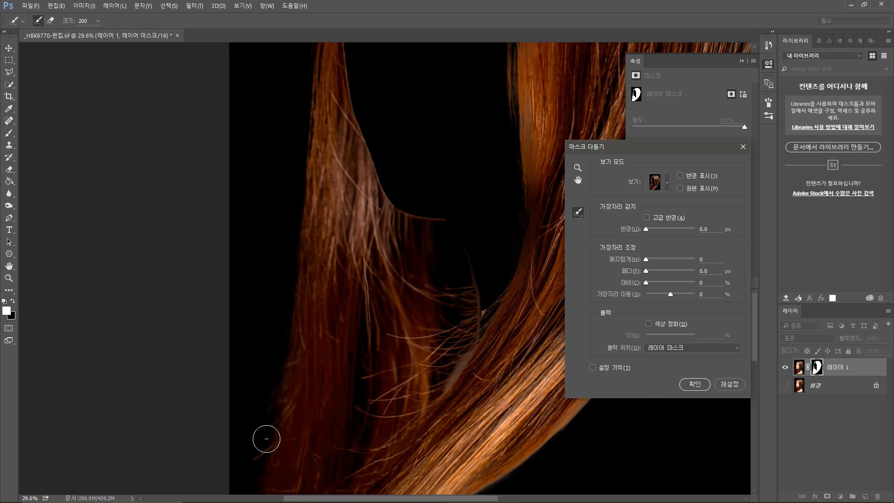
scroll(343, 236, "down", 2)
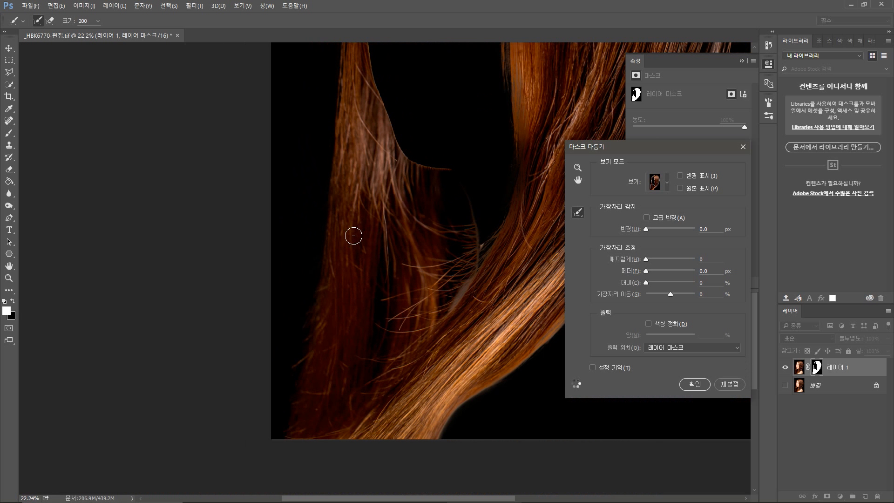
Reduce the Refine brush to size 80 and refine the narrow strands' inner edge from the parting down past the ear
scroll(359, 219, "down", 2)
left_click_drag(381, 100, 381, 295)
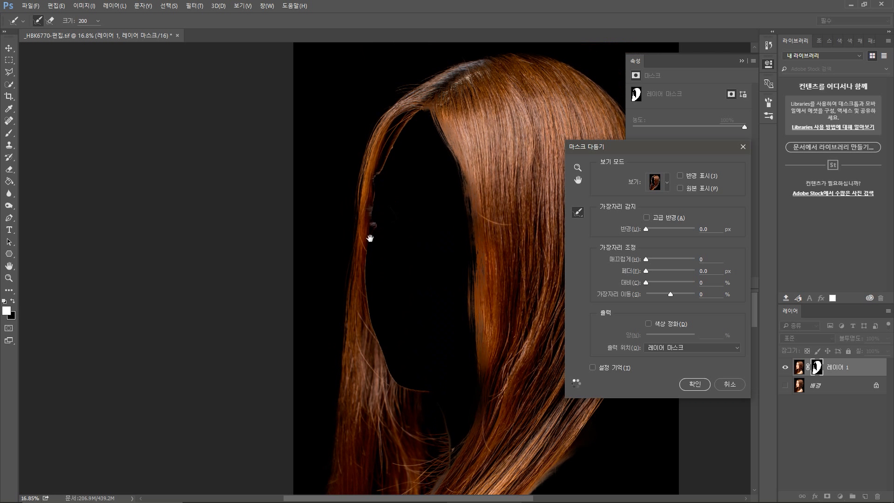
scroll(373, 209, "up", 3)
left_click_drag(436, 100, 394, 208)
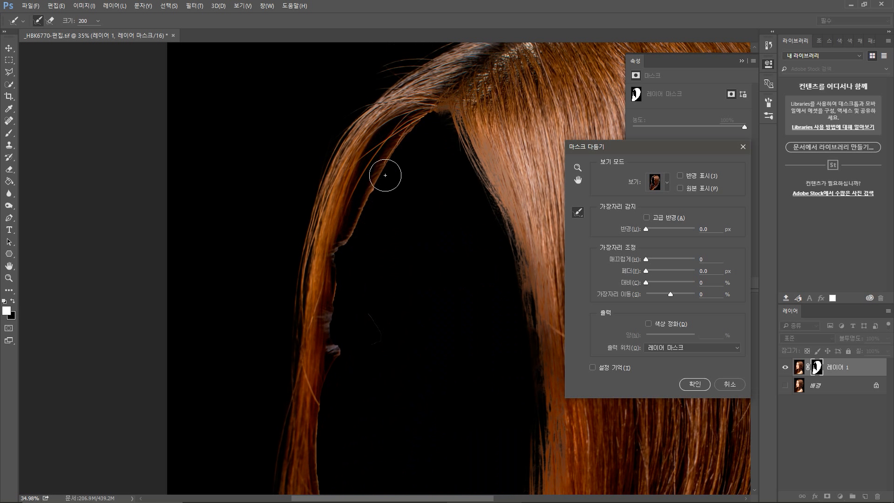
key("bracketleft")
key("bracketleft")
key("bracketleft")
key("bracketleft")
left_click_drag(423, 117, 330, 253)
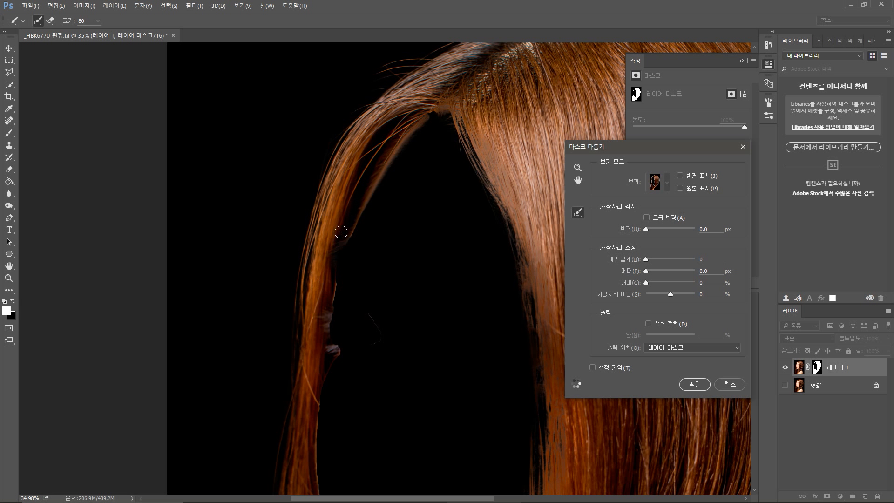
mouse_move(341, 232)
left_mouse_down()
mouse_move(349, 184)
mouse_move(334, 253)
left_mouse_up()
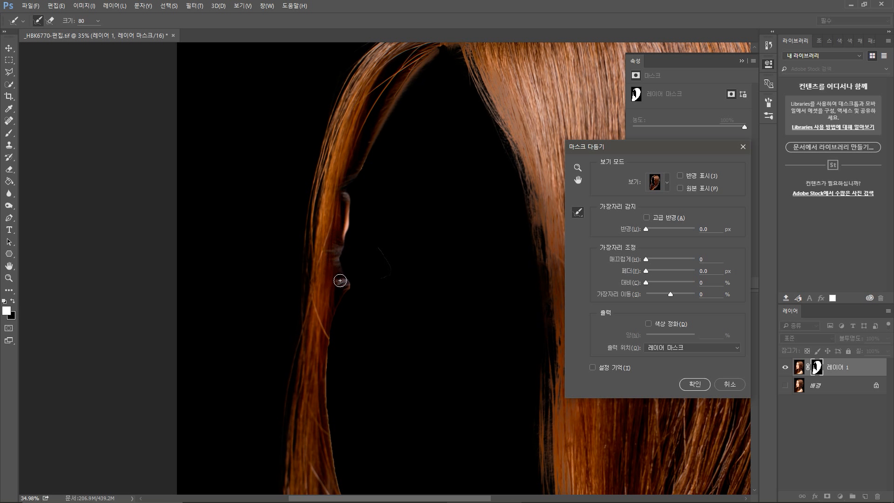
mouse_move(330, 287)
left_mouse_down()
mouse_move(346, 296)
mouse_move(337, 268)
mouse_move(346, 281)
mouse_move(327, 322)
mouse_move(333, 411)
left_mouse_up()
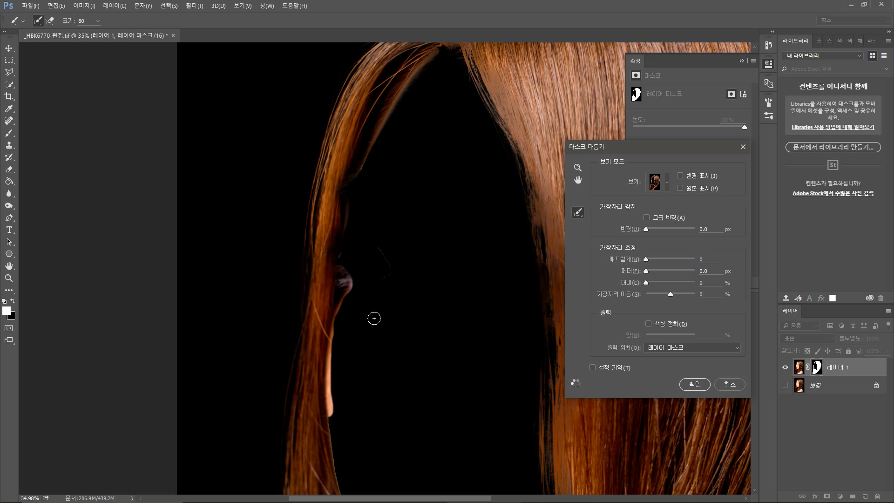
Refine the narrow strands' inner edge down to the curve at the neck, and apply the refined layer mask
scroll(367, 152, "down", 4)
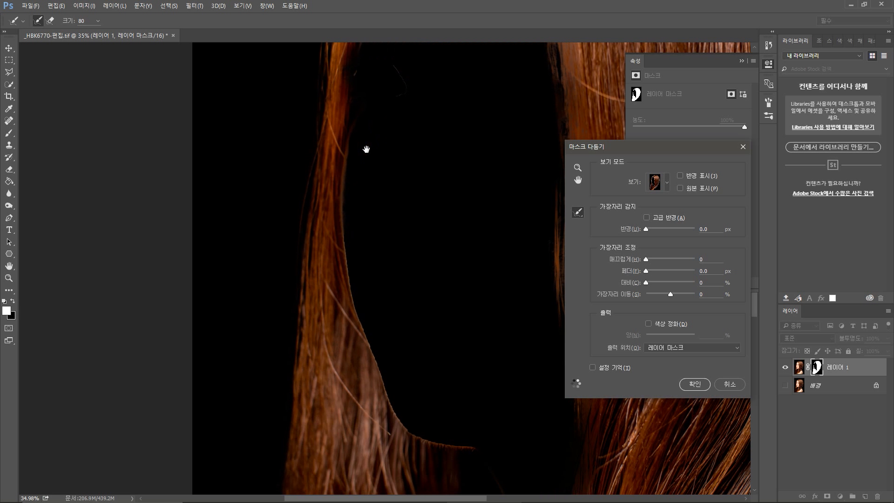
left_click_drag(342, 226, 380, 403)
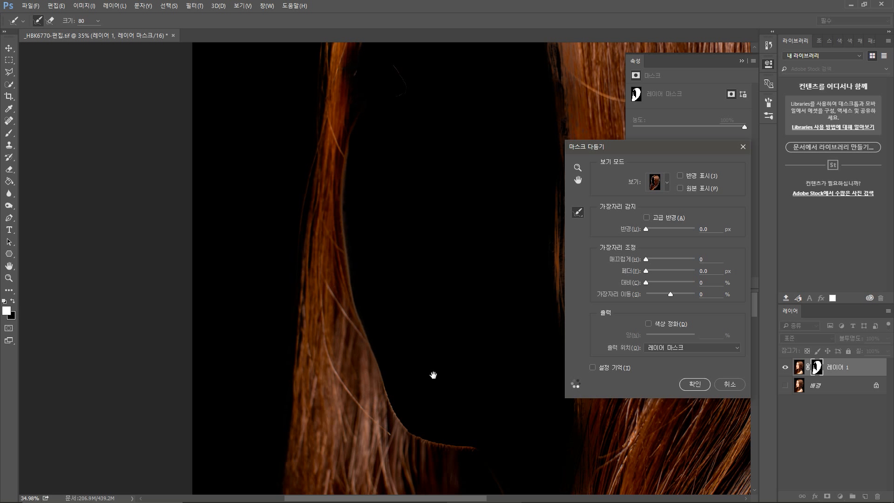
mouse_move(430, 361)
left_mouse_down()
mouse_move(381, 281)
mouse_move(362, 303)
mouse_move(332, 298)
mouse_move(367, 359)
mouse_move(410, 368)
left_mouse_up()
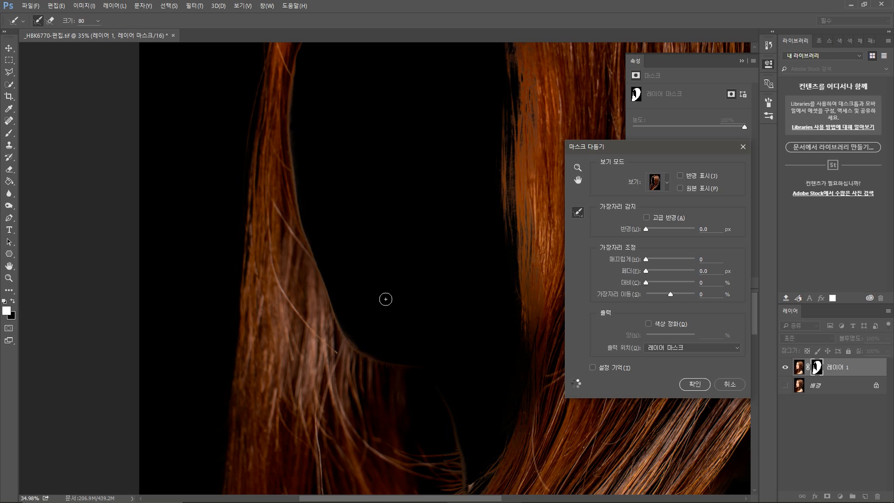
left_click_drag(434, 348, 422, 361)
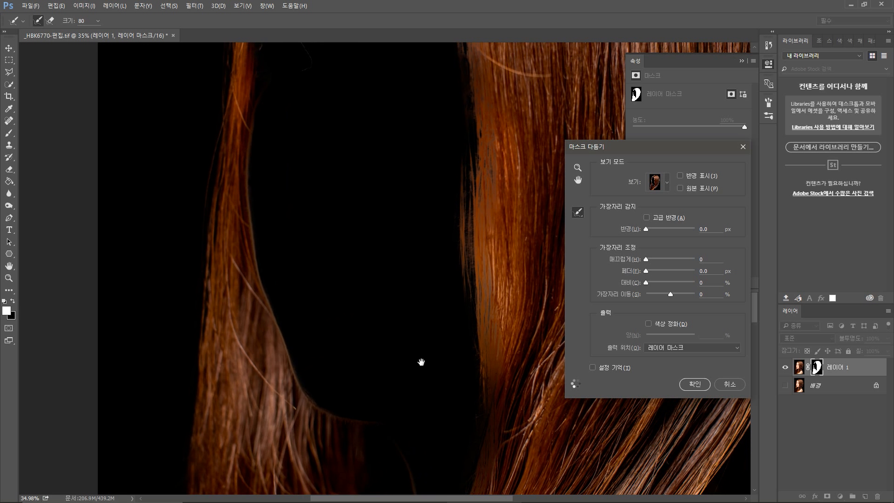
scroll(422, 361, "down", 5)
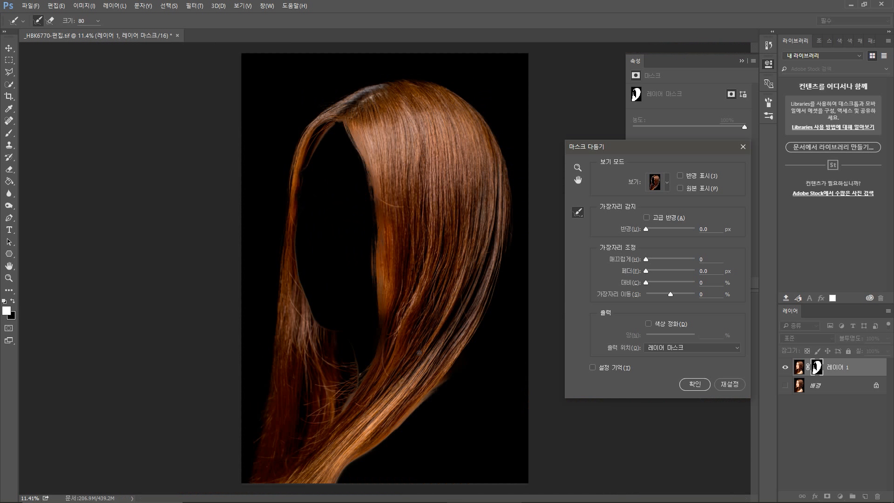
scroll(407, 345, "up", 1)
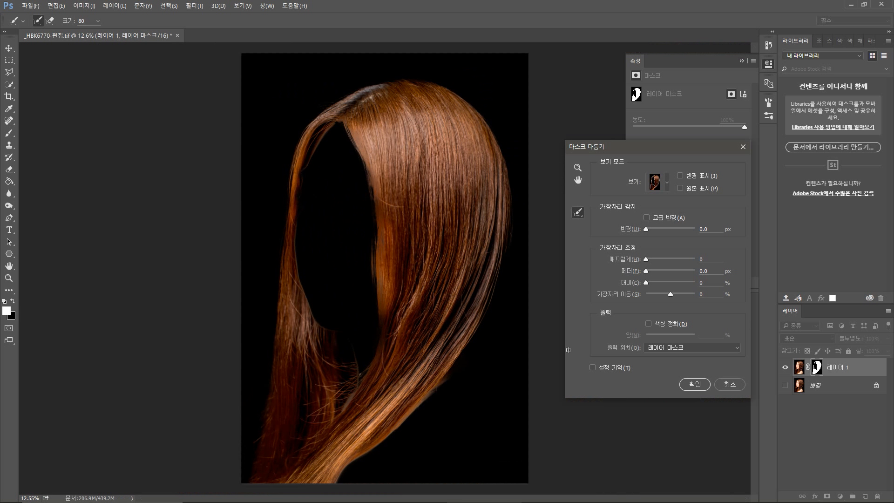
left_click(695, 384)
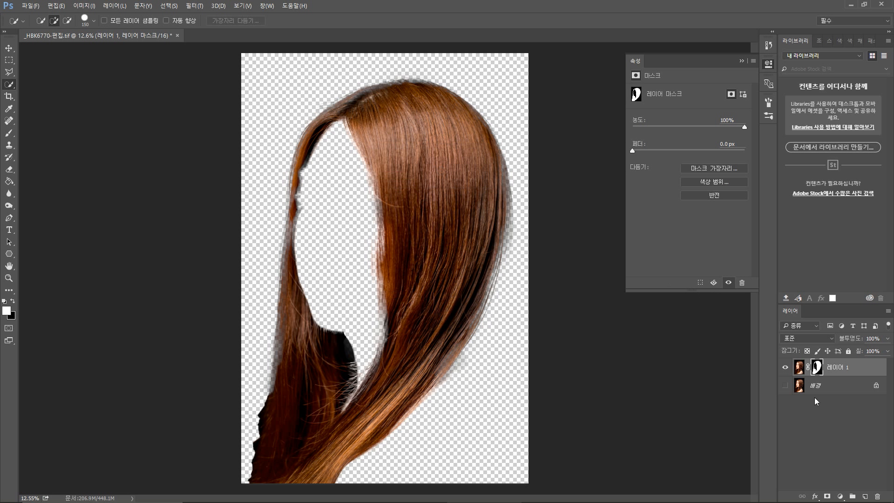
Show the background layer beneath the masked hair and make the image of 레이어 1 active instead of its mask
left_click(785, 390)
left_click(785, 390)
left_click(784, 390)
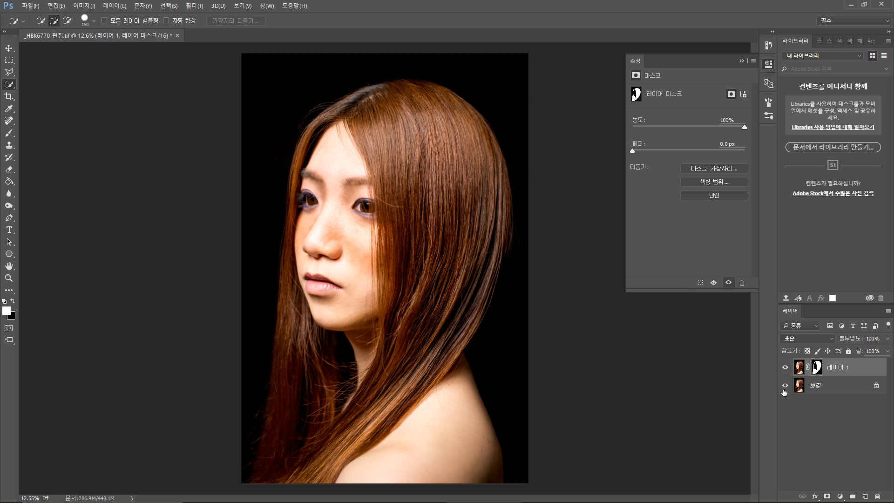
left_click(784, 390)
left_click(786, 386)
left_click(801, 368)
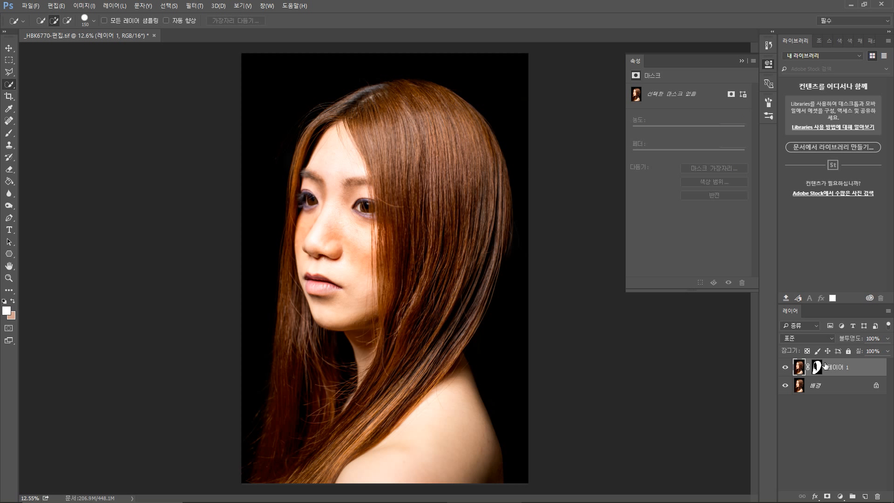
Add a Hue/Saturation adjustment with Hue +21 above 레이어 1 and clip it to that layer
key("alt")
left_click(839, 496)
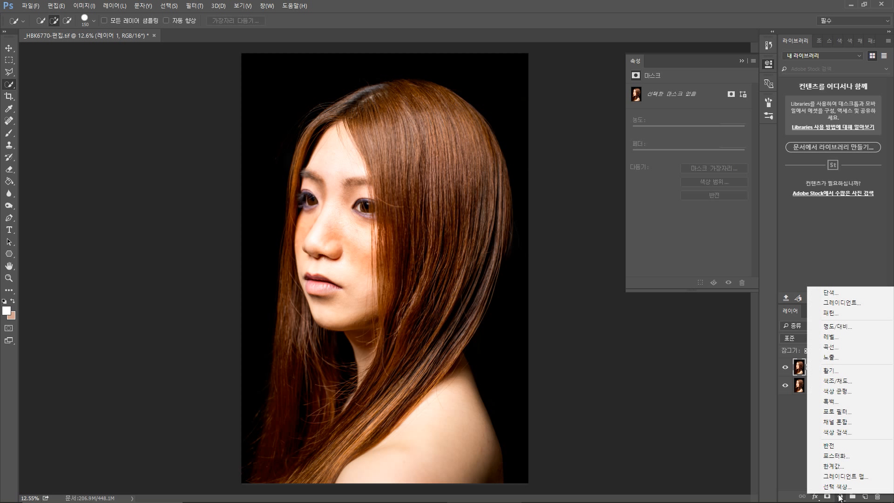
left_click(845, 381)
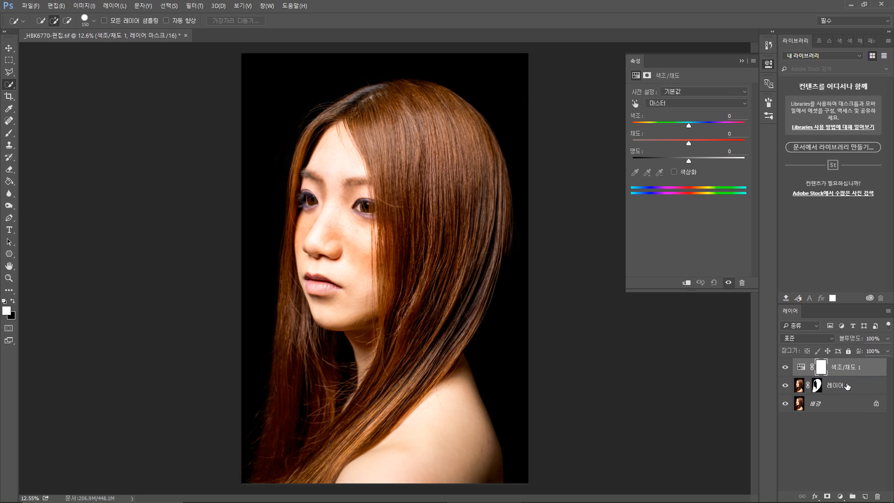
mouse_move(693, 126)
left_mouse_down()
mouse_move(671, 126)
mouse_move(706, 127)
mouse_move(659, 125)
mouse_move(704, 135)
mouse_move(683, 133)
mouse_move(692, 136)
left_mouse_up()
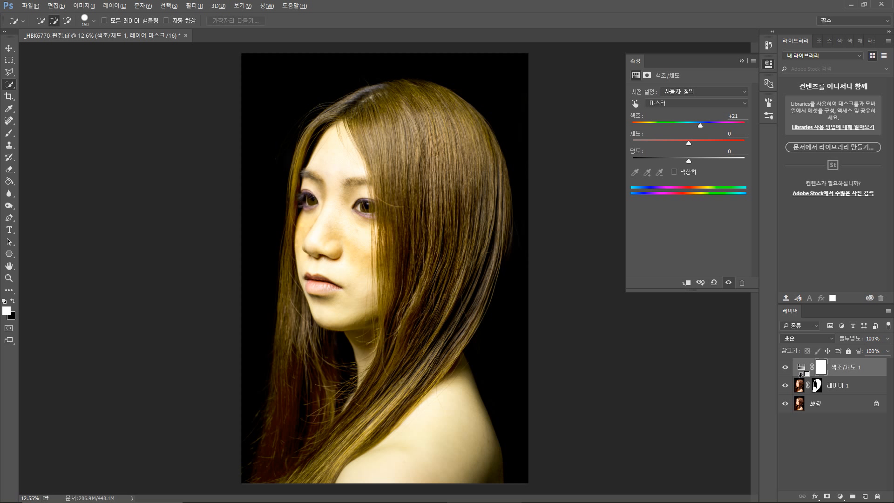
left_click(801, 376, "alt")
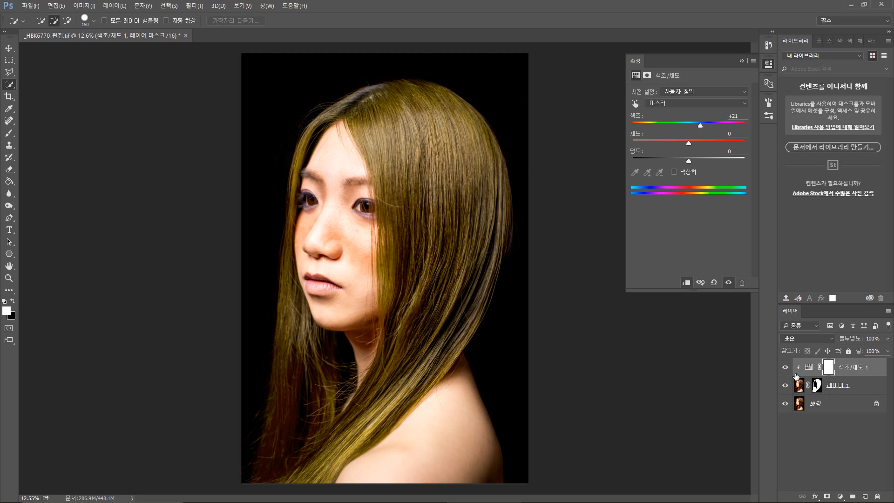
Compare the portrait with and without the recoloured hair by toggling the visibility of 레이어 1
left_click(786, 386)
left_click(786, 386)
left_click(785, 386)
left_click(786, 387)
left_click(786, 386)
left_click(785, 386)
left_click(786, 386)
left_click(785, 386)
Set the clipped Hue/Saturation adjustment to Hue +125, Saturation +11 and Lightness 0 to turn the hair green
left_click(809, 369)
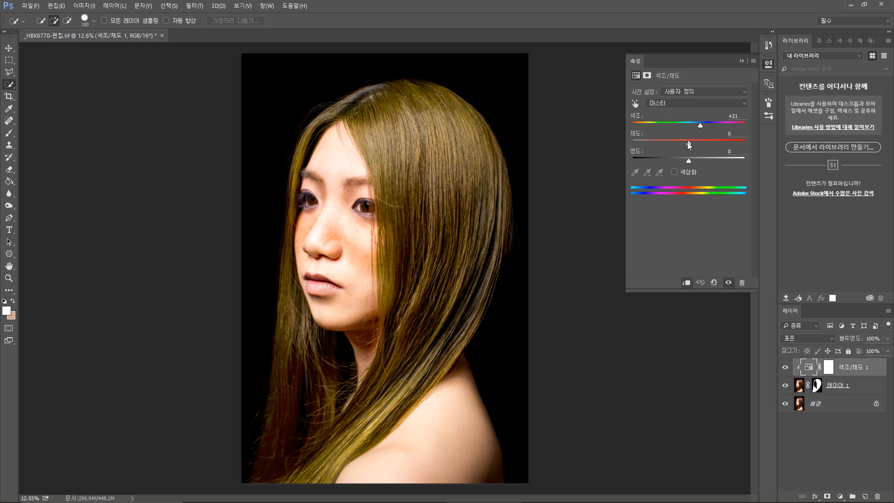
left_click_drag(699, 122, 732, 124)
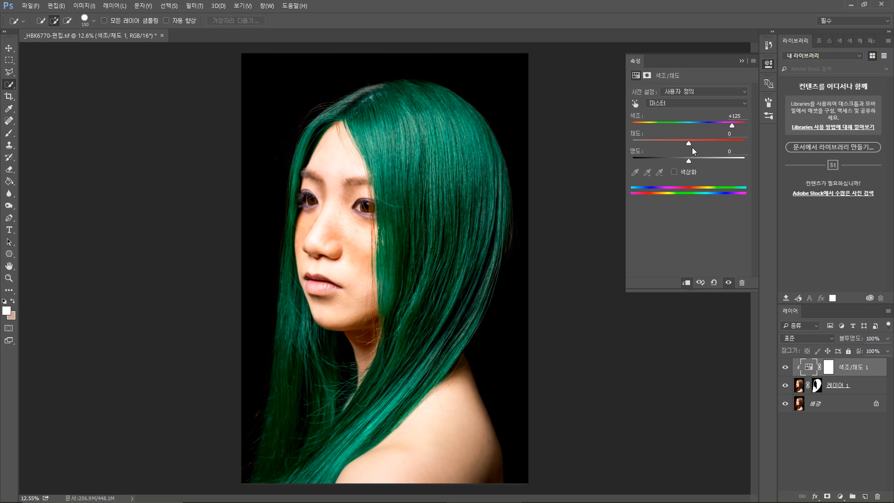
left_click_drag(666, 138, 710, 161)
left_click(645, 143)
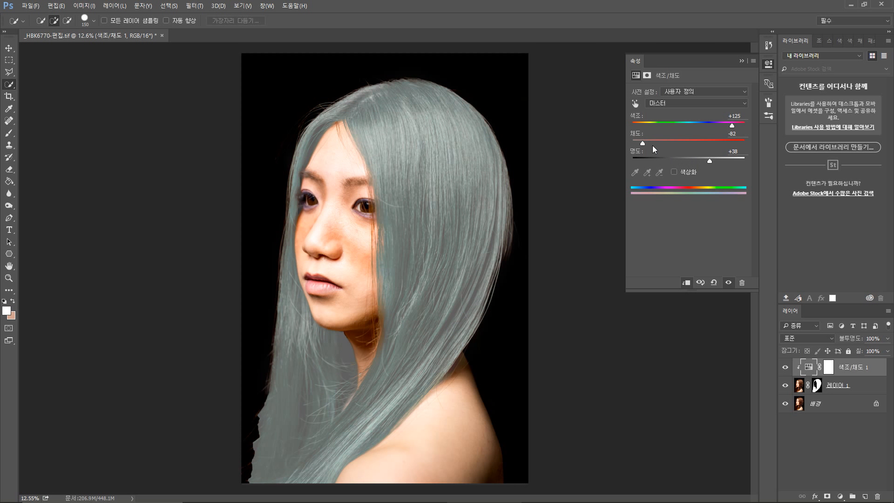
left_click_drag(643, 143, 688, 160)
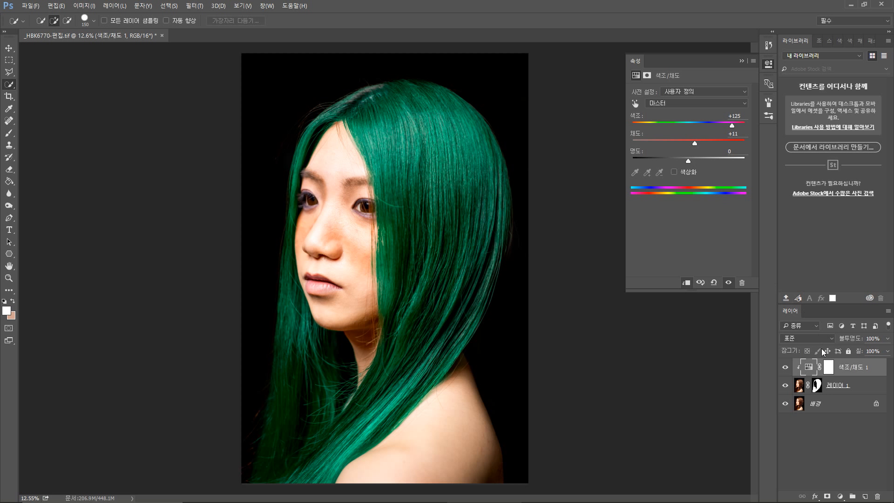
Group the Hue/Saturation adjustment with 레이어 1, duplicate the group and expand the copy
left_click(864, 393)
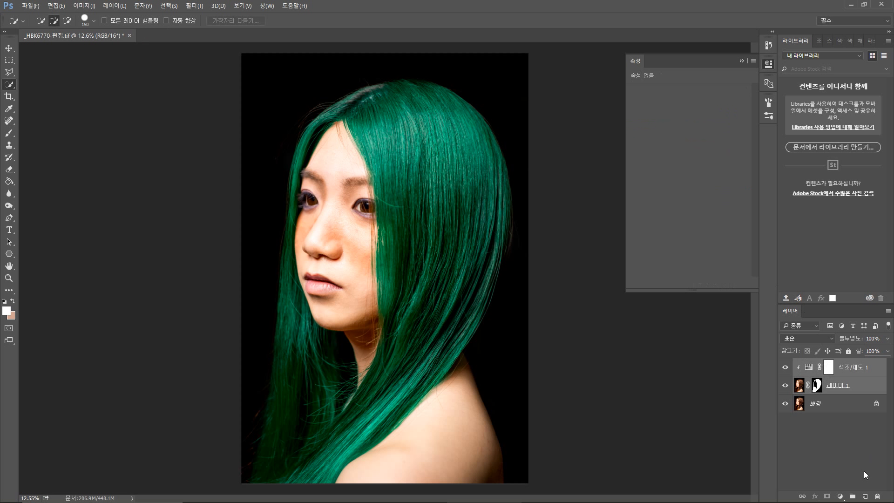
key("ctrl+g")
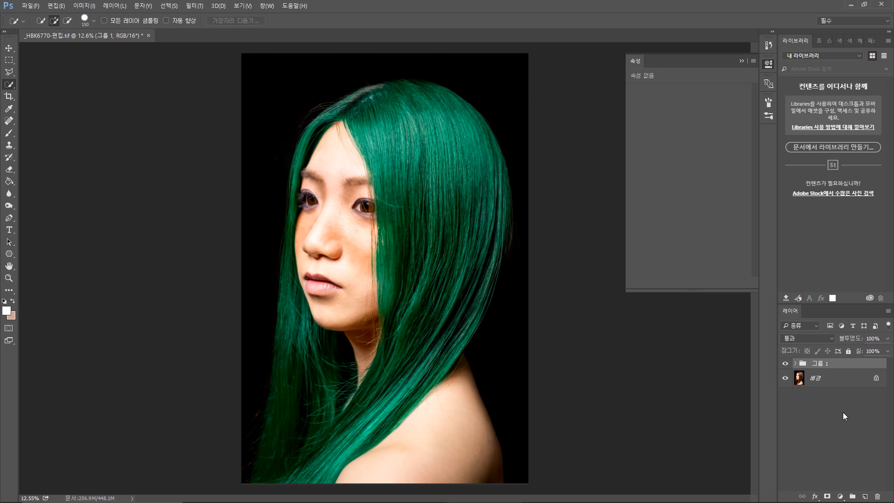
left_click(785, 367)
left_click(785, 365)
left_click_drag(816, 365, 864, 496)
left_click(795, 364)
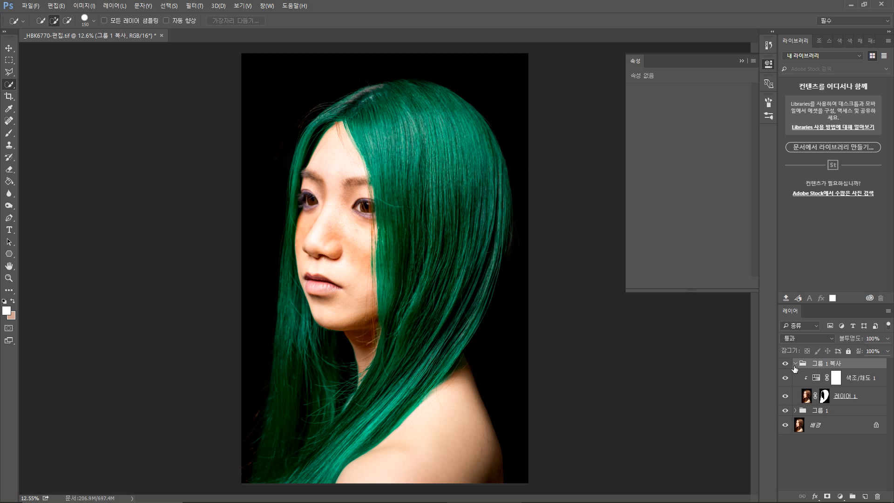
Hide the original group and the copied hair layer, and delete the Hue/Saturation adjustment from the copied group
left_click_drag(784, 409, 785, 405)
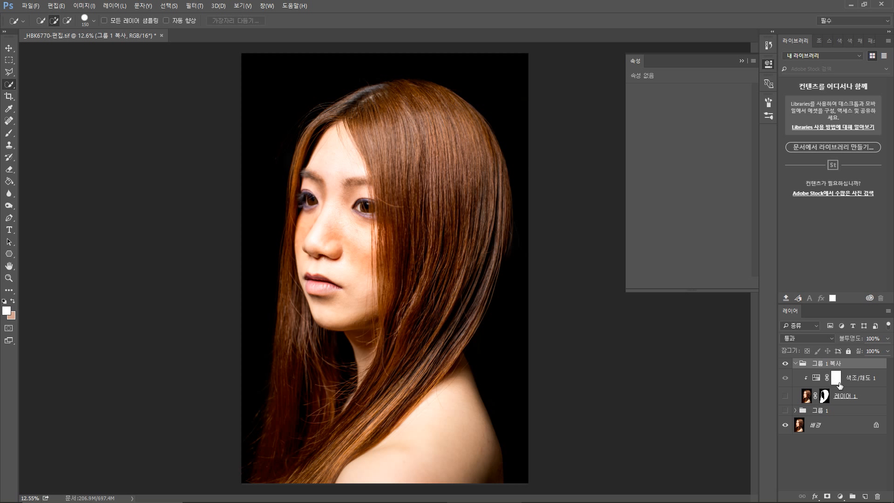
left_click_drag(857, 380, 875, 439)
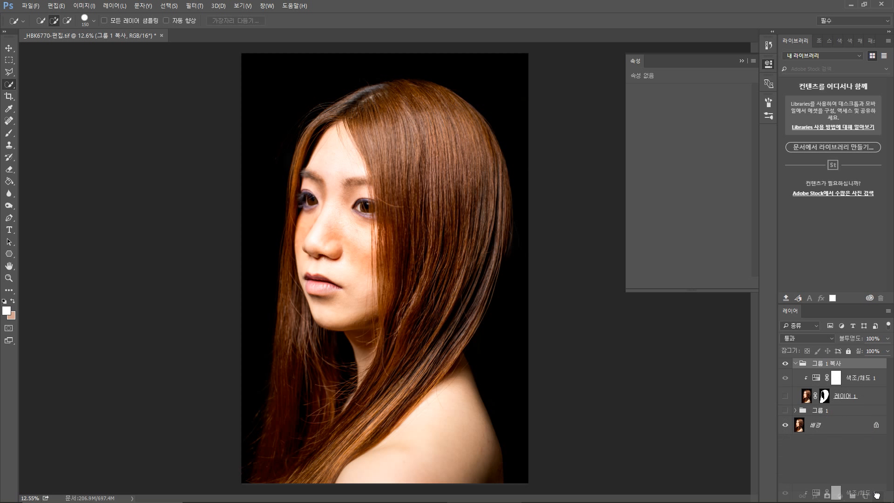
left_click_drag(877, 495, 878, 496)
Add an empty layer above 레이어 1 in the copied group and copy the hair mask onto it
left_click(851, 377)
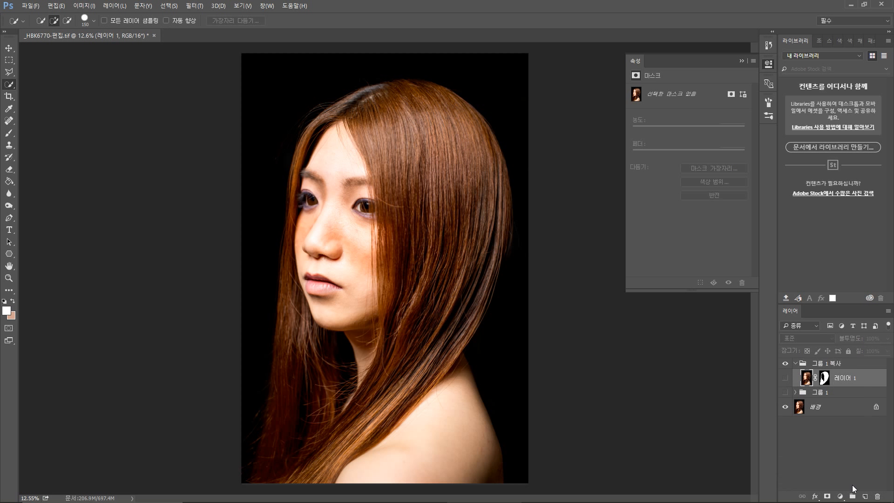
left_click(865, 496)
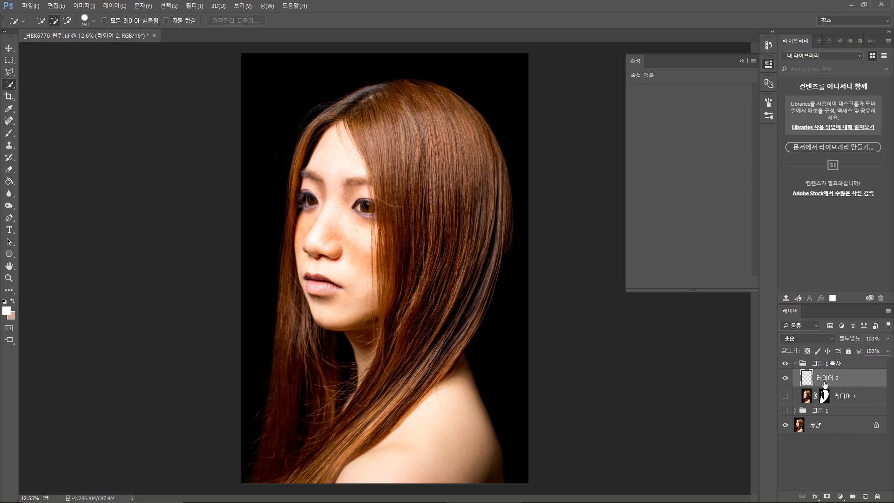
left_click_drag(826, 396, 826, 379)
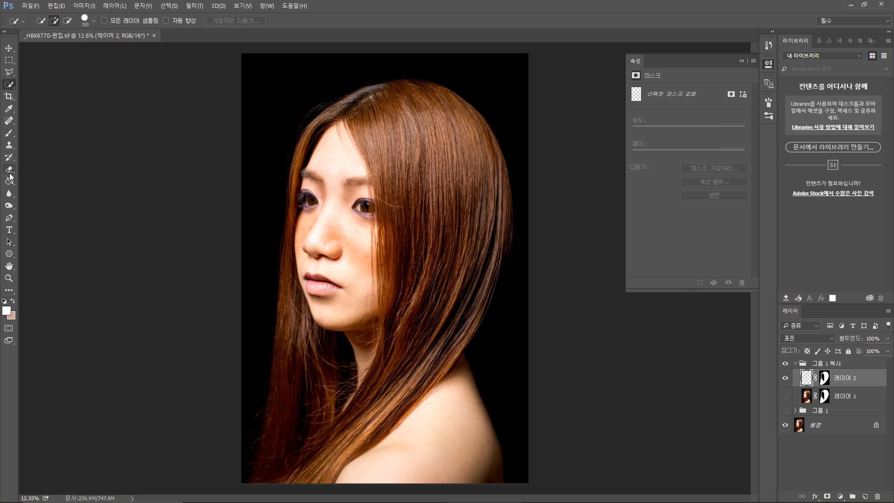
Choose the Brush tool and set the foreground colour to a light golden yellow
left_click(10, 133)
left_click(6, 311)
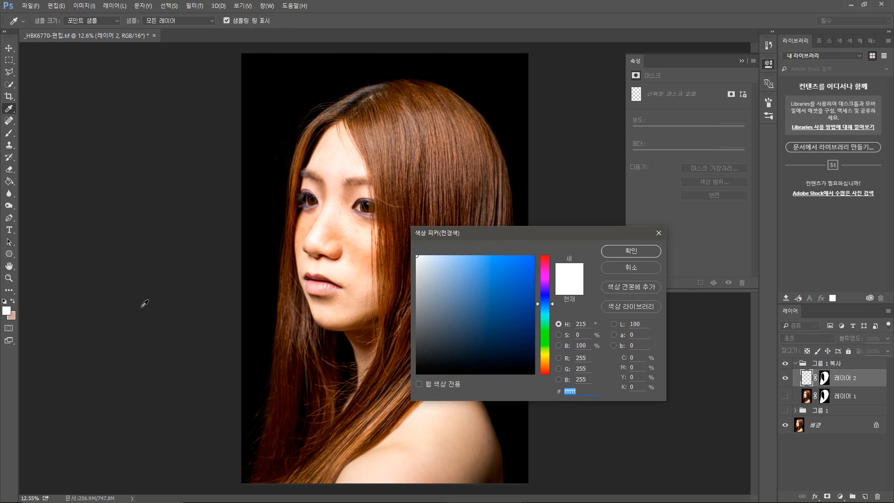
left_click(466, 272)
left_click_drag(540, 338, 541, 360)
left_click(640, 257)
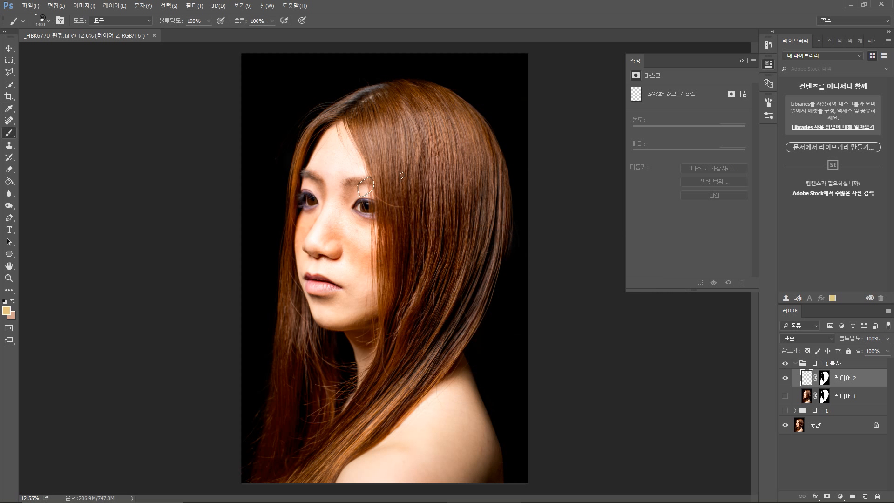
Pick the soft round 200 px brush, enlarge it to 1300 px and paint over the crown on the masked empty layer
left_click(769, 117)
left_click(607, 136)
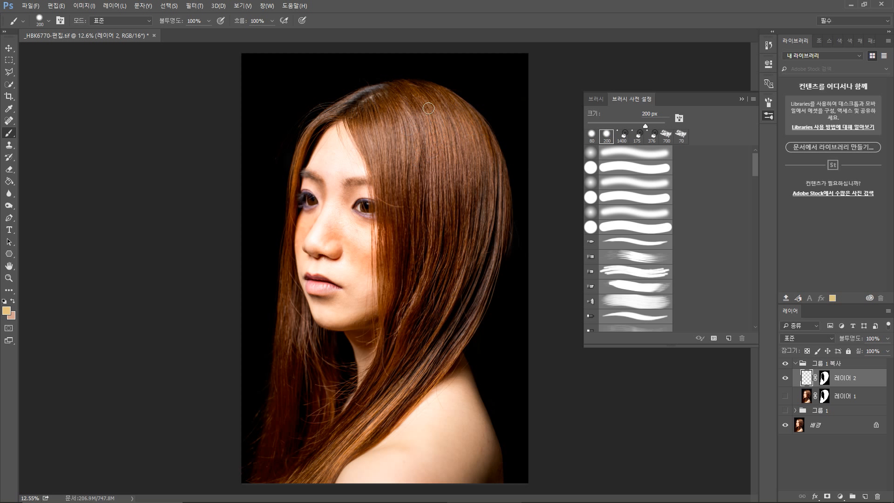
key("bracketright")
key("bracketright")
key("bracketright")
key("bracketright")
key("bracketright")
key("bracketright")
key("bracketright")
key("bracketright")
key("bracketright")
key("bracketright")
key("bracketright")
mouse_move(358, 115)
left_mouse_down()
mouse_move(432, 88)
mouse_move(492, 111)
mouse_move(467, 145)
mouse_move(475, 191)
left_mouse_up()
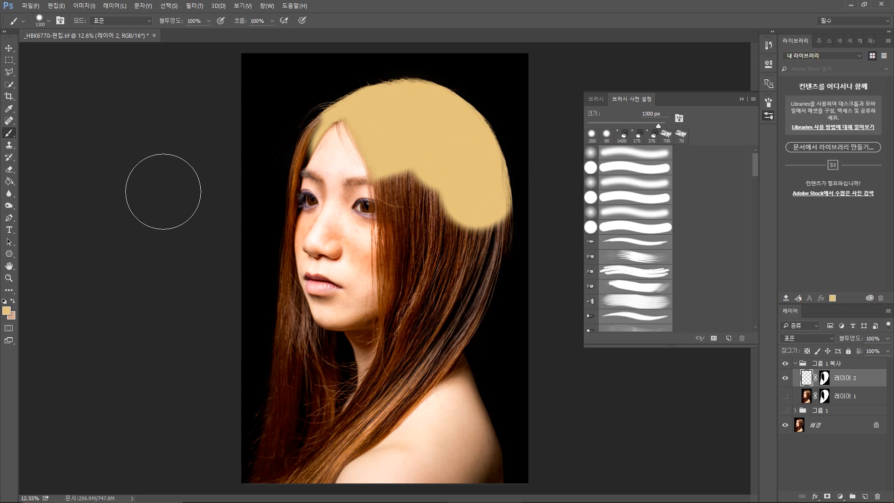
Change the foreground colour to the darker gold b49236
left_click(6, 310)
left_click(500, 290)
left_click(629, 251)
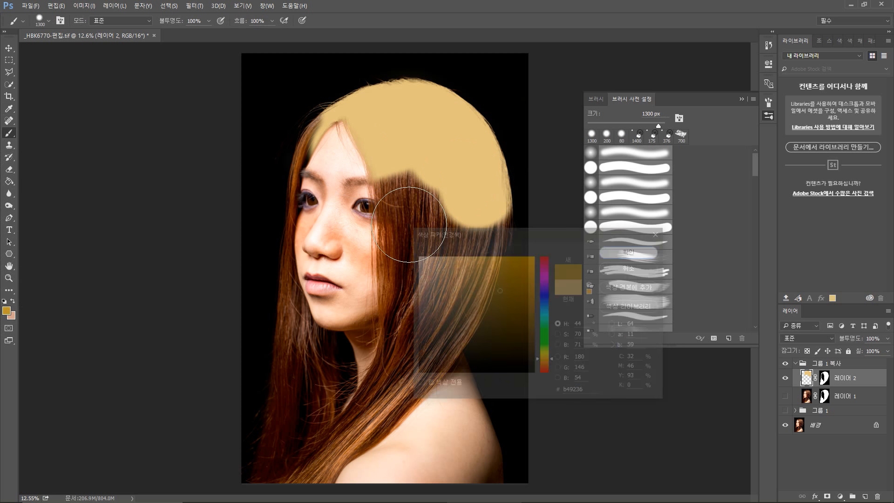
Paint the middle section of the hair gold and its lower lengths in dark red-brown 622512
mouse_move(409, 225)
left_mouse_down()
mouse_move(400, 195)
mouse_move(480, 256)
mouse_move(335, 163)
mouse_move(297, 199)
left_mouse_up()
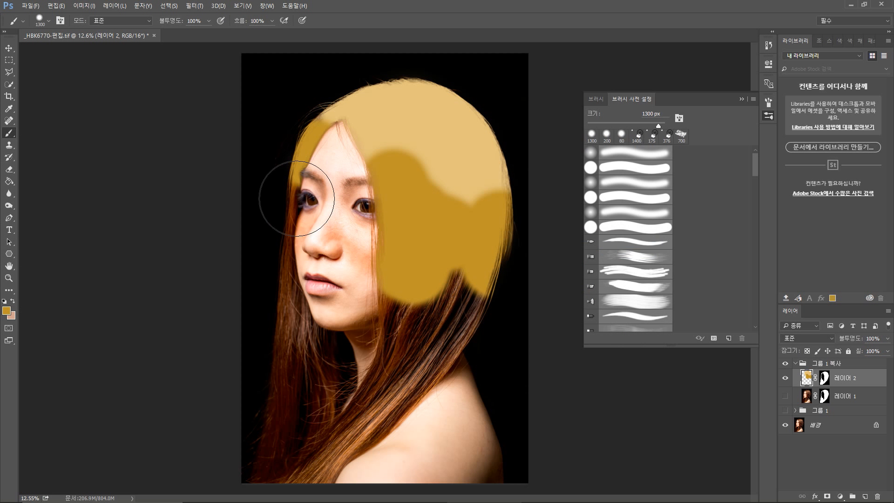
left_click(6, 311)
left_click(494, 329)
left_click(513, 328)
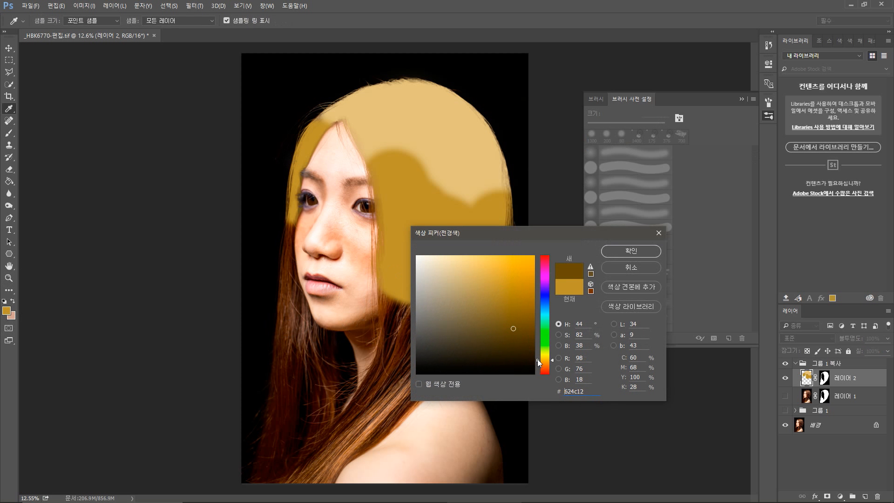
left_click(538, 372)
left_click(620, 250)
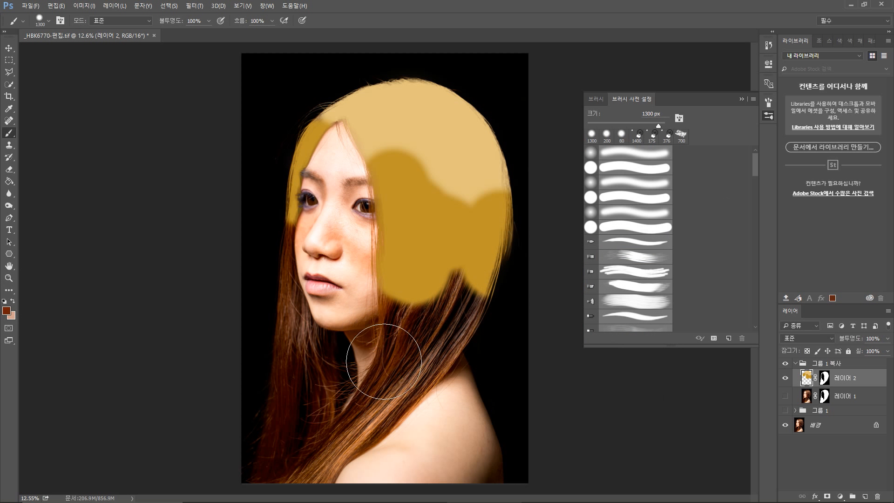
mouse_move(370, 379)
left_mouse_down()
mouse_move(449, 329)
mouse_move(297, 488)
mouse_move(305, 359)
mouse_move(291, 246)
mouse_move(296, 315)
left_mouse_up()
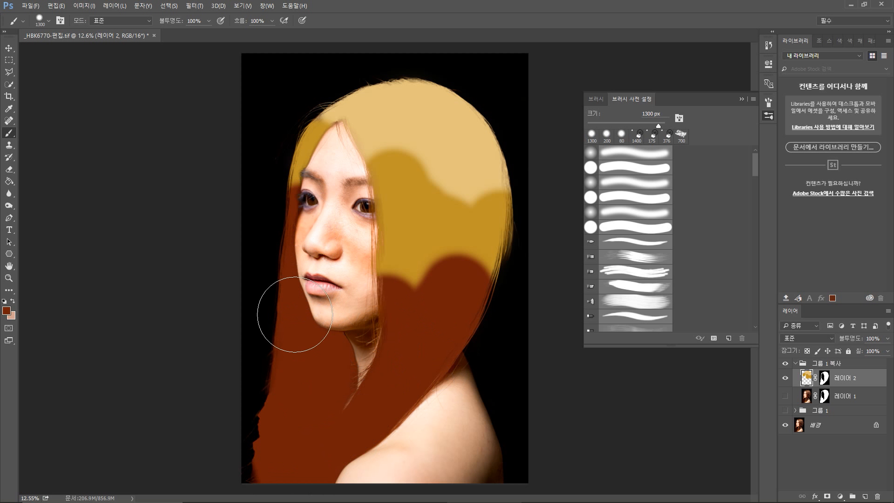
Set the blend mode of the painted layer 레이어 2 to 색상 (Color)
left_click(829, 339)
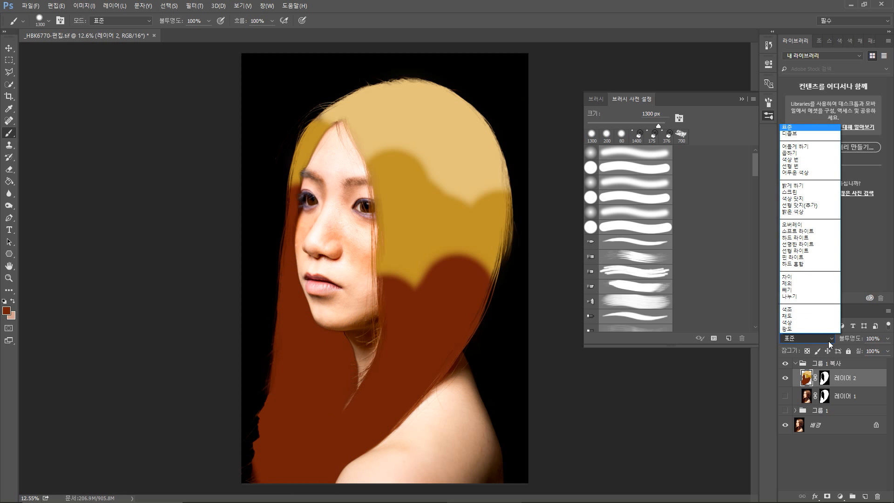
key("Escape")
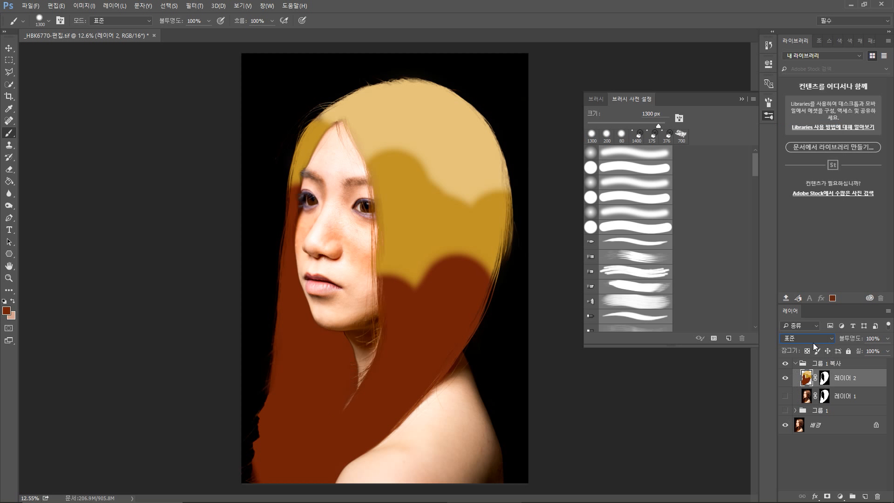
left_click(814, 343)
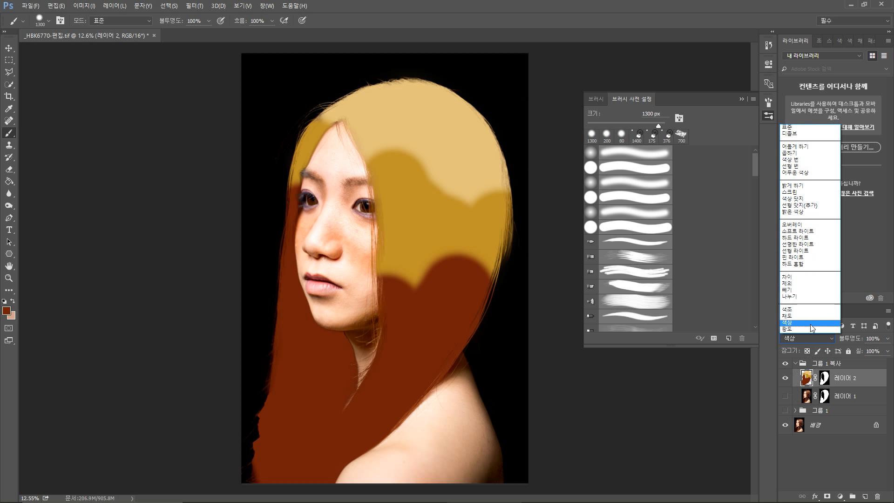
left_click(810, 324)
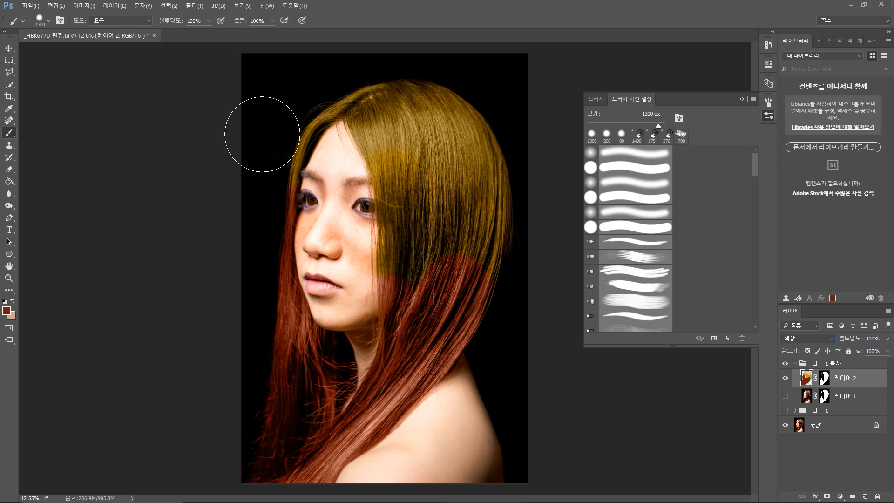
Change the foreground colour to a bright yellow and paint over the crown of the hair
left_click(7, 310)
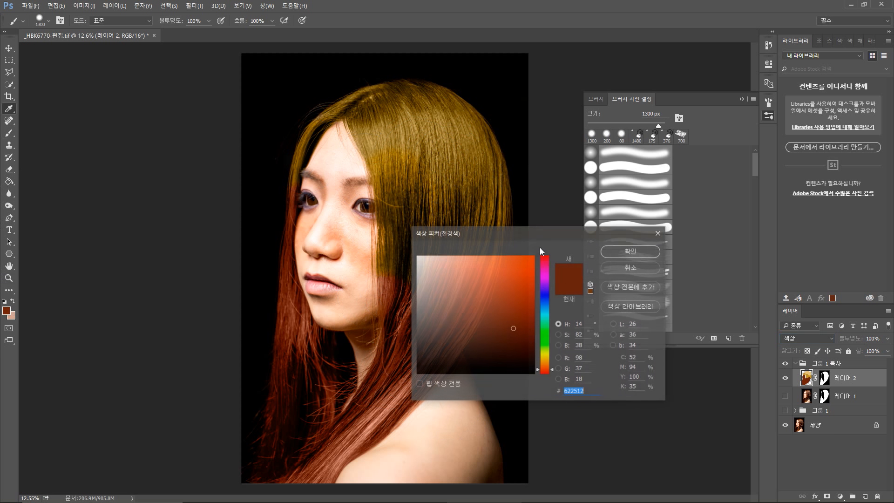
left_click_drag(544, 346, 545, 357)
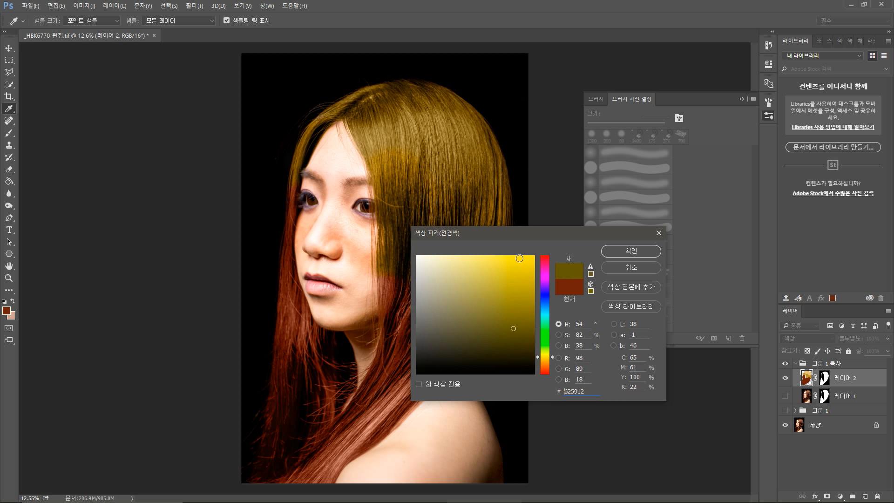
left_click_drag(517, 257, 503, 265)
key("Return")
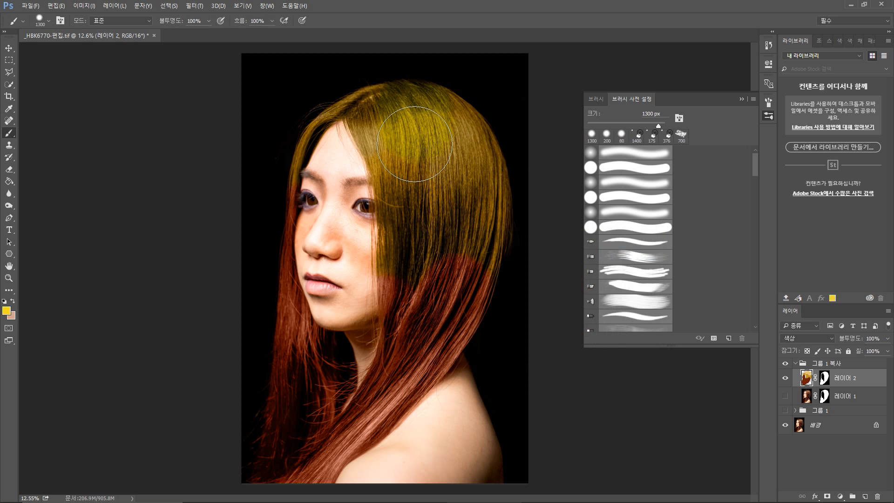
Set the foreground colour to orange feb84b and dab it beside the parting and on the far side of the crown
left_click(7, 310)
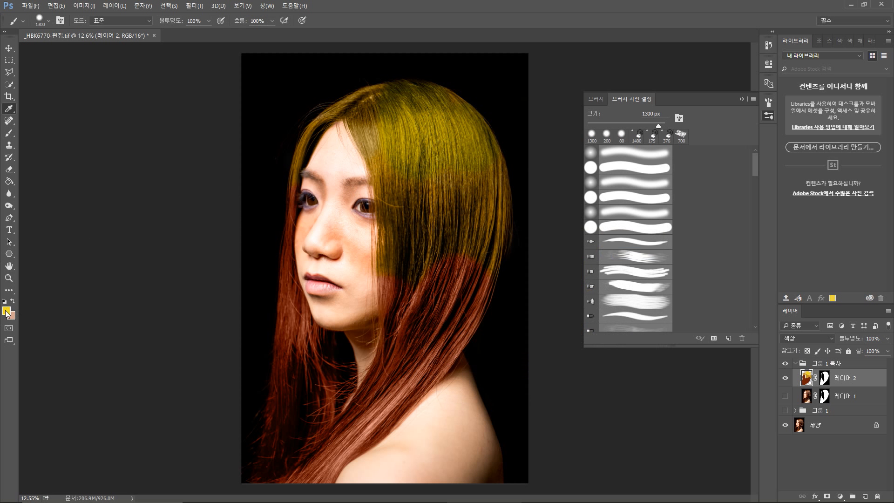
left_click_drag(524, 286, 526, 264)
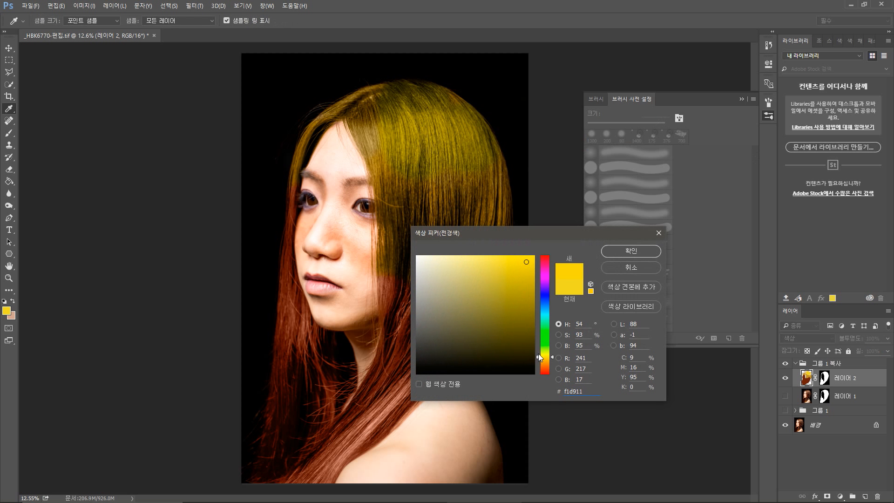
left_click_drag(539, 358, 539, 362)
left_click(501, 258)
left_click(616, 254)
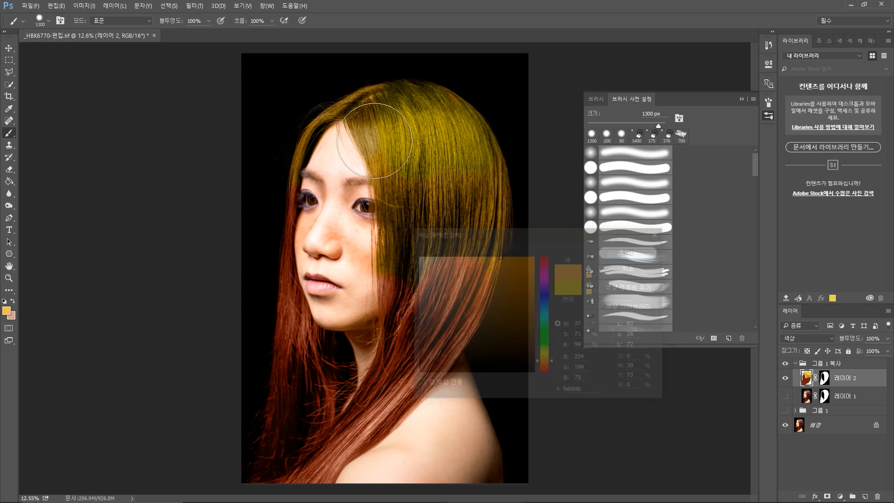
left_click(366, 112)
left_click(480, 151)
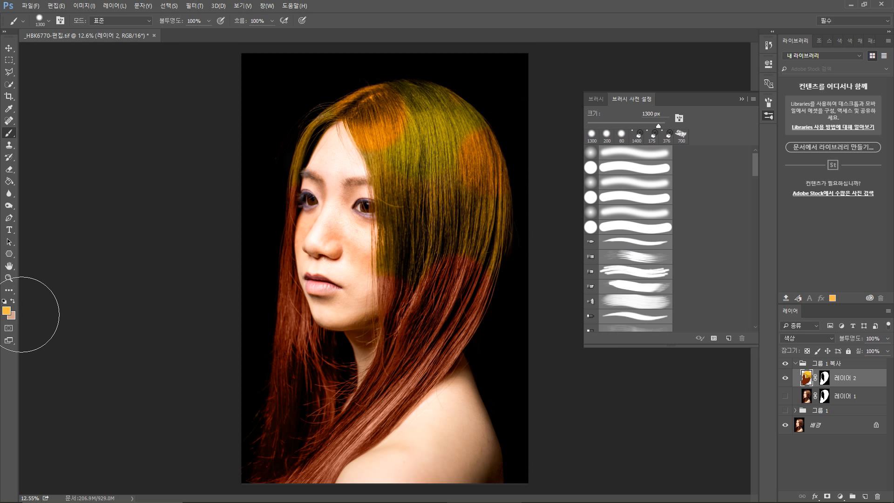
Set the foreground colour to tan ab9065 and brush over the transition between the gold and red-brown hair
left_click(6, 310)
left_click(464, 294)
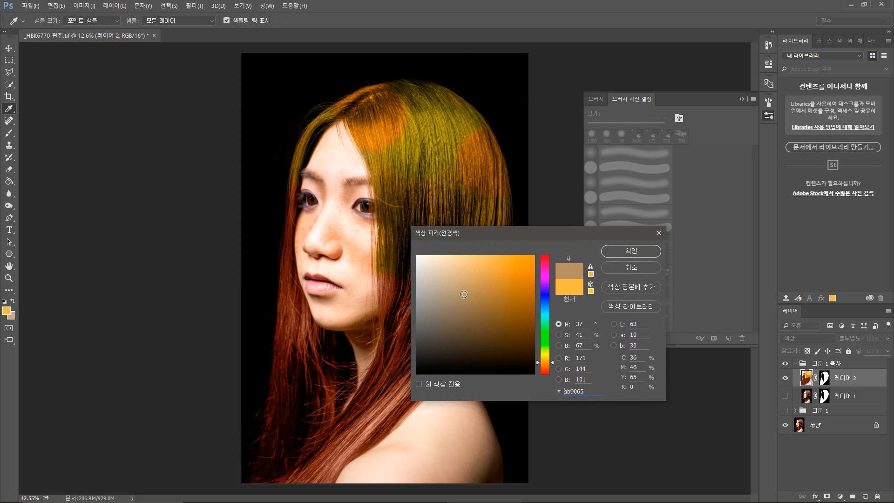
left_click(632, 251)
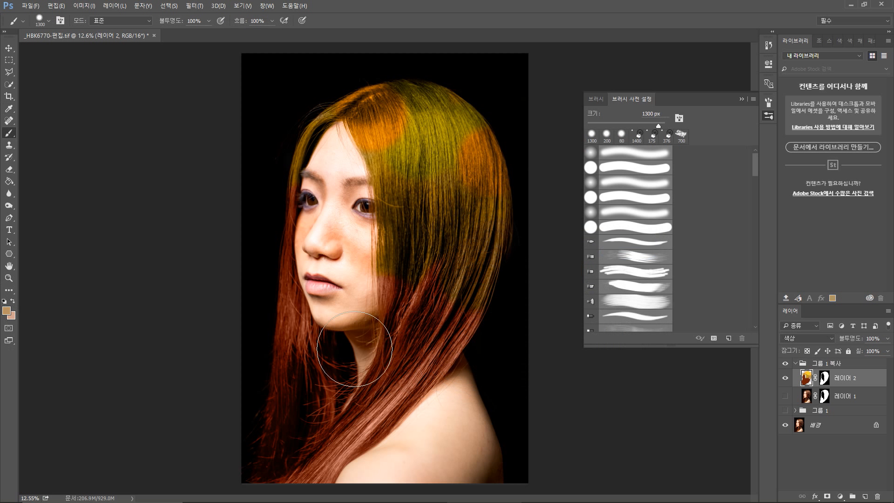
Set the foreground colour to red-brown 78330e and paint over the lower lengths of the hair
left_click(7, 310)
left_click_drag(524, 350, 520, 318)
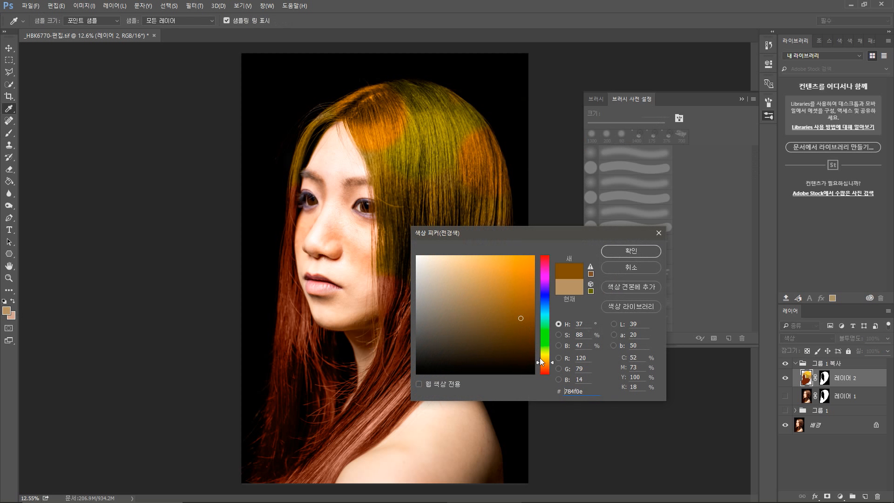
left_click_drag(542, 371, 543, 367)
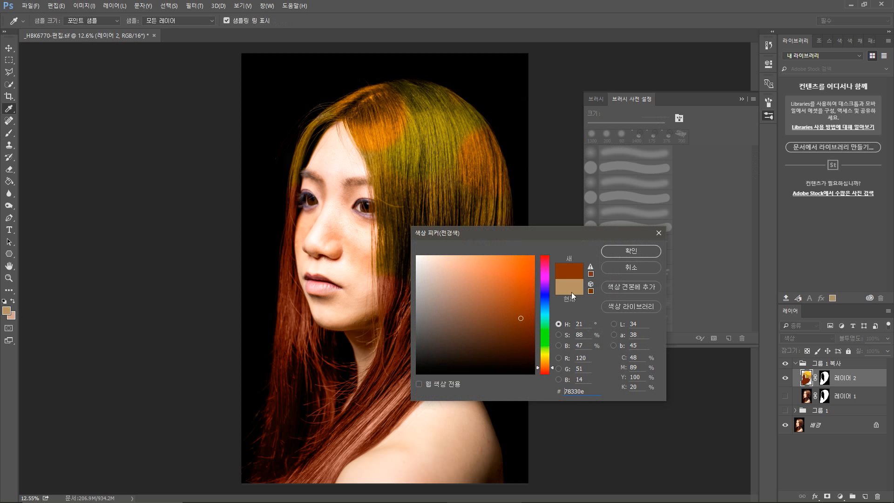
left_click(631, 252)
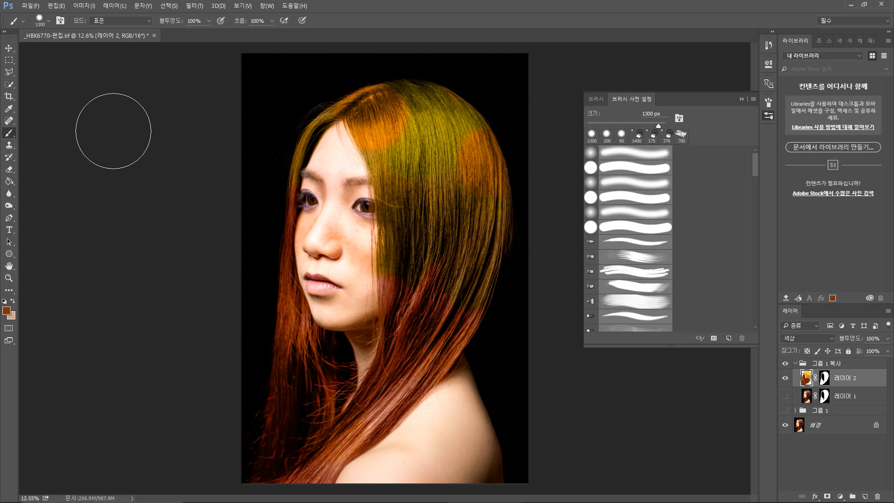
Apply a Gaussian Blur with a radius of 355.2 pixels to 레이어 2 to blend the painted colours
left_click(194, 6)
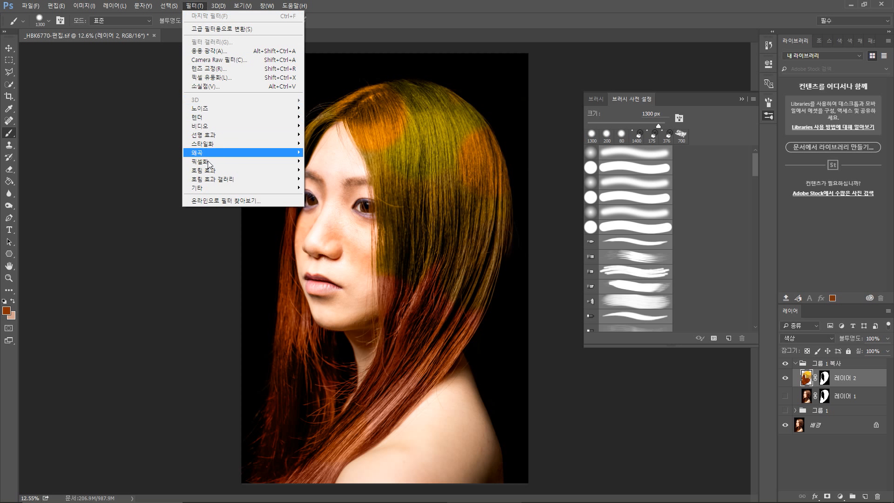
mouse_move(216, 167)
left_click(362, 169)
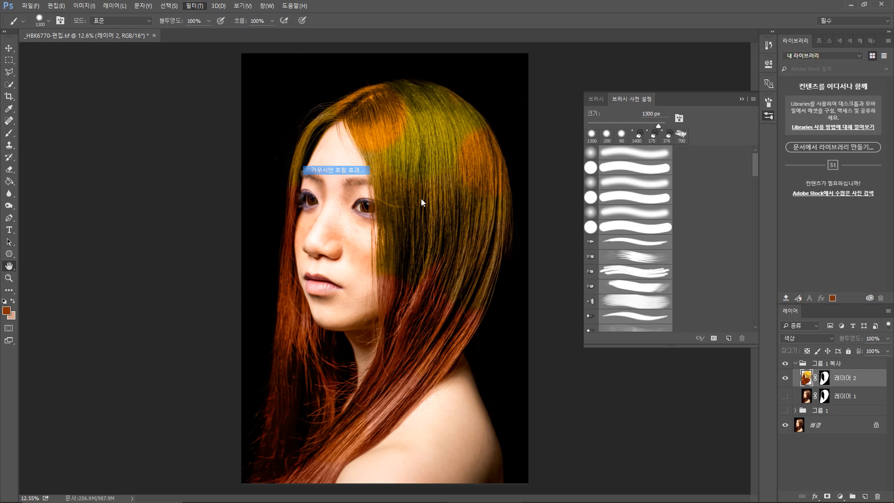
left_click_drag(632, 236, 658, 240)
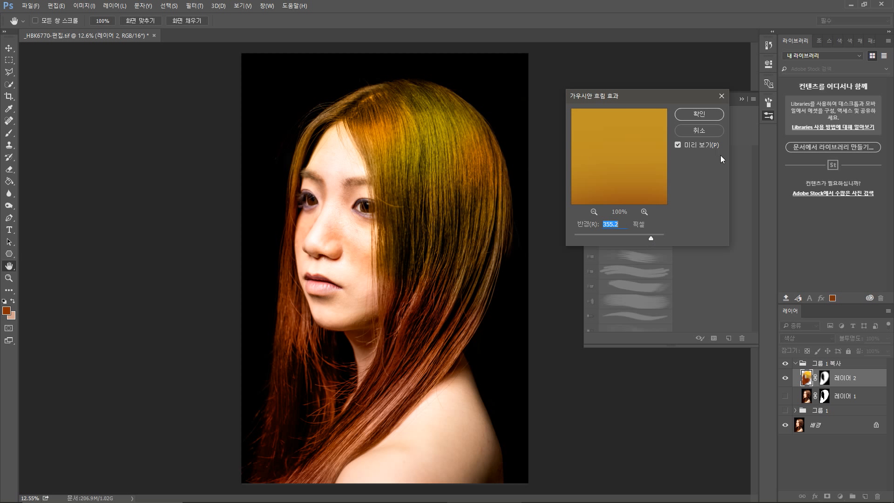
key("Return")
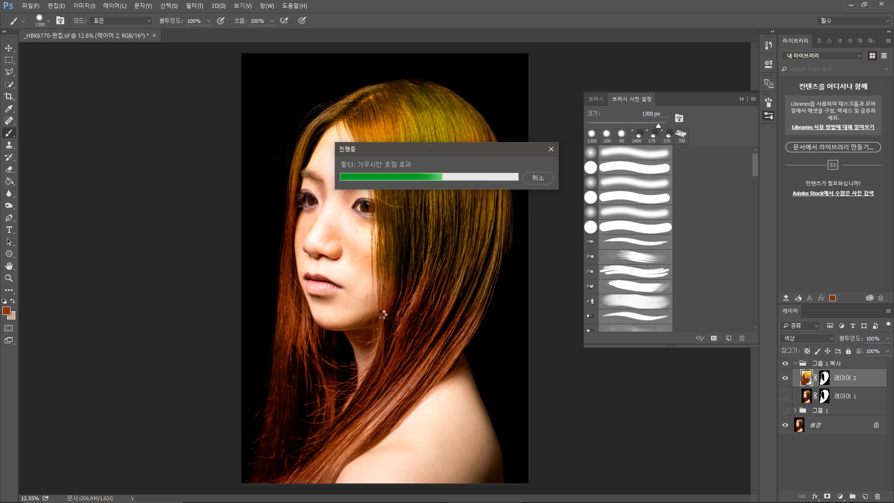
Lower the brush opacity to 23% and paint dark red 781d0e over the hair on the side away from the face
left_click(208, 21)
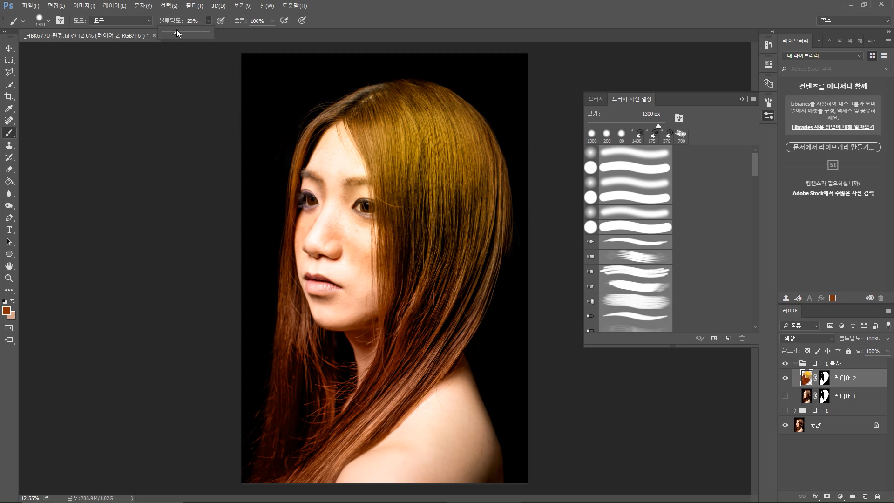
left_click(6, 309)
left_click(6, 309)
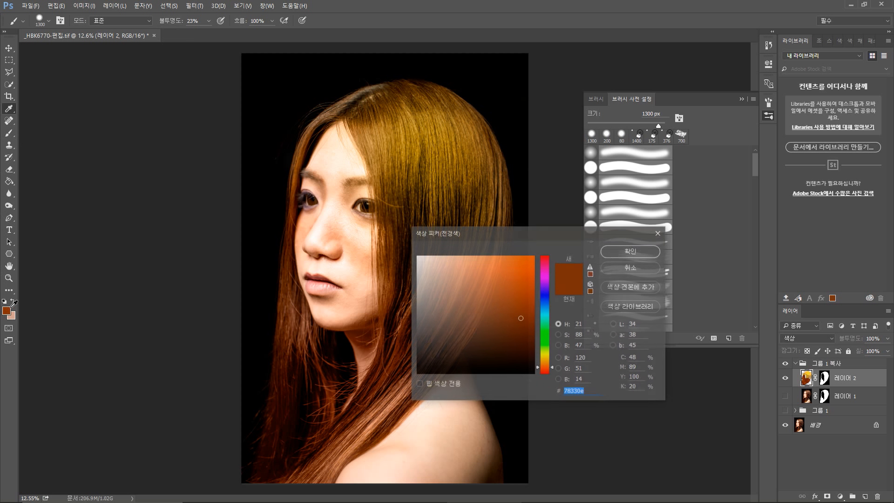
left_click_drag(548, 366, 549, 372)
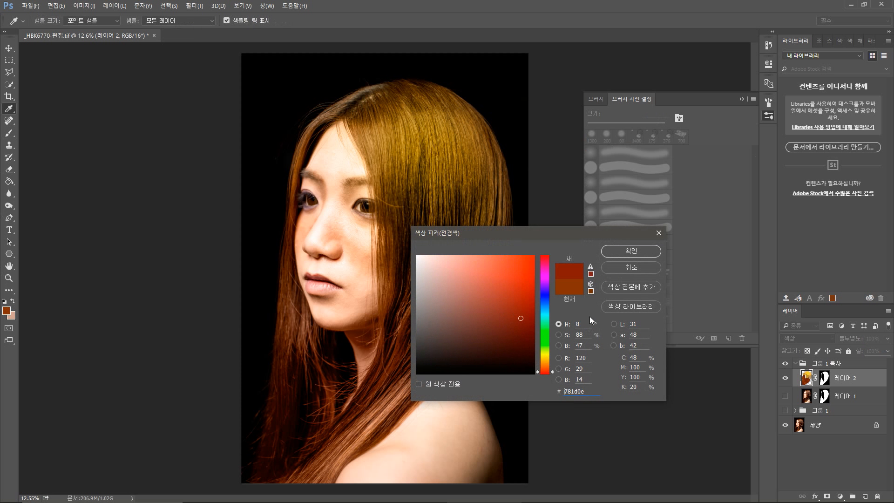
left_click(631, 251)
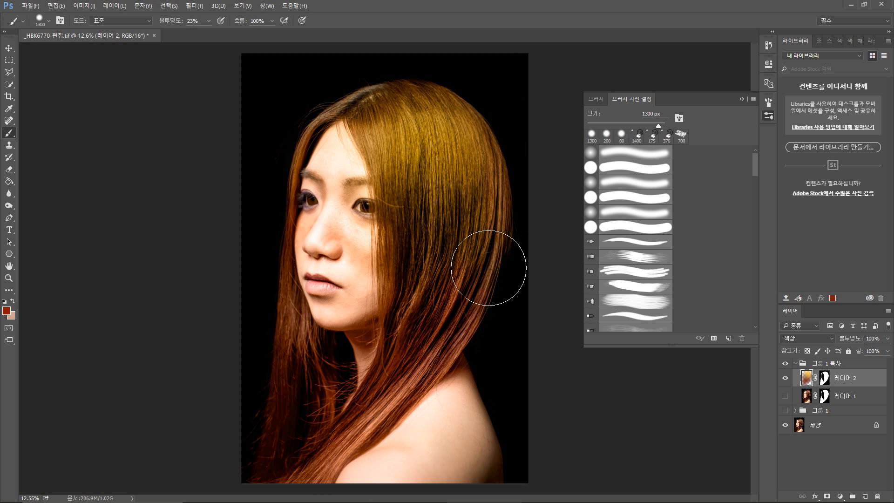
left_click(16, 316)
left_click(642, 270)
Set the foreground colour to blue 0e4c78 and paint over the hair strands beside the cheek
left_click(6, 310)
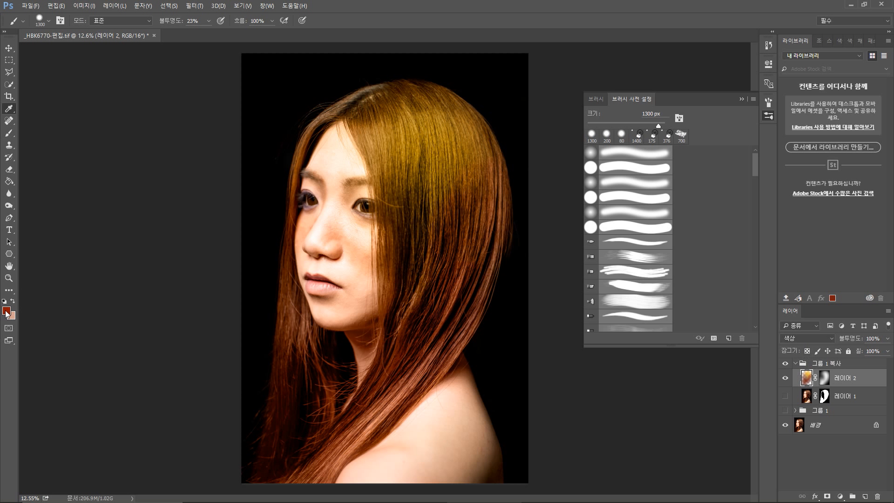
left_click_drag(541, 294, 542, 304)
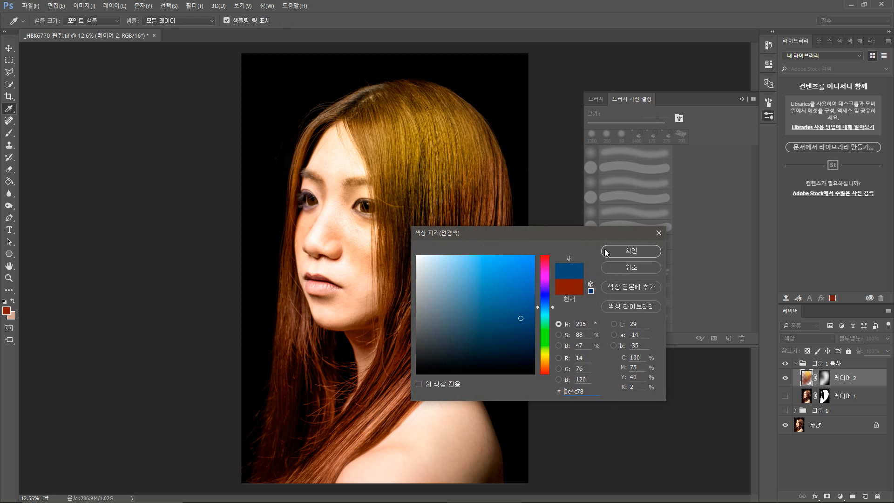
left_click(631, 251)
mouse_move(398, 207)
left_mouse_down()
mouse_move(403, 269)
mouse_move(404, 215)
mouse_move(386, 267)
mouse_move(438, 228)
mouse_move(438, 279)
mouse_move(411, 309)
left_mouse_up()
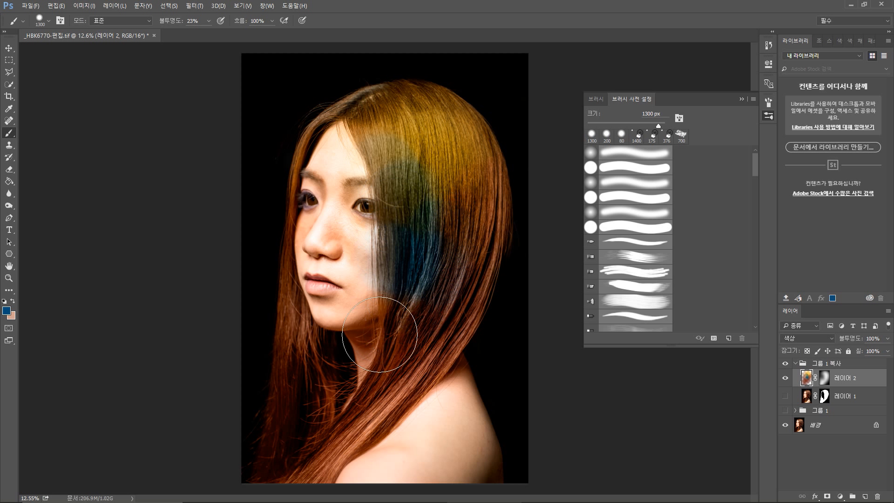
Switch to the soft round brush with 0% hardness and paint more blue down the hair beside the face
left_click(41, 20)
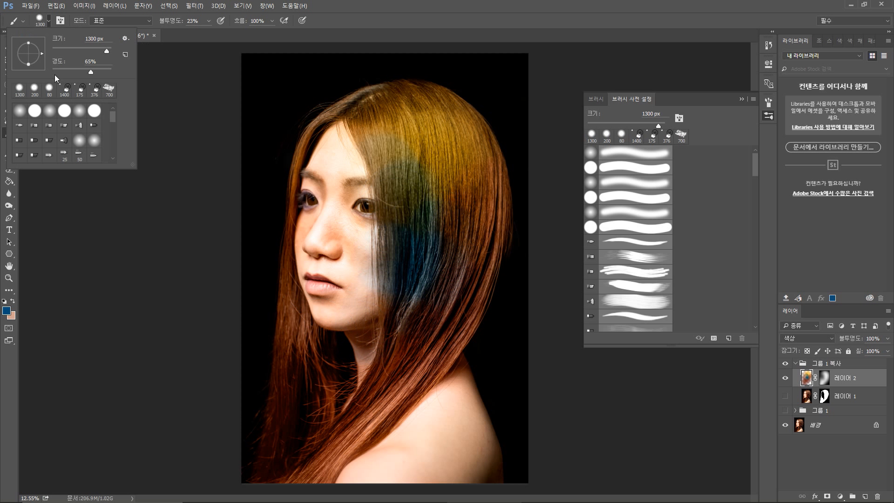
left_click(49, 111)
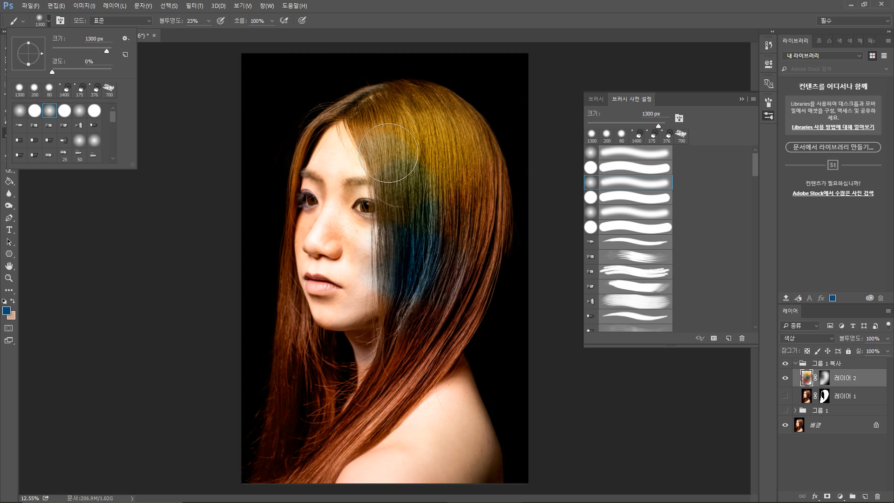
mouse_move(394, 166)
left_mouse_down()
mouse_move(380, 210)
mouse_move(384, 239)
left_mouse_up()
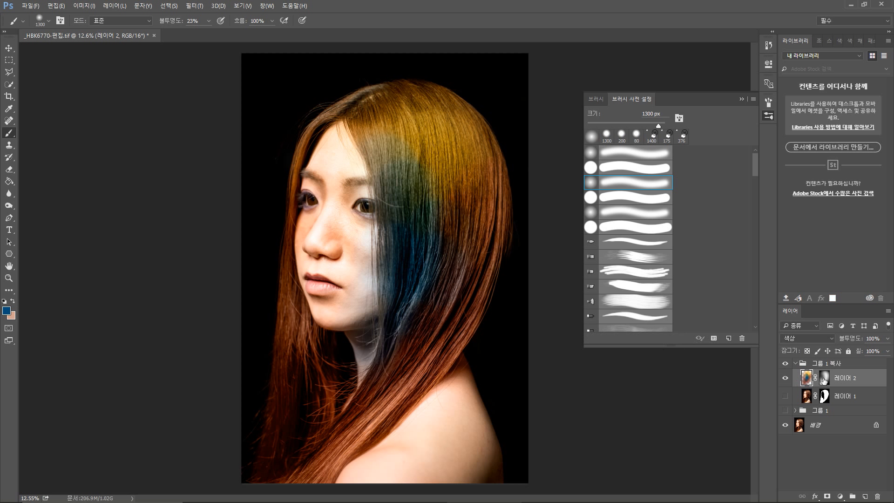
Revert the image to the history state just before the Gaussian Blur
left_click(824, 379)
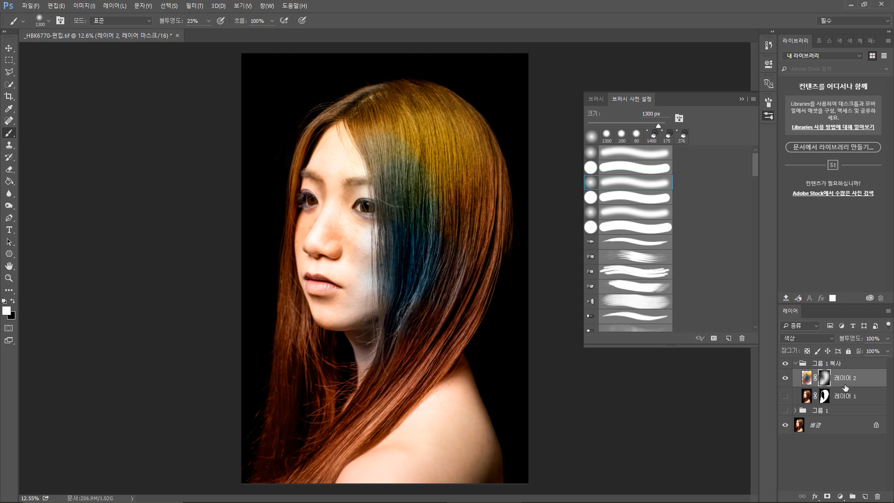
left_click(767, 48)
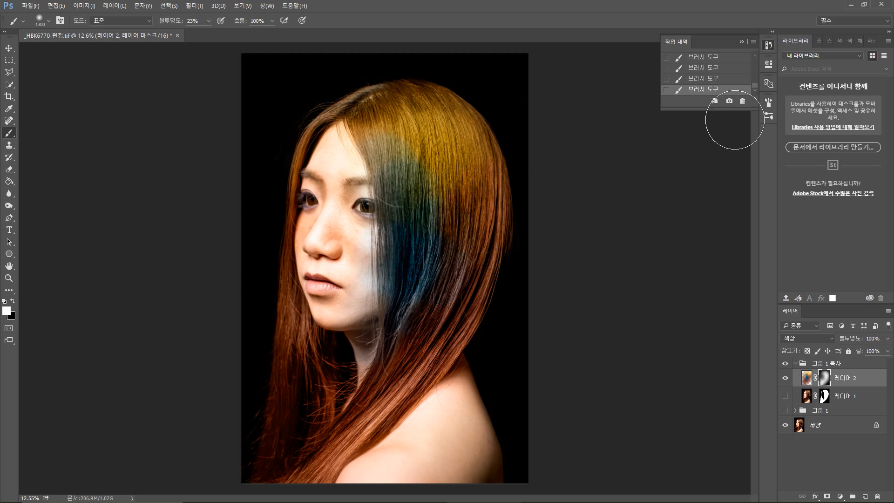
scroll(728, 78, "down", 2)
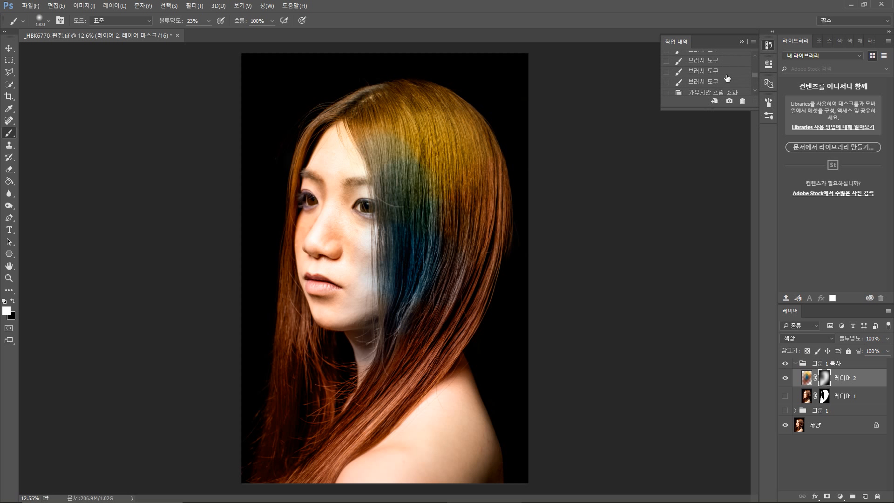
left_click(715, 68)
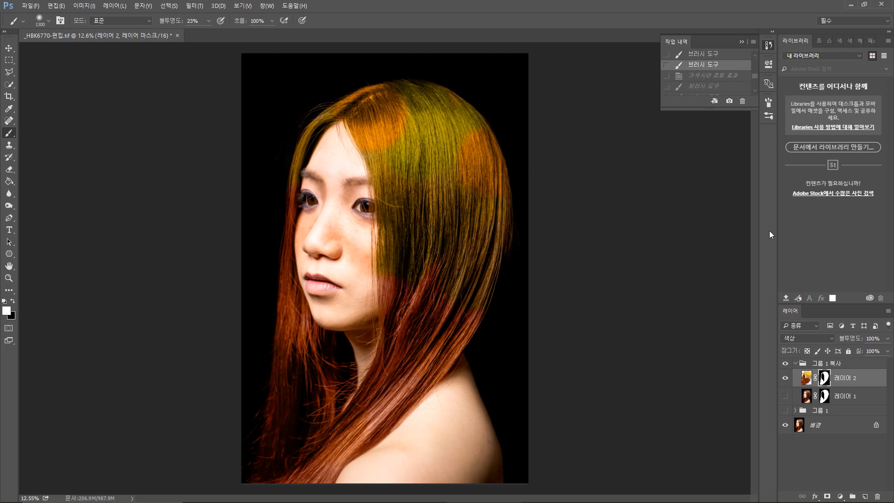
Unlink the mask from 레이어 2 and reapply the last Gaussian Blur to the layer's painted colours
left_click(816, 378)
left_click(815, 378)
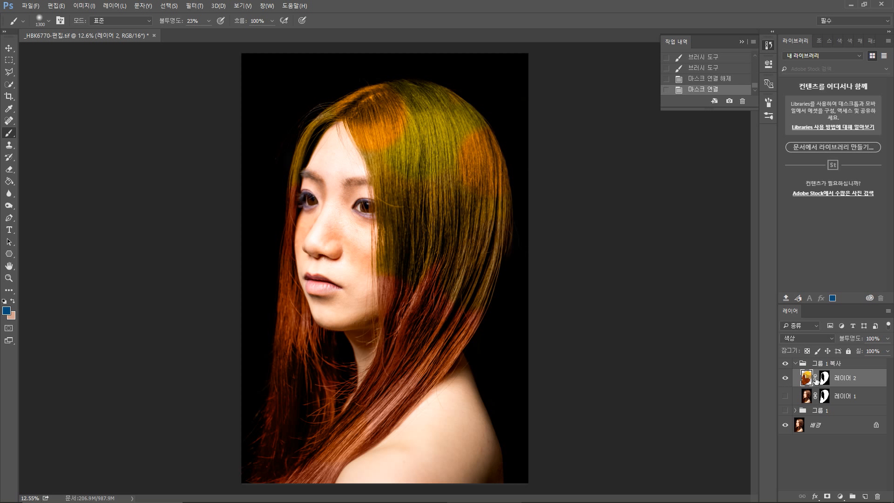
left_click(815, 378)
left_click(195, 6)
key("Escape")
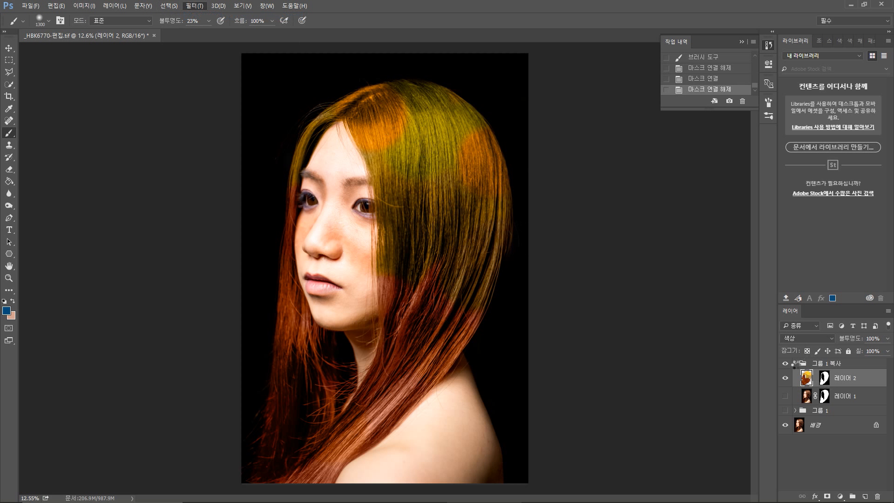
key("ctrl+f")
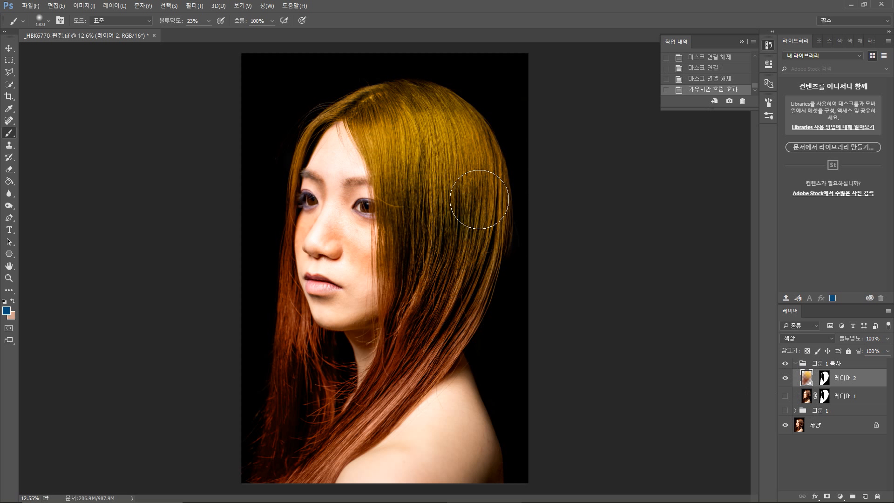
Paint blue at 23% opacity down the outer edge of the hair, over the back of the crown and along the front hairline
mouse_move(479, 200)
left_mouse_down()
mouse_move(484, 266)
mouse_move(500, 164)
mouse_move(502, 247)
left_mouse_up()
mouse_move(503, 191)
left_mouse_down()
mouse_move(497, 262)
mouse_move(486, 267)
mouse_move(464, 332)
mouse_move(424, 368)
left_mouse_up()
left_click_drag(447, 317, 423, 389)
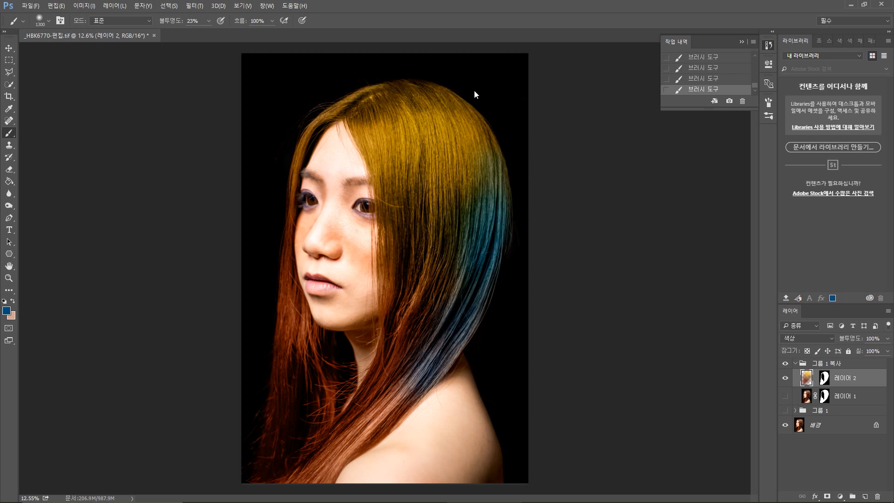
mouse_move(474, 90)
left_mouse_down()
mouse_move(442, 90)
mouse_move(489, 136)
mouse_move(475, 135)
mouse_move(458, 94)
mouse_move(469, 126)
left_mouse_up()
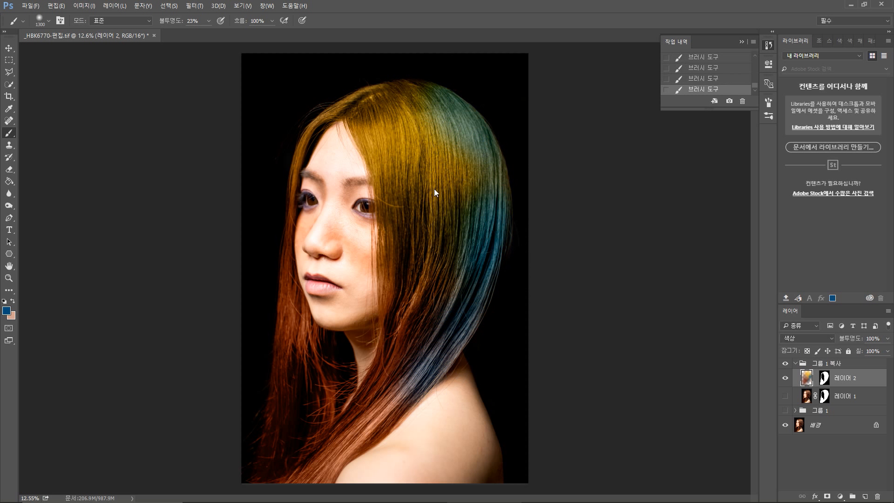
mouse_move(357, 89)
left_mouse_down()
mouse_move(323, 111)
mouse_move(351, 91)
left_mouse_up()
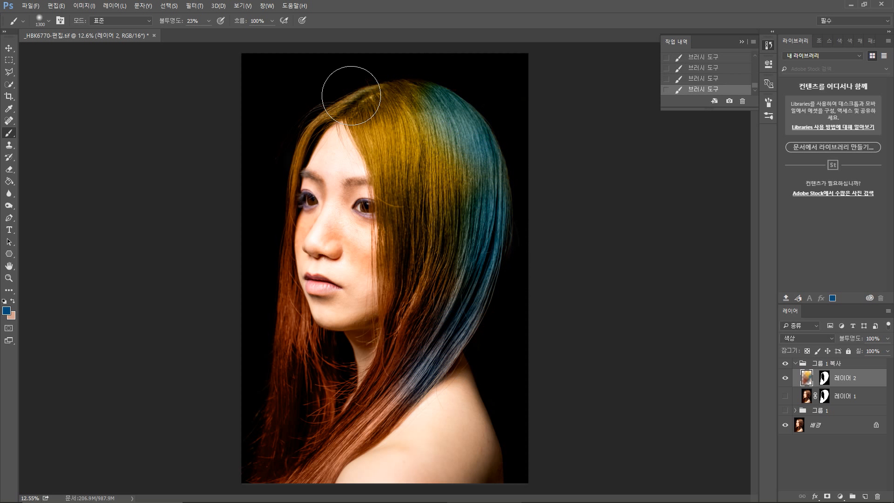
Set the foreground colour to a lighter blue and paint the lower hair on the far side of the face
left_click(6, 311)
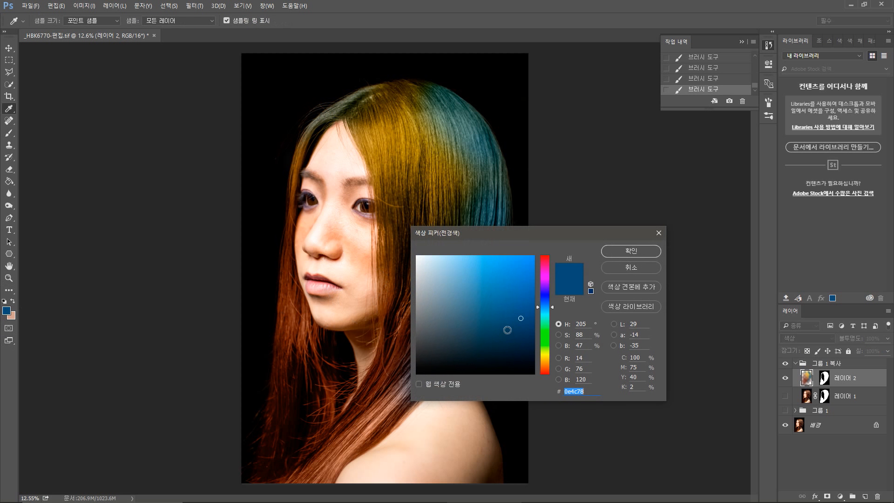
left_click(466, 285)
left_click(631, 251)
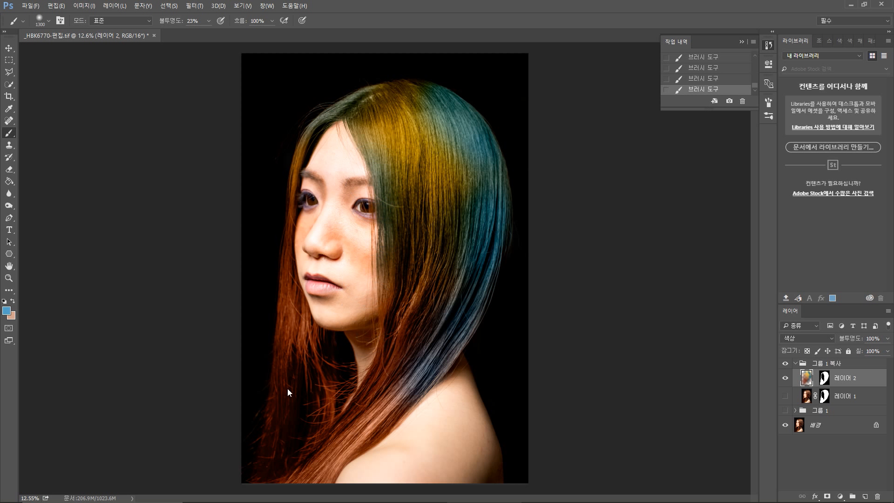
mouse_move(287, 388)
left_mouse_down()
mouse_move(282, 341)
mouse_move(283, 419)
mouse_move(275, 378)
mouse_move(310, 359)
mouse_move(312, 398)
mouse_move(324, 361)
mouse_move(277, 426)
mouse_move(275, 407)
mouse_move(250, 468)
mouse_move(256, 452)
mouse_move(220, 476)
left_mouse_up()
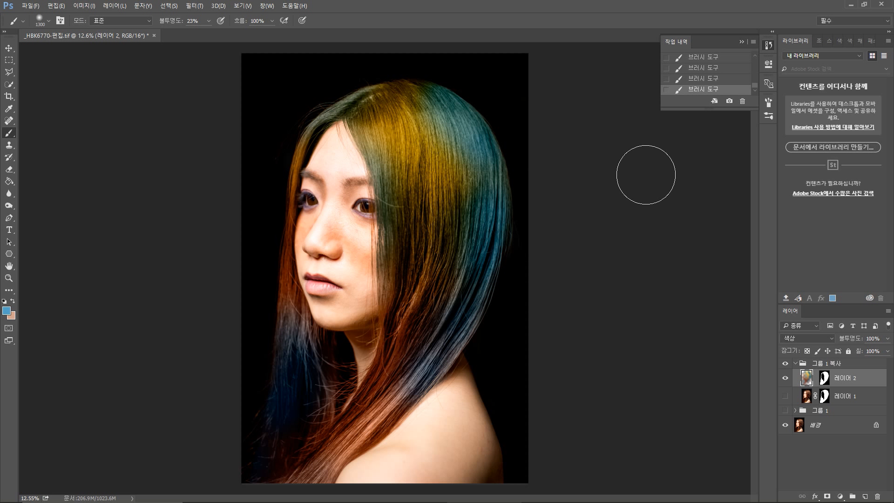
Compare the original hair with the 그룹 1 복사 and 그룹 1 recolours by toggling their visibility, leaving only 그룹 1 복사 shown
left_click(786, 364)
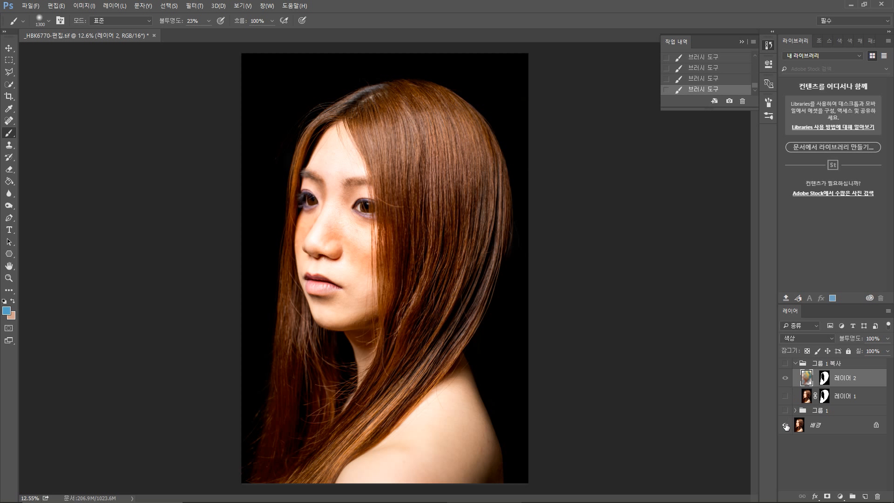
left_click(785, 365)
left_click(785, 363)
left_click(785, 363)
left_click(785, 364)
left_click(785, 410)
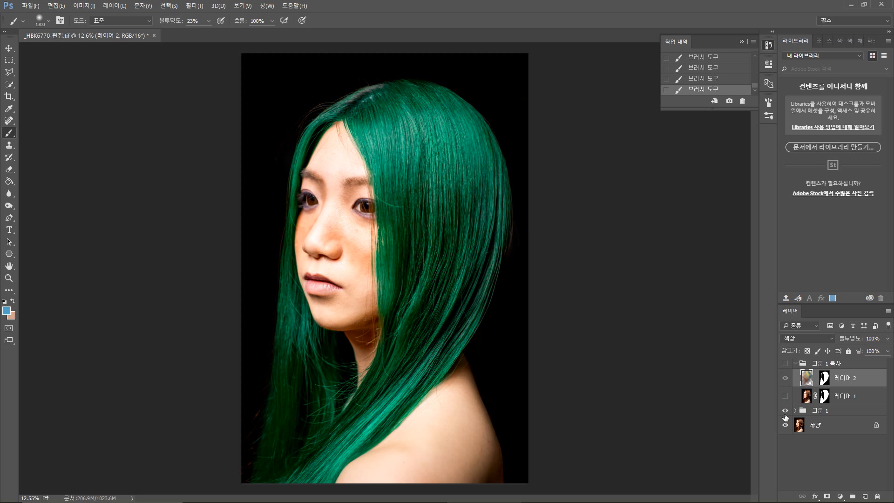
left_click(785, 411)
left_click(785, 411)
left_click(785, 412)
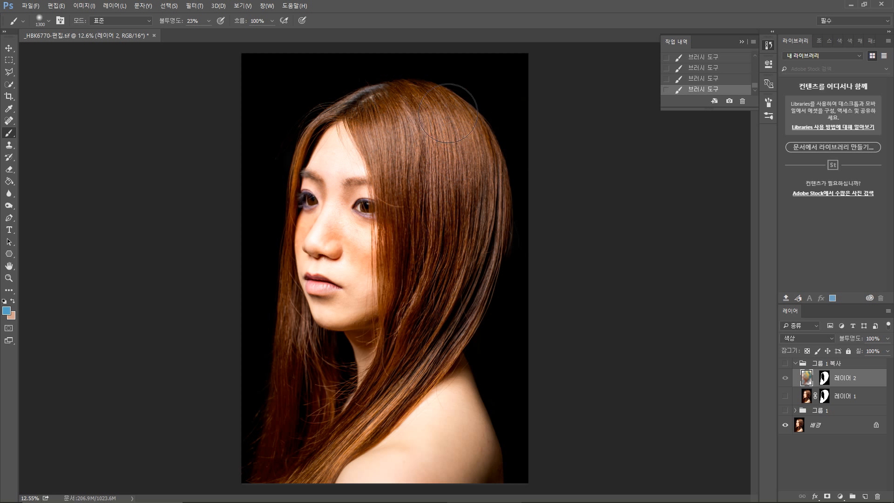
left_click(785, 363)
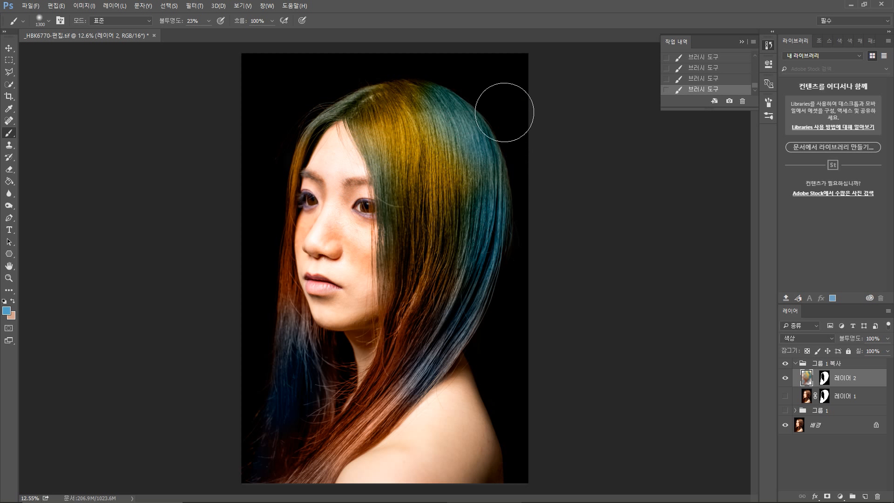
Duplicate 레이어 1, place the copy above 레이어 2, make it visible and set its blend mode to Overlay (오버레이)
left_click(808, 399)
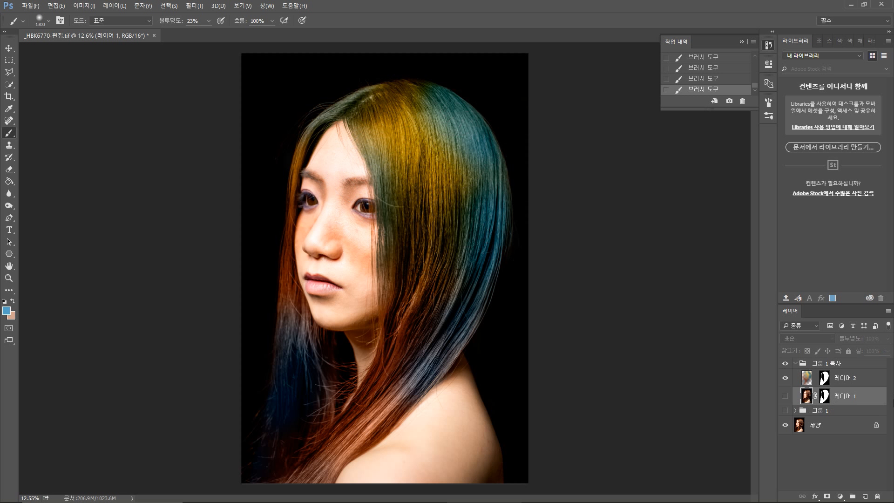
key("ctrl+j")
left_click_drag(810, 398, 810, 373)
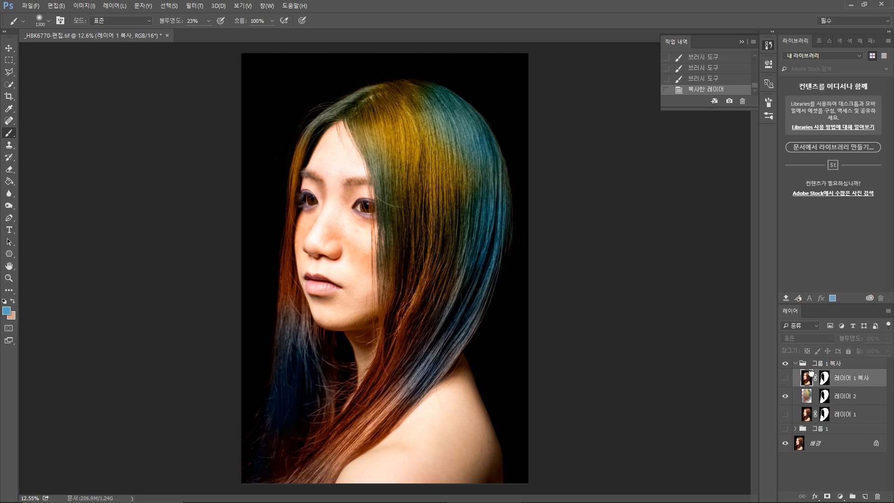
left_click(787, 377)
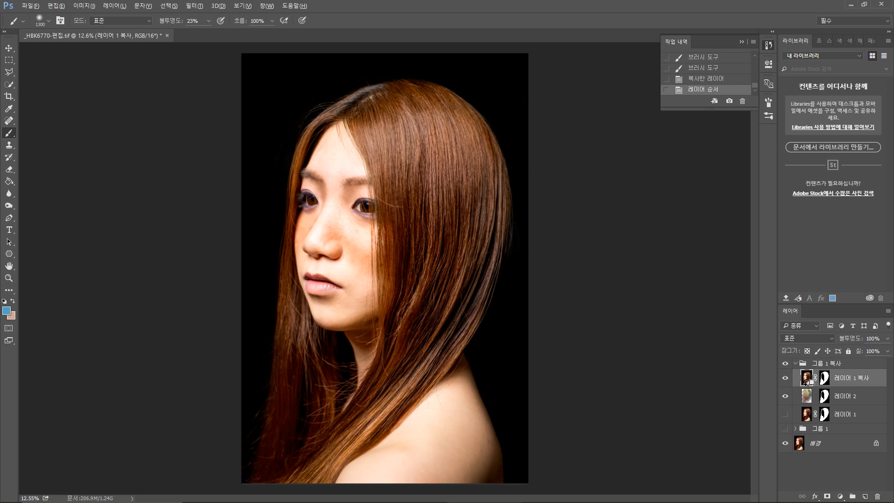
key("alt")
left_click(822, 342)
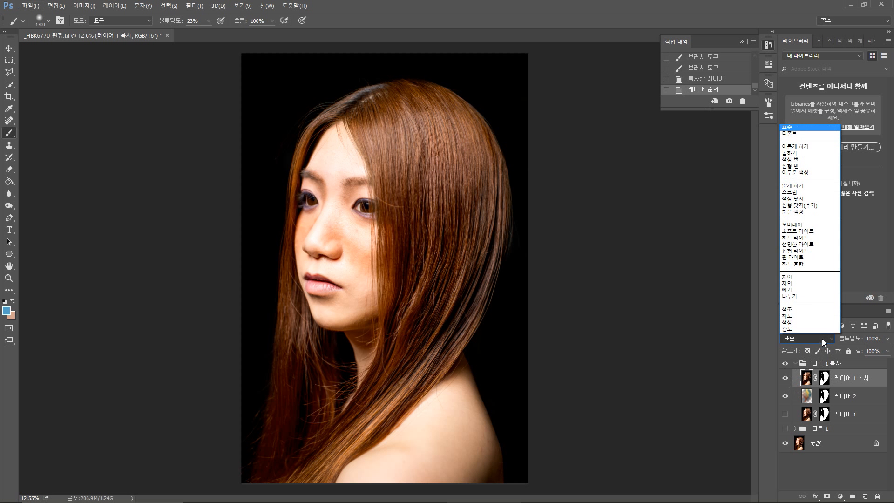
left_click(804, 226)
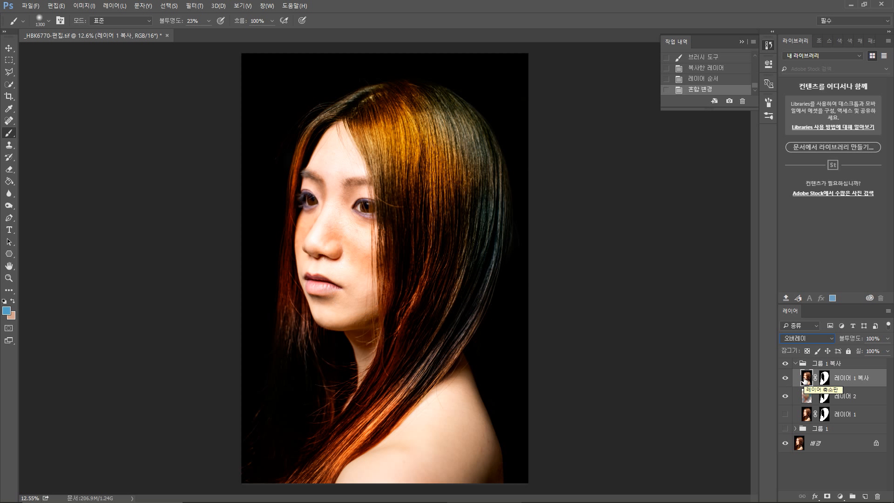
Open the blending options of 레이어 1 복사 and try the underlying layer's black Blend If slider at 113, returning it to 0
double_click(805, 378)
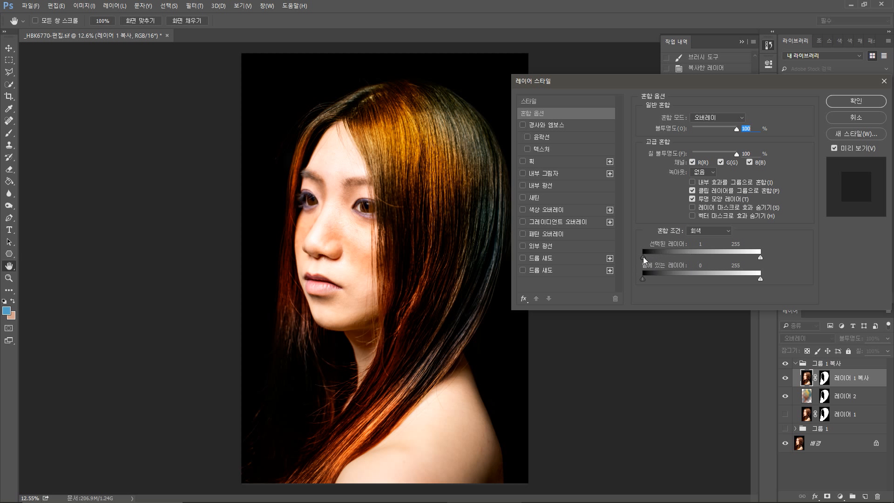
left_click_drag(644, 258, 622, 260)
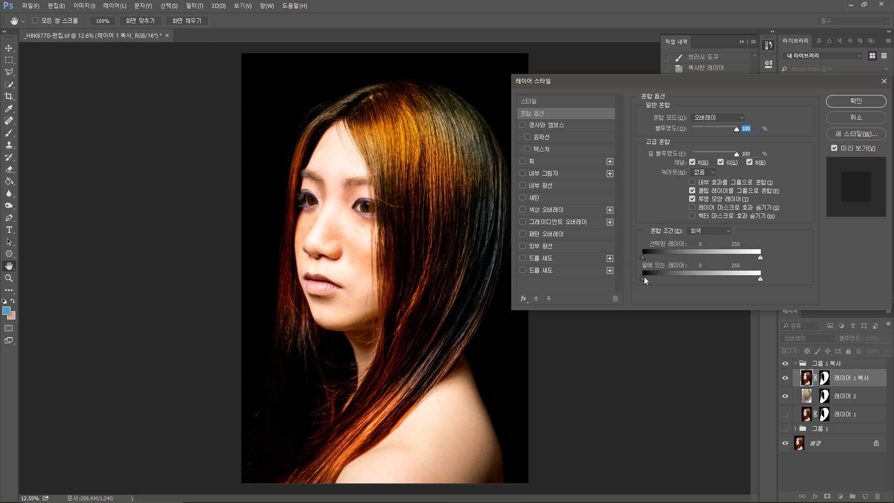
left_click_drag(645, 277, 695, 279, "alt")
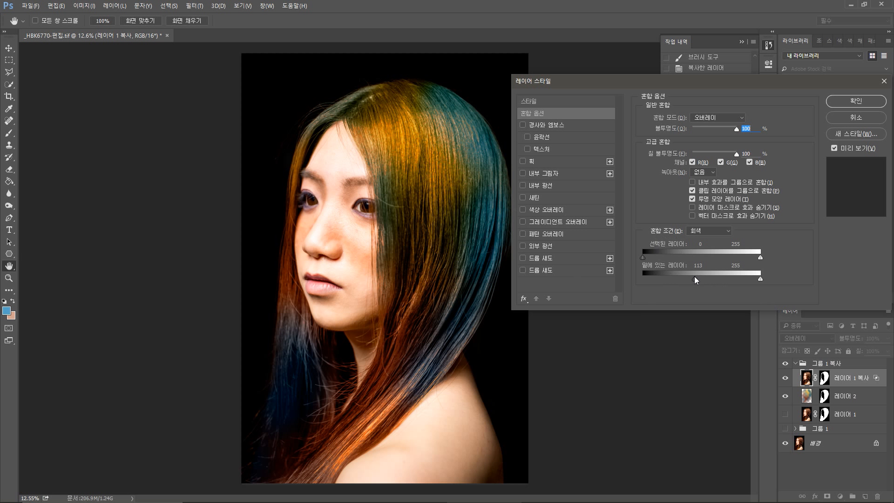
left_click_drag(704, 279, 639, 280)
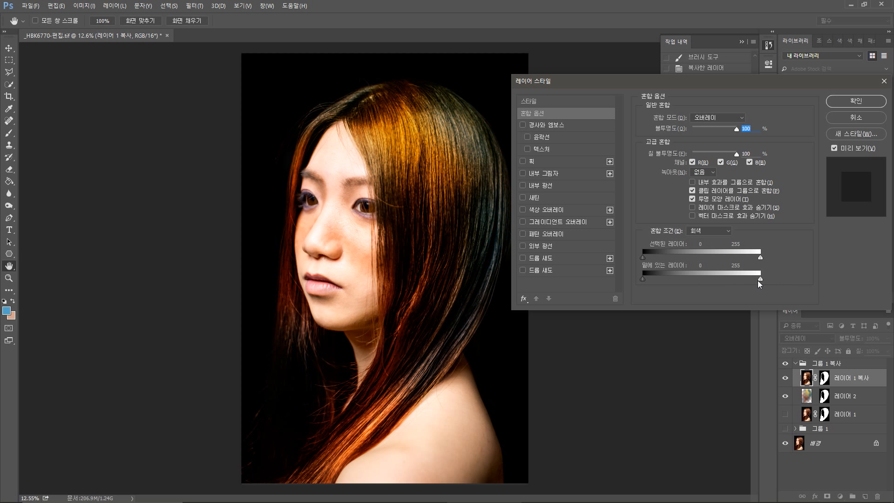
mouse_move(695, 281)
left_mouse_down()
mouse_move(658, 285)
mouse_move(684, 280)
left_mouse_up()
left_click_drag(742, 284, 792, 289)
Try splitting the underlying layer's black Blend If slider to 0 / 192, and return both halves to 0
key("alt")
left_click_drag(644, 279, 650, 280)
key("alt")
left_click_drag(664, 280, 708, 280)
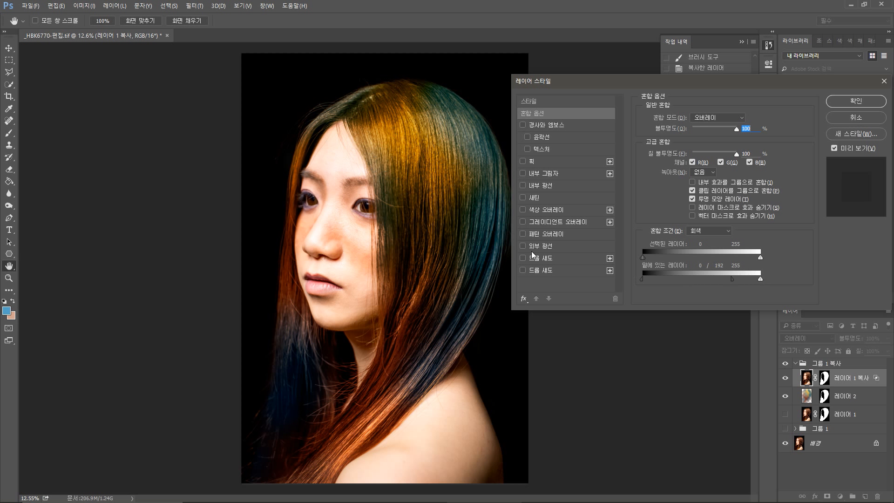
key("alt")
left_click_drag(734, 279, 730, 279)
left_click_drag(737, 276, 636, 290)
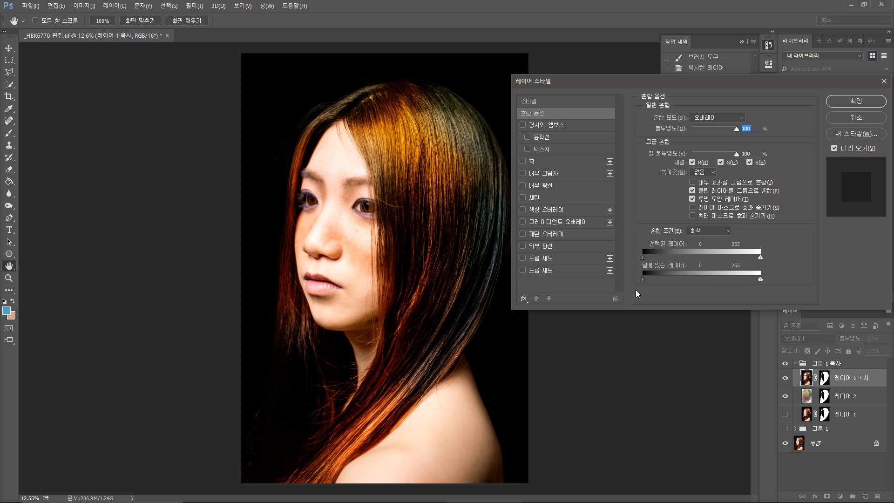
Split the underlying layer's black Blend If slider to 91 / 176 and apply the layer style
key("alt")
left_click_drag(661, 280, 683, 281)
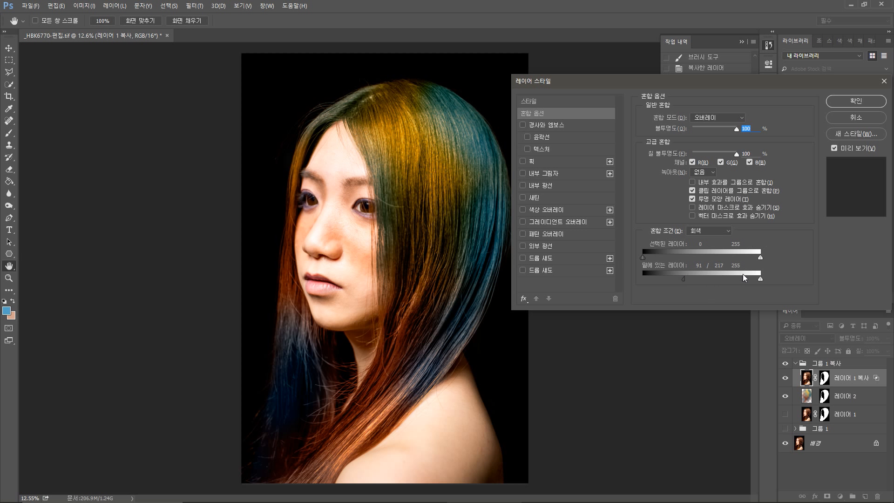
left_click(847, 100)
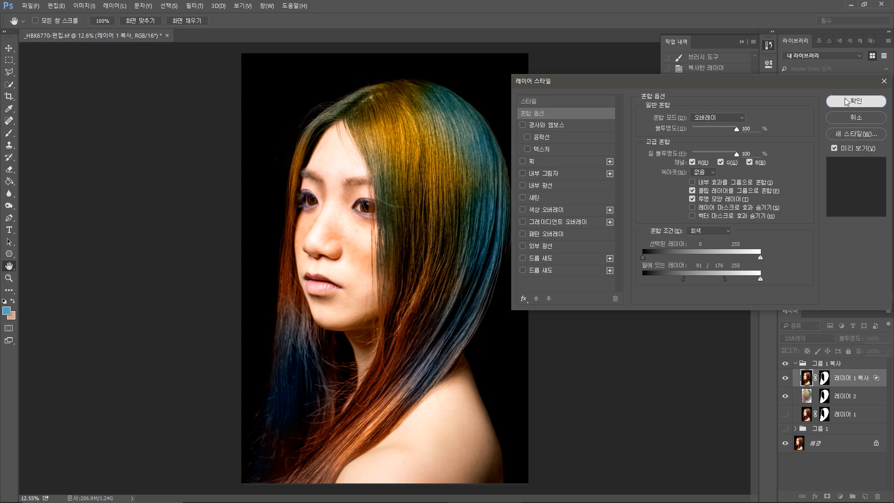
Inspect the hair up close, try the Luminosity (광도) blend mode on 레이어 1 복사, and return it to Overlay (오버레이)
key("b")
scroll(346, 152, "up", 1)
scroll(354, 152, "up", 10)
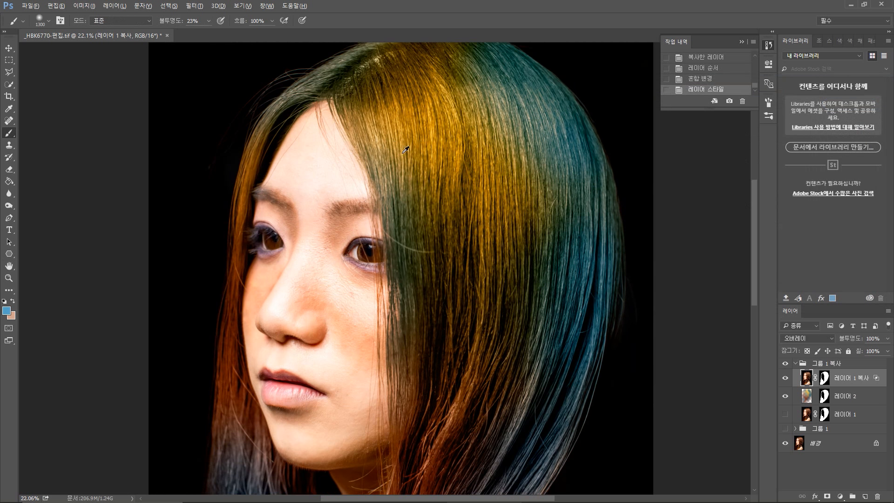
scroll(526, 152, "down", 10)
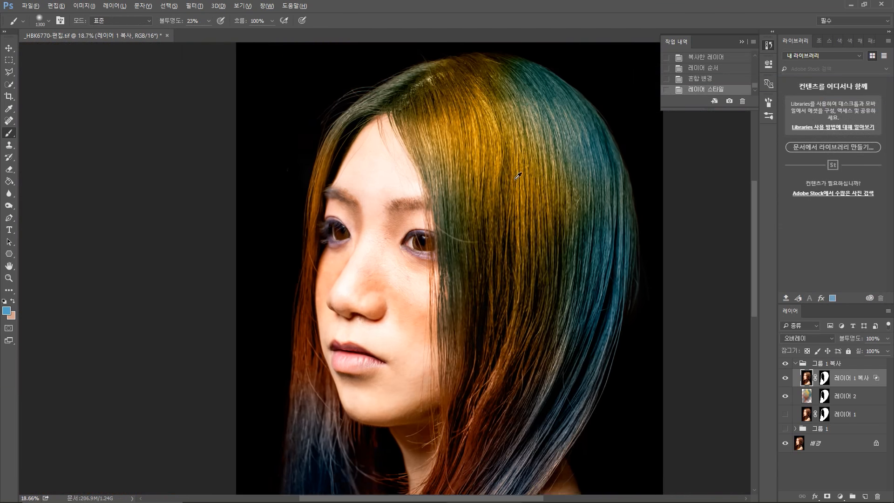
left_click(828, 339)
left_click(824, 329)
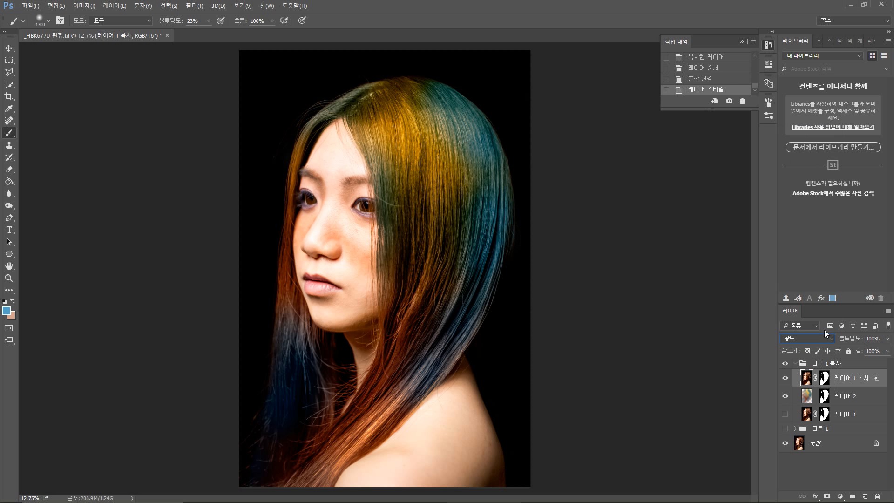
left_click(817, 339)
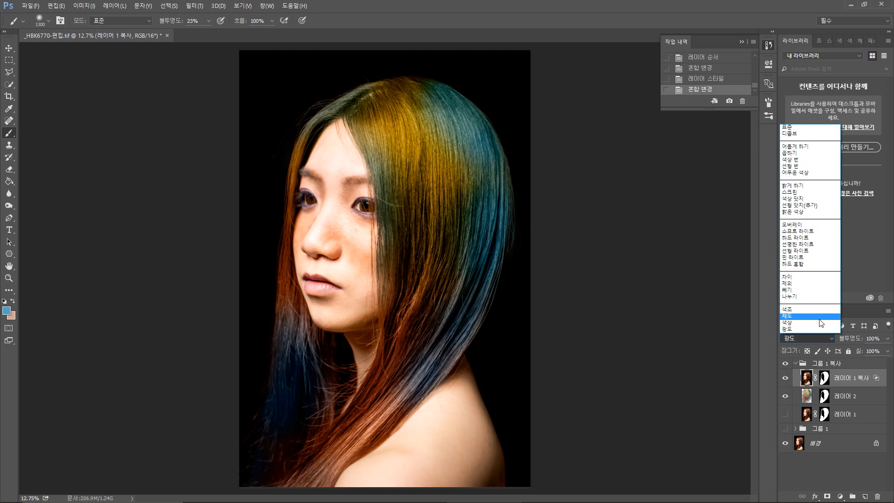
left_click(810, 225)
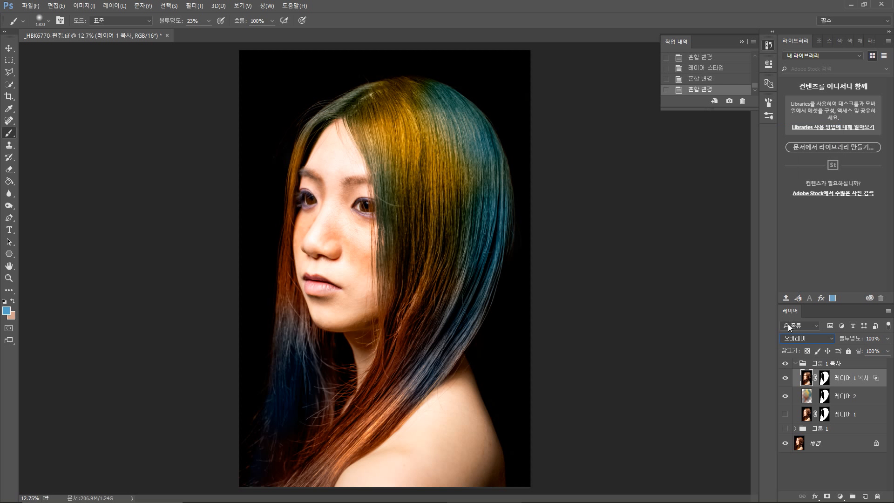
Try the Lighten (밝게 하기) blend mode on 레이어 1 복사 and return it to Overlay (오버레이)
left_click(799, 340)
left_click(809, 191)
left_click(809, 334)
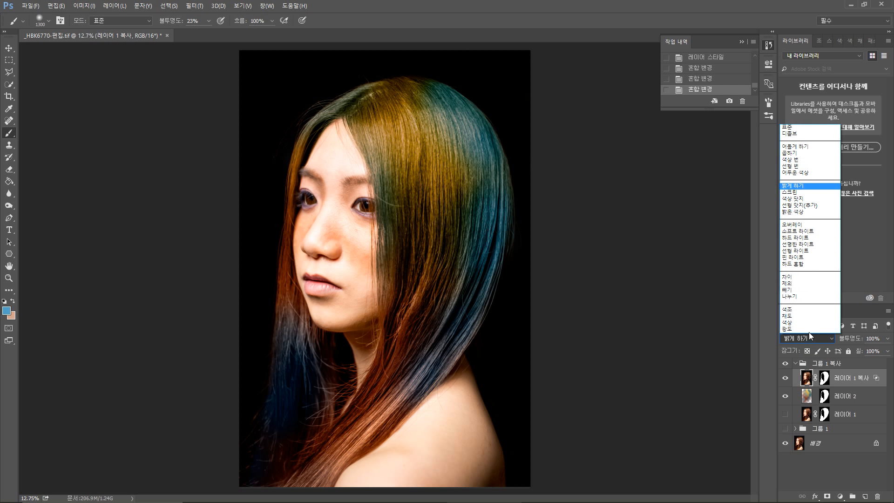
left_click(810, 224)
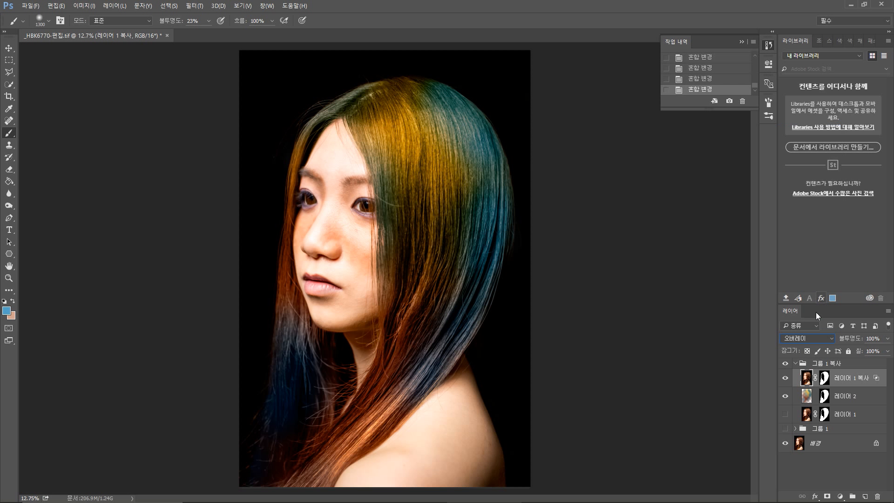
Toggle the visibility of 레이어 1 복사 repeatedly to compare the hair with and without the Overlay highlights
left_click(785, 378)
left_click(785, 378)
left_click(785, 378)
left_click(785, 378)
left_click(785, 378)
left_click(785, 378)
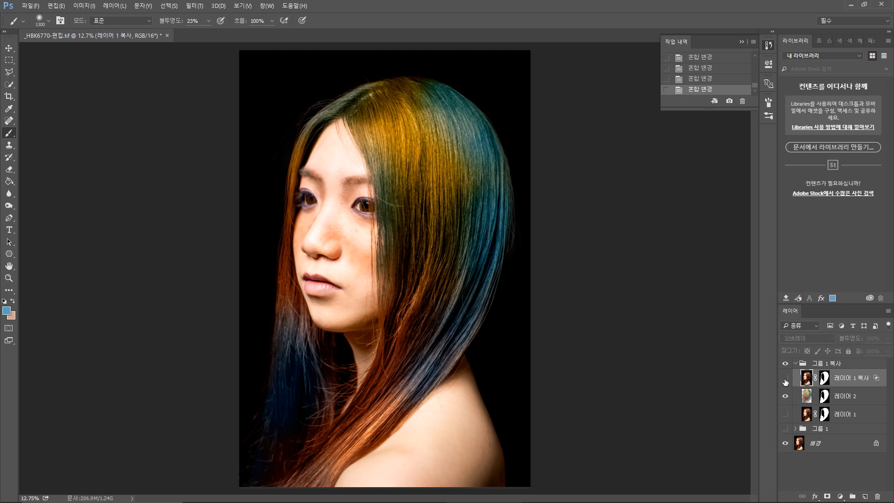
left_click(786, 378)
left_click(785, 378)
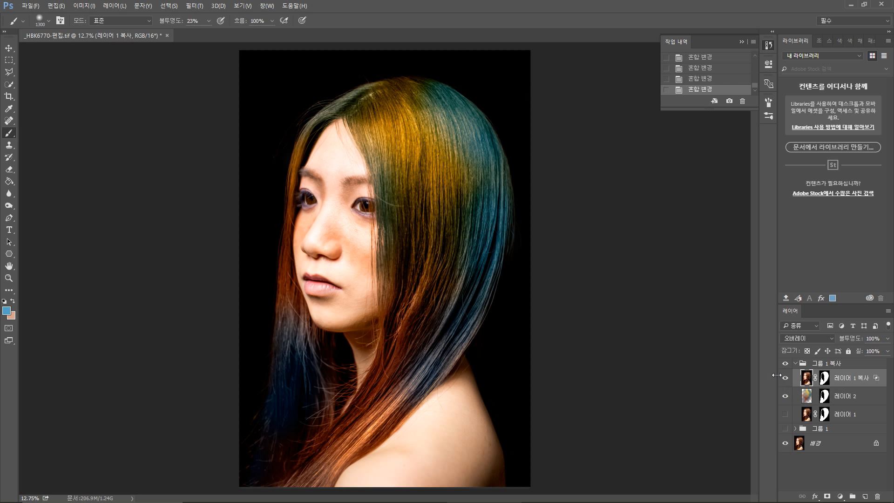
Hide 그룹 1 복사 and make 그룹 1 visible
left_click(786, 364)
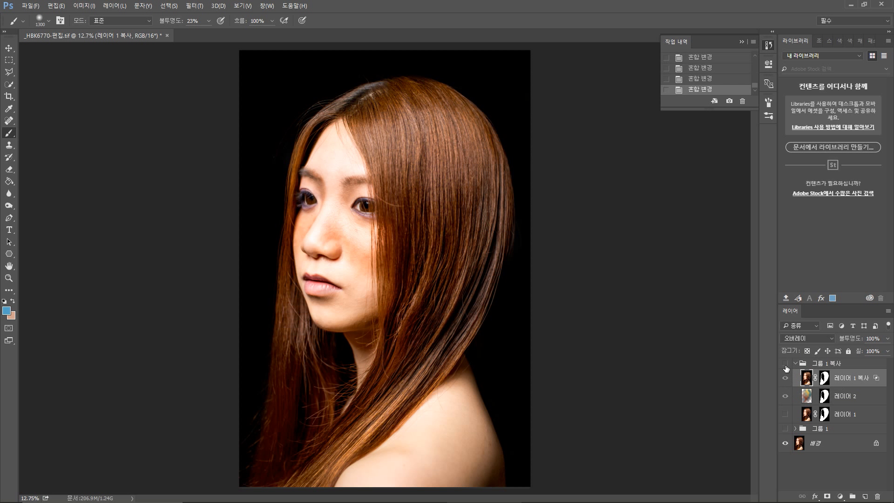
left_click(786, 364)
left_click(786, 364)
left_click(785, 428)
left_click(784, 429)
left_click(784, 428)
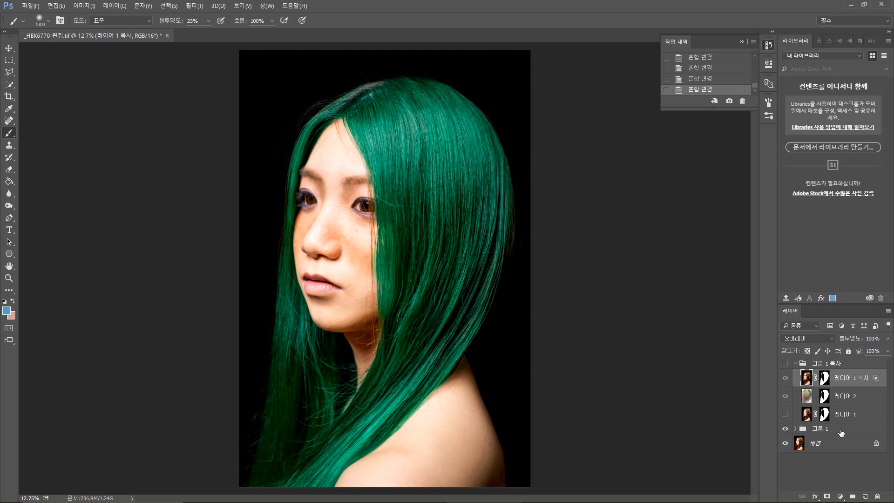
Hide the 색조/채도 1 adjustment inside 그룹 1 and add a new clipped layer directly above 레이어 1
left_click(794, 431)
left_click(795, 429)
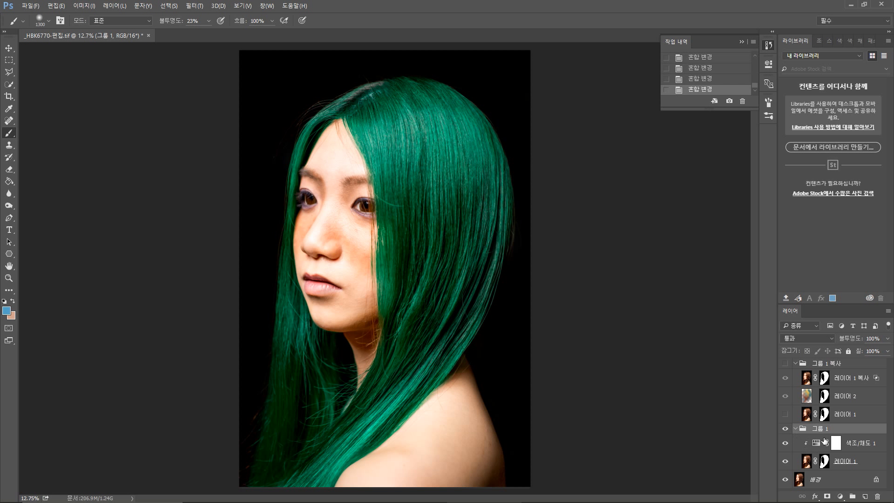
left_click(786, 442)
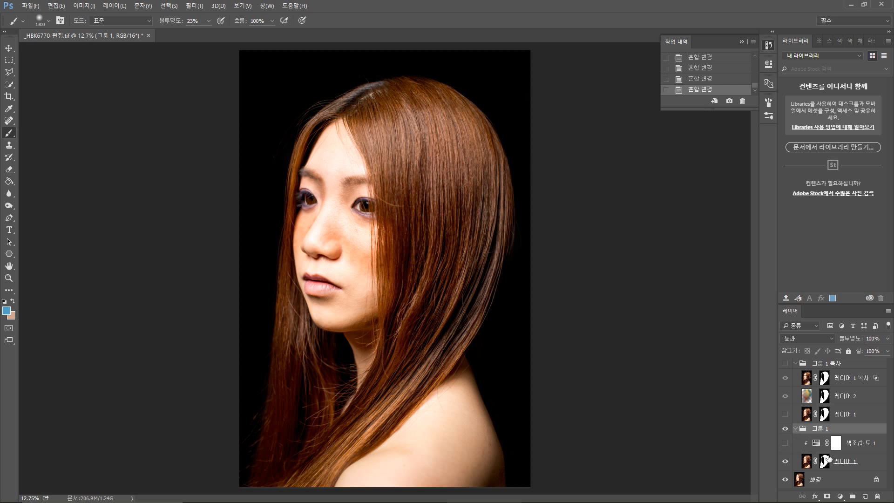
left_click(817, 465)
left_click(865, 496)
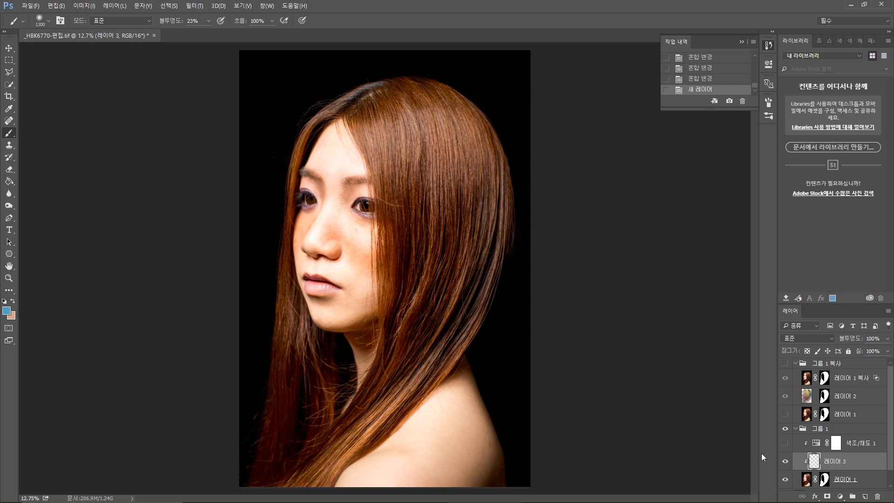
Paint blue over the hair on 레이어 3 with the large soft brush and set its blend mode to Color (색상)
mouse_move(406, 123)
left_mouse_down()
mouse_move(395, 155)
mouse_move(428, 229)
mouse_move(470, 210)
mouse_move(428, 132)
mouse_move(355, 255)
mouse_move(426, 269)
mouse_move(429, 169)
mouse_move(448, 198)
mouse_move(415, 323)
mouse_move(444, 383)
mouse_move(438, 344)
mouse_move(452, 331)
mouse_move(375, 379)
left_mouse_up()
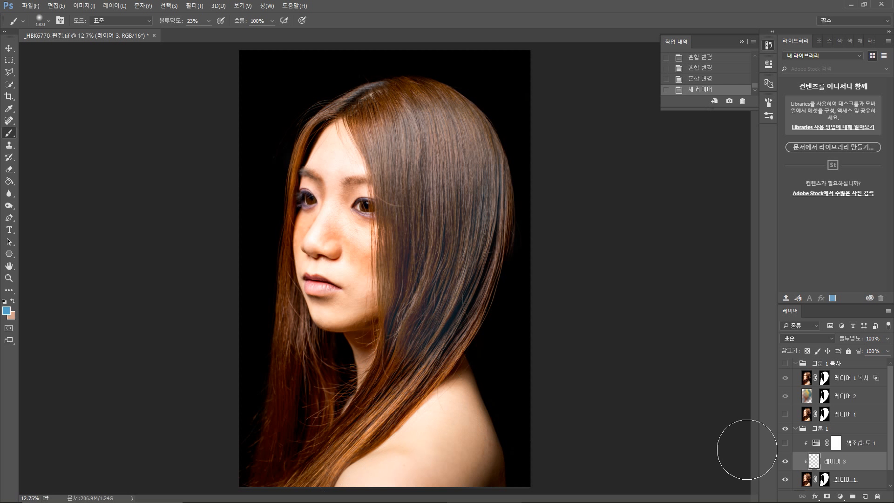
left_click_drag(479, 326, 469, 237)
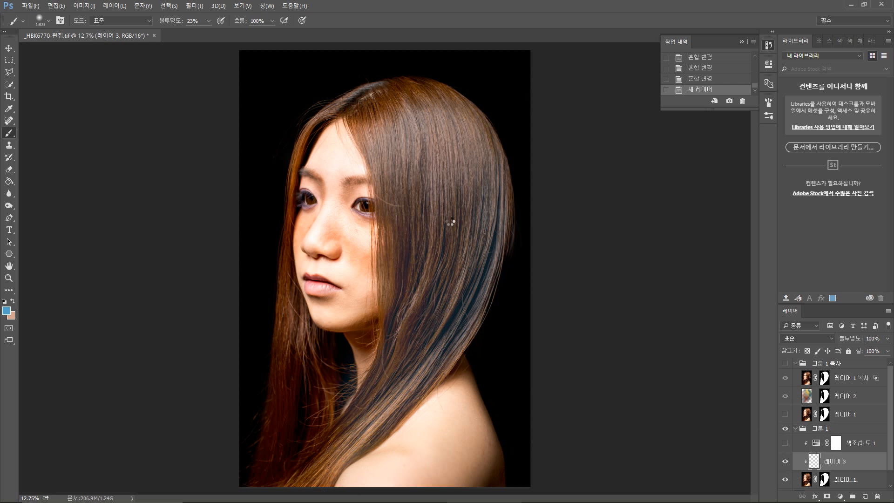
mouse_move(453, 257)
left_mouse_down()
mouse_move(460, 165)
mouse_move(469, 164)
mouse_move(447, 270)
mouse_move(423, 156)
mouse_move(411, 250)
mouse_move(421, 251)
mouse_move(430, 226)
mouse_move(439, 266)
mouse_move(476, 208)
mouse_move(460, 284)
mouse_move(477, 190)
mouse_move(460, 250)
mouse_move(505, 259)
left_mouse_up()
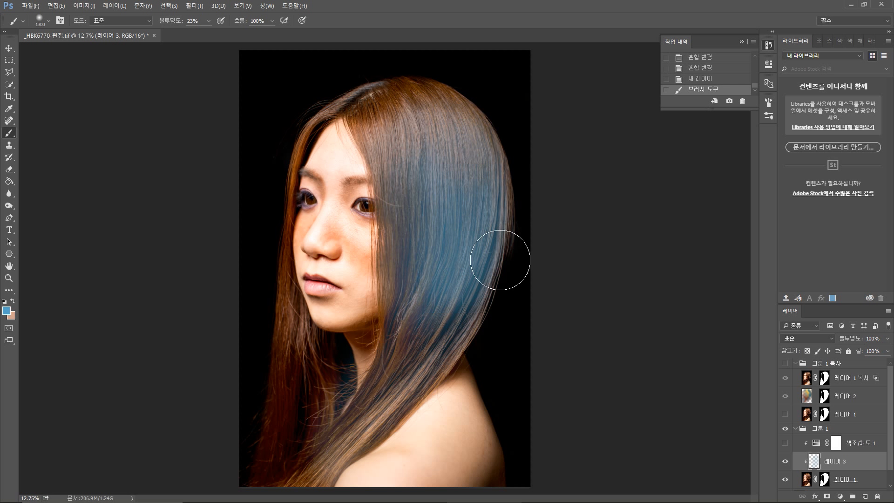
left_click(817, 340)
left_click(811, 321)
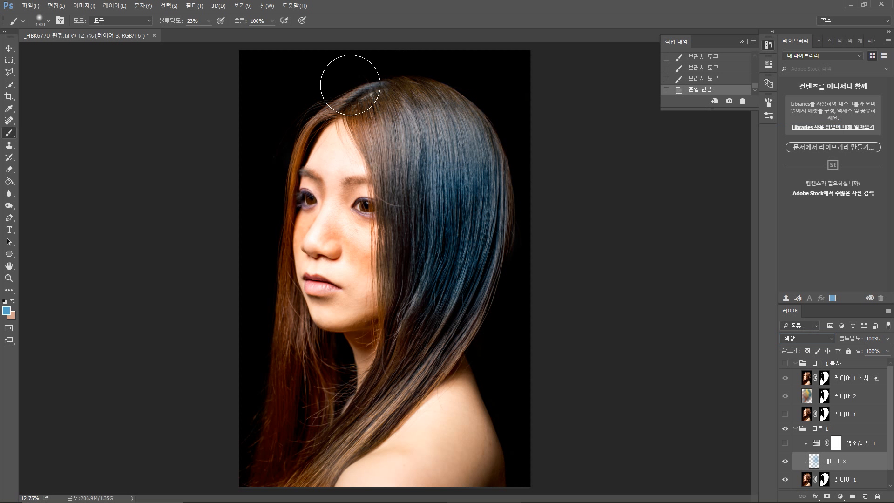
mouse_move(350, 85)
left_mouse_down()
mouse_move(380, 130)
mouse_move(419, 373)
mouse_move(438, 347)
mouse_move(372, 394)
mouse_move(344, 450)
mouse_move(327, 458)
mouse_move(416, 327)
mouse_move(436, 369)
mouse_move(477, 340)
mouse_move(461, 341)
mouse_move(474, 286)
mouse_move(762, 399)
mouse_move(889, 422)
left_mouse_up()
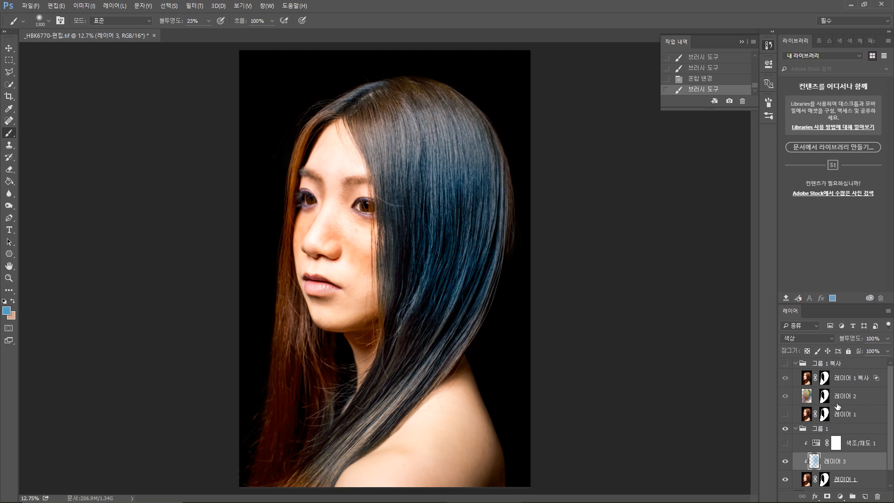
Select 레이어 1 복사, show 그룹 1 복사, and toggle the layer's visibility to compare its highlight effect
left_click(840, 378)
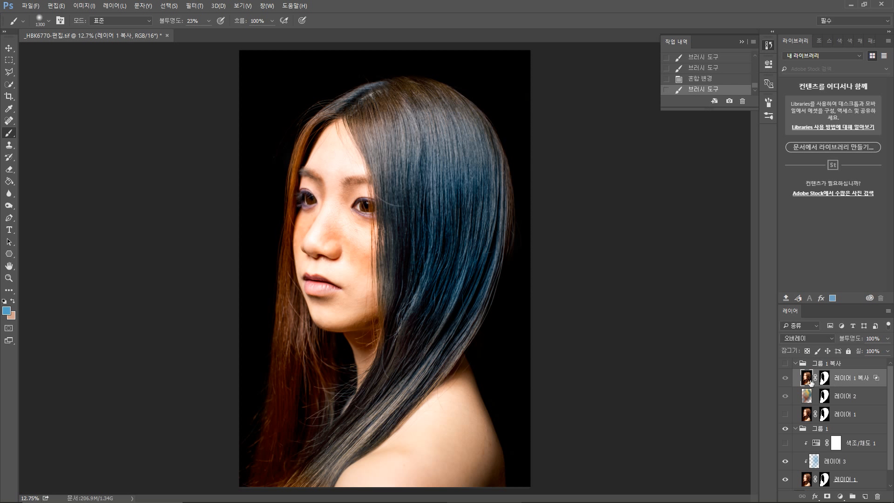
left_click(786, 377)
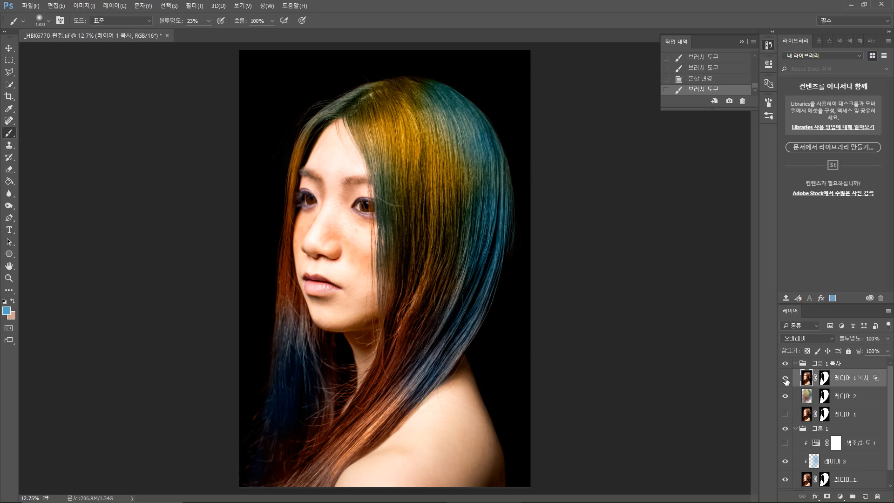
left_click(786, 379)
left_click(786, 379)
left_click(786, 379)
left_click(785, 378)
Turn the 색조/채도 1 adjustment's visibility back on and hide 그룹 1
scroll(467, 239, "down", 1)
scroll(468, 240, "up", 2)
scroll(469, 239, "down", 1)
key("alt")
left_click(786, 443)
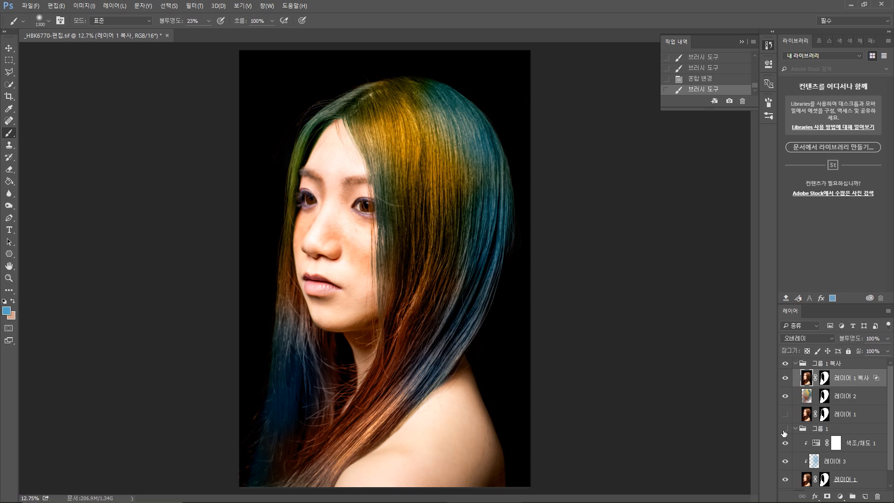
scroll(830, 414, "down", 1)
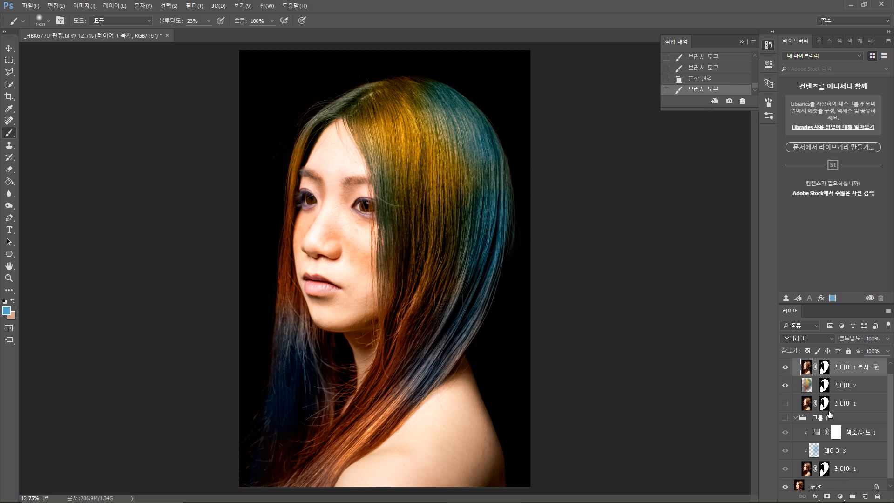
scroll(829, 415, "up", 1)
scroll(815, 434, "down", 1)
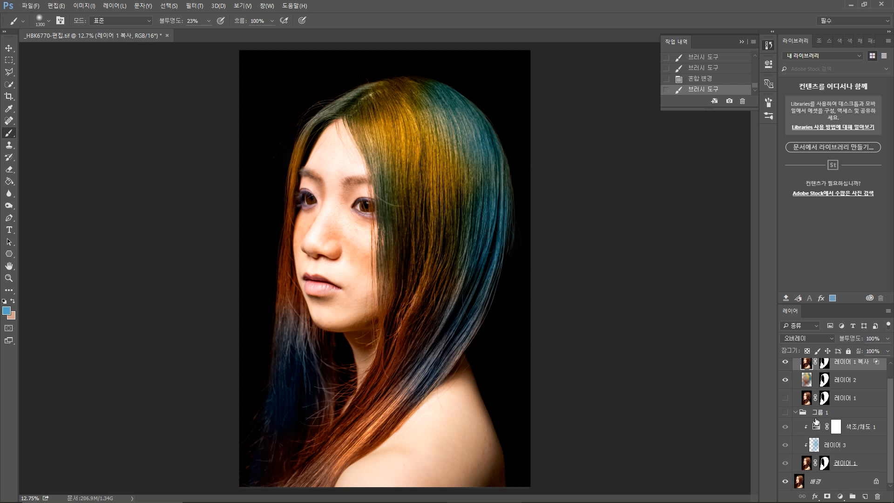
scroll(816, 421, "up", 1)
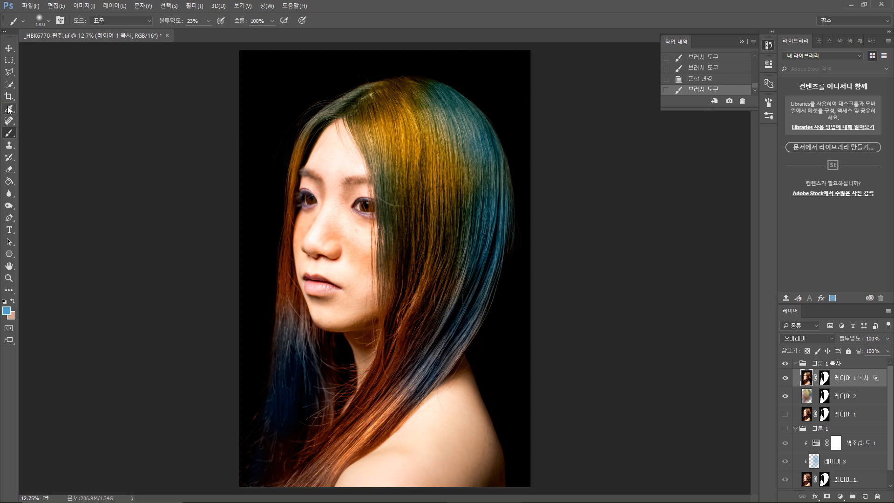
Switch to the Quick Selection tool, then select 레이어 3 and hide 그룹 1 복사
left_click(7, 87)
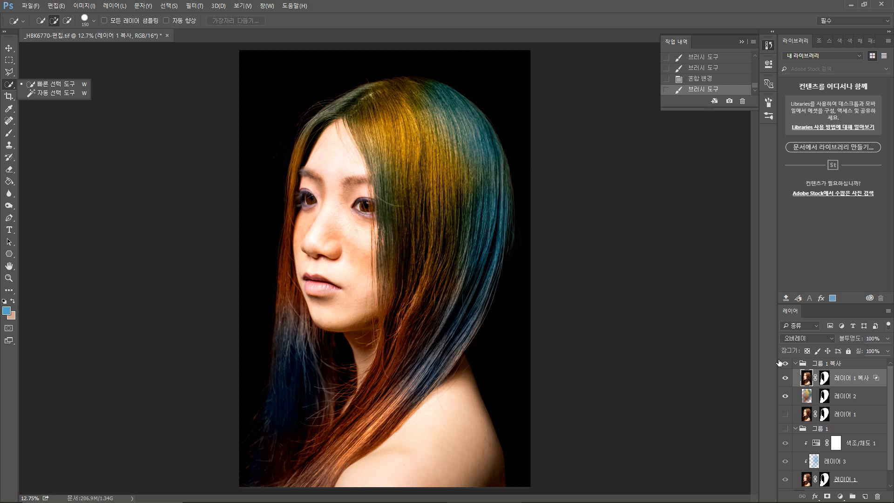
left_click(825, 378)
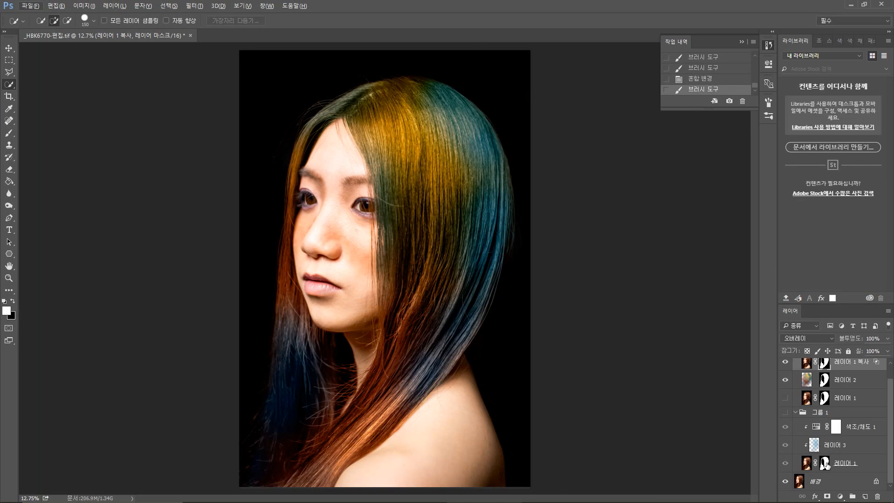
left_click(811, 445)
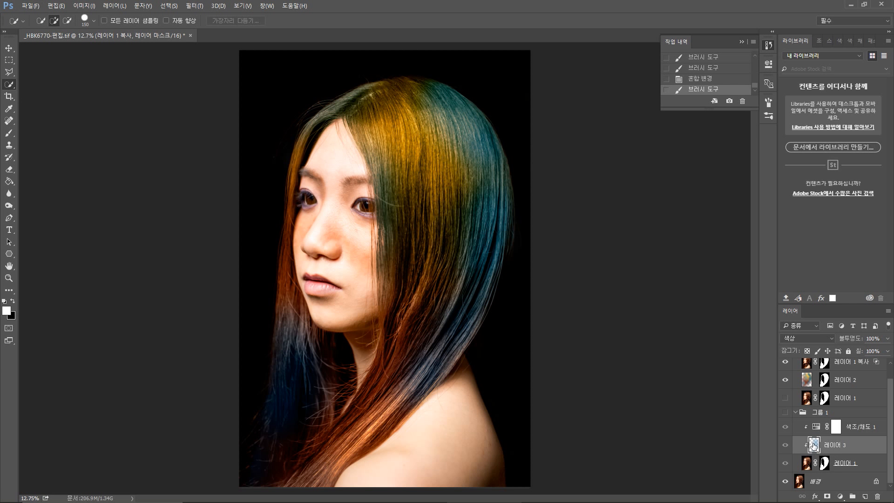
scroll(799, 420, "up", 1)
left_click(785, 363)
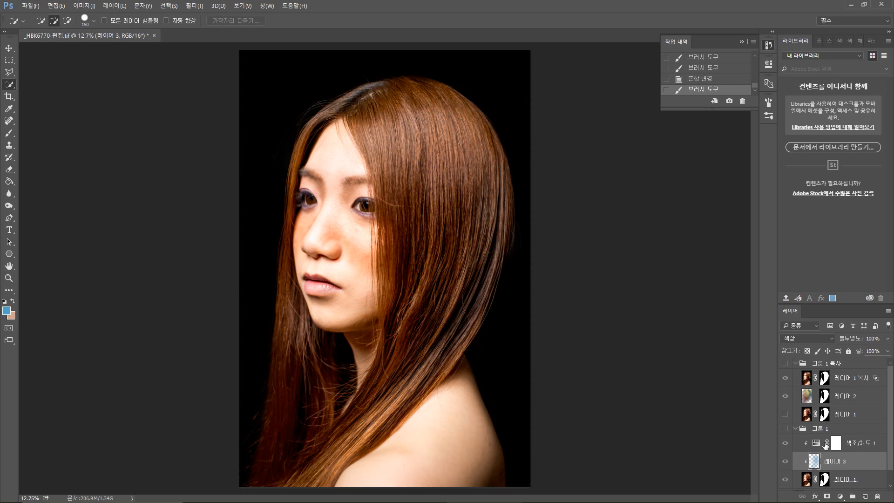
scroll(808, 442, "down", 1)
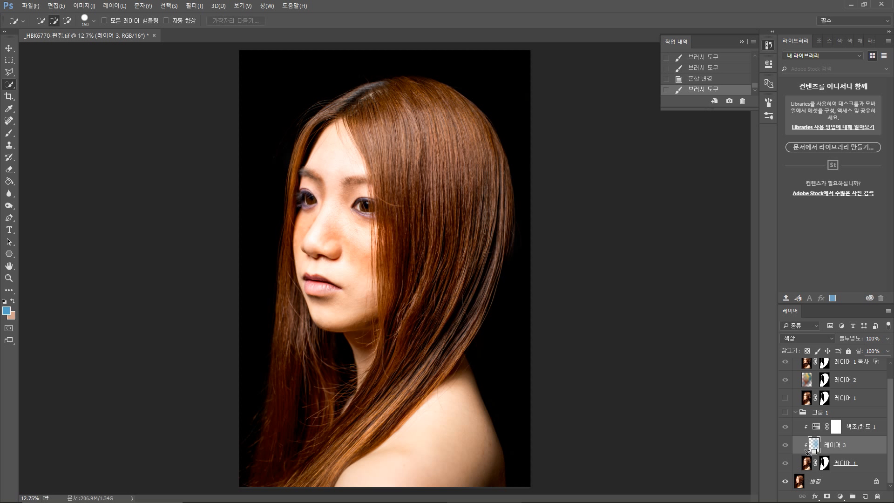
Release the clipping masks of 레이어 3 and 색조/채도 1 and create them again
left_click(808, 450, "alt")
left_click(802, 451, "alt")
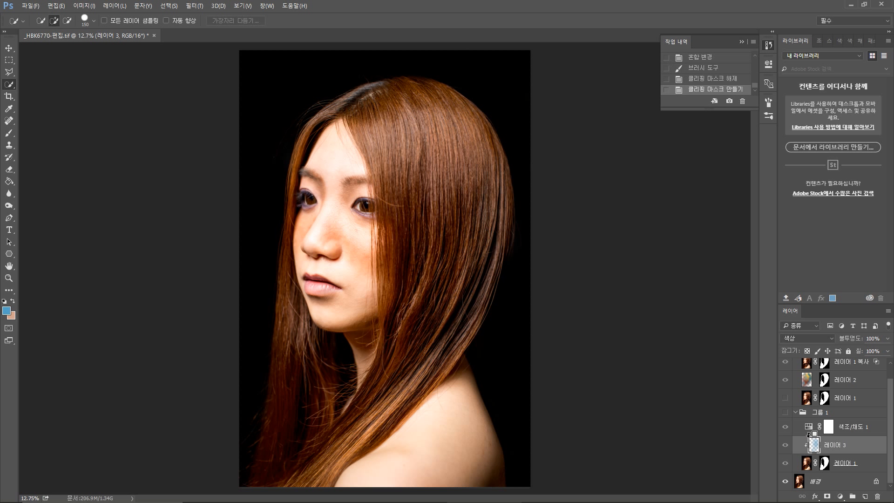
left_click(809, 435, "alt")
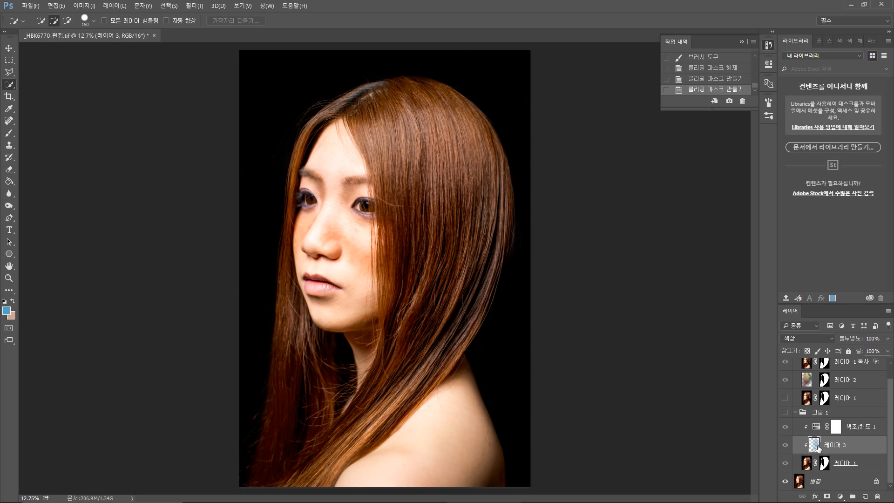
Make 그룹 1 visible with 레이어 3 selected
left_click(817, 426)
left_click(818, 444)
left_click(786, 463)
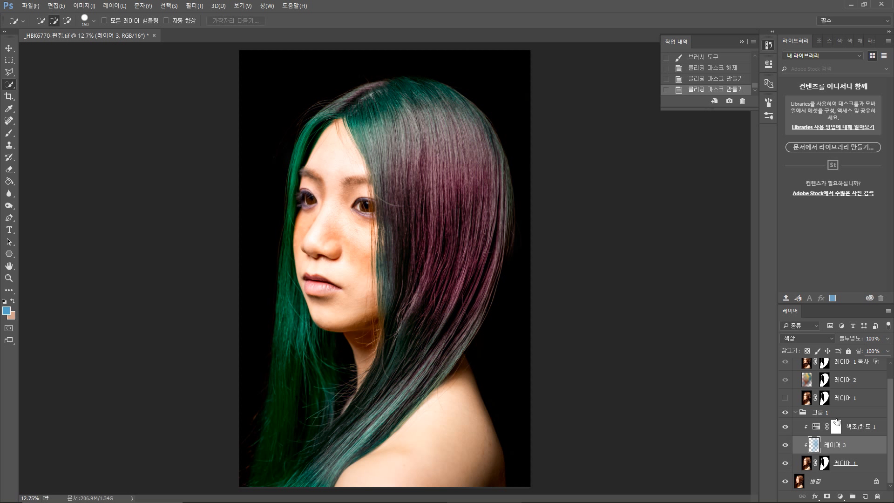
Demonstrate the clipping effect in 그룹 1 by releasing and restoring the clipping masks of 레이어 3 and 색조/채도 1
left_click_drag(808, 446, 810, 450)
left_click(811, 450, "alt")
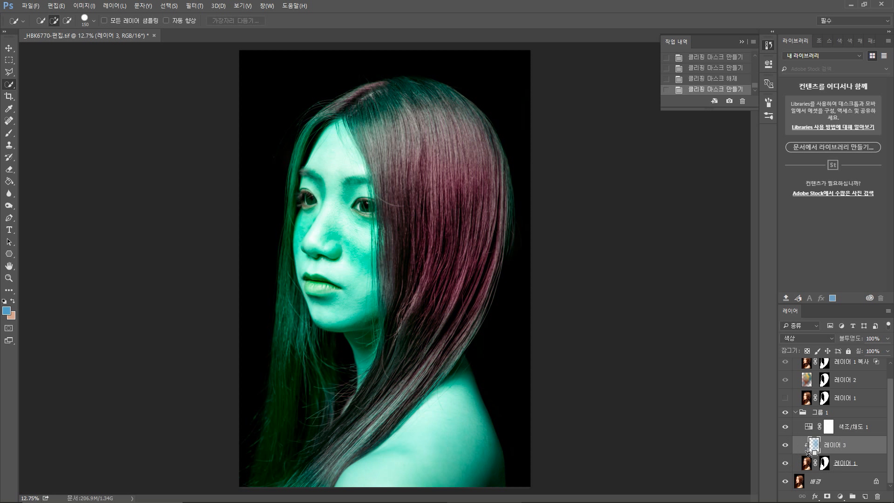
left_click(811, 436, "alt")
left_click(810, 435, "alt")
left_click(811, 435, "alt")
left_click(811, 434, "alt")
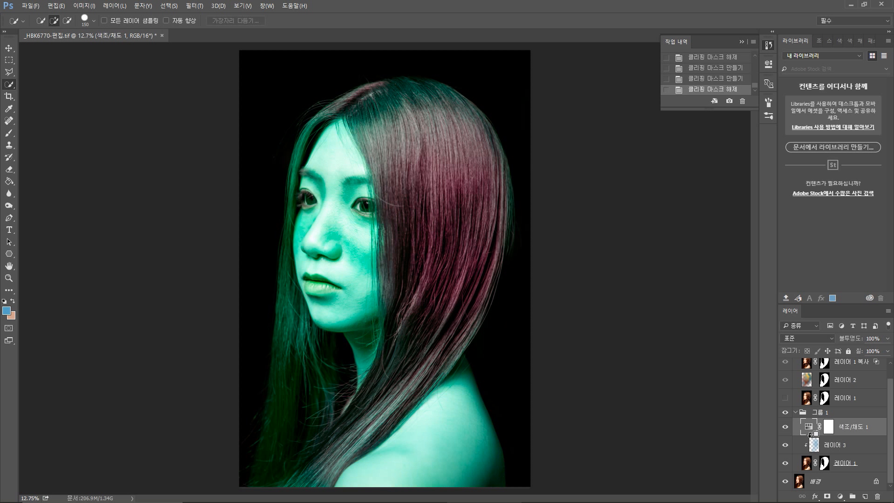
left_click(811, 434, "alt")
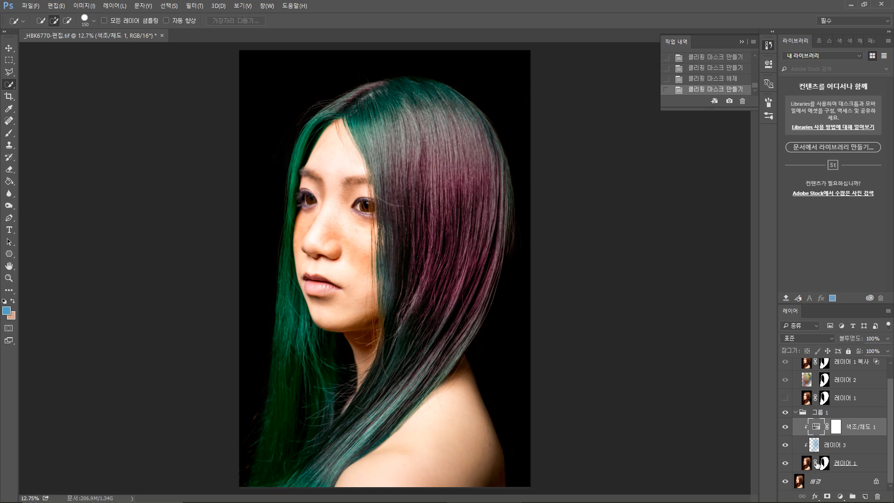
Release the clipping mask of 색조/채도 1 and hide the adjustment
left_click(806, 432, "alt")
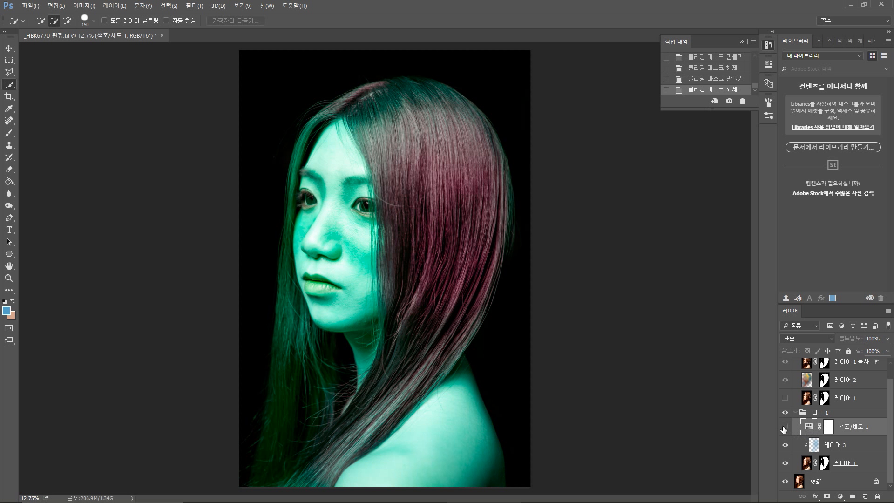
left_click(785, 428)
left_click(785, 428)
left_click(785, 428)
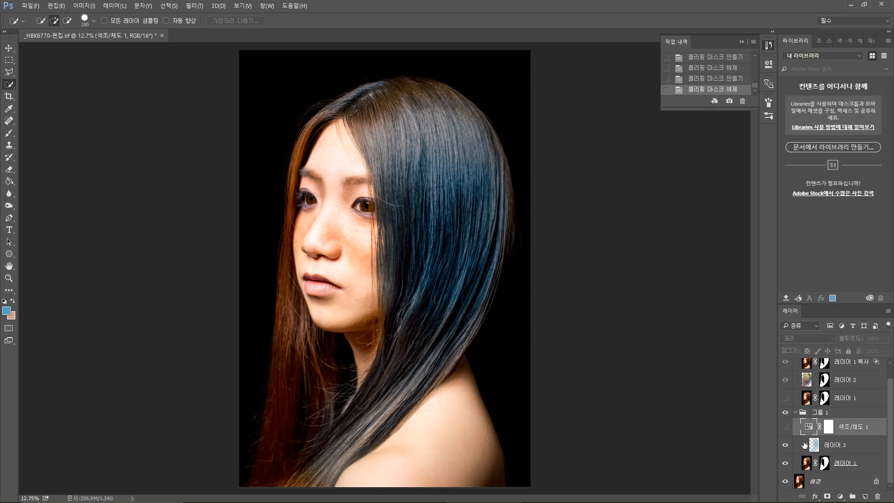
Open the blending options of 레이어 1 복사 and review its Blend If sliders
scroll(841, 450, "up", 1)
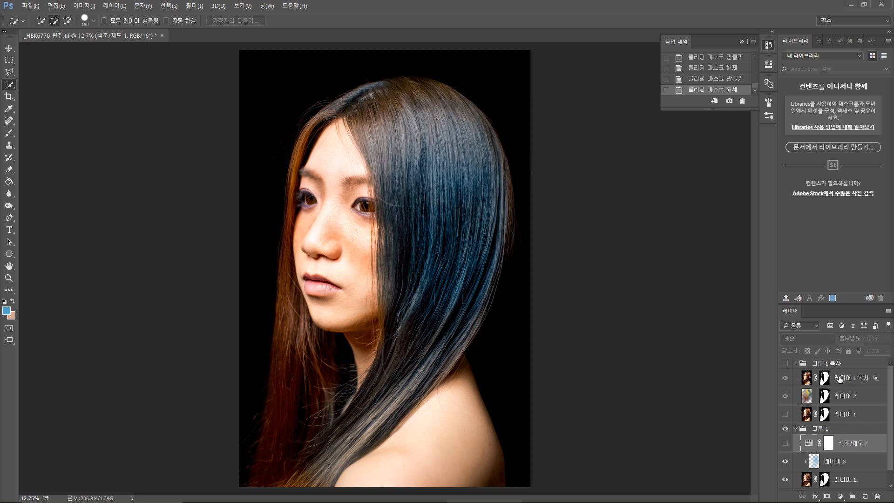
left_click(807, 380)
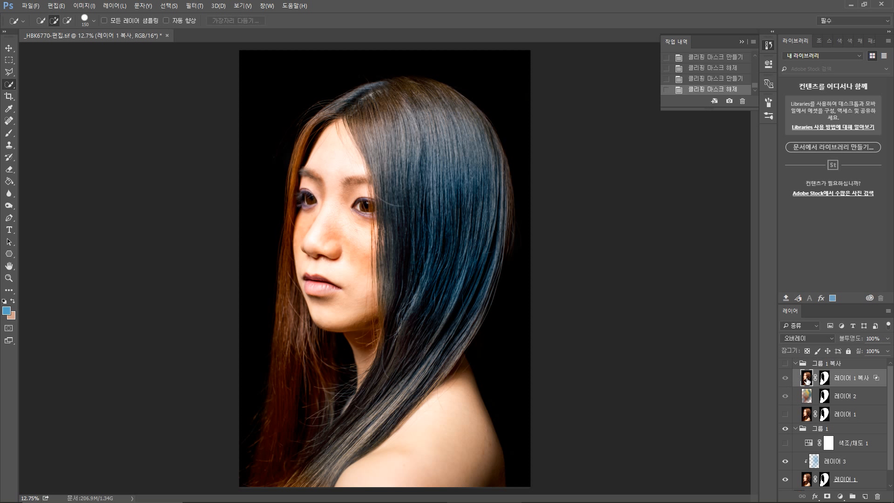
double_click(807, 380)
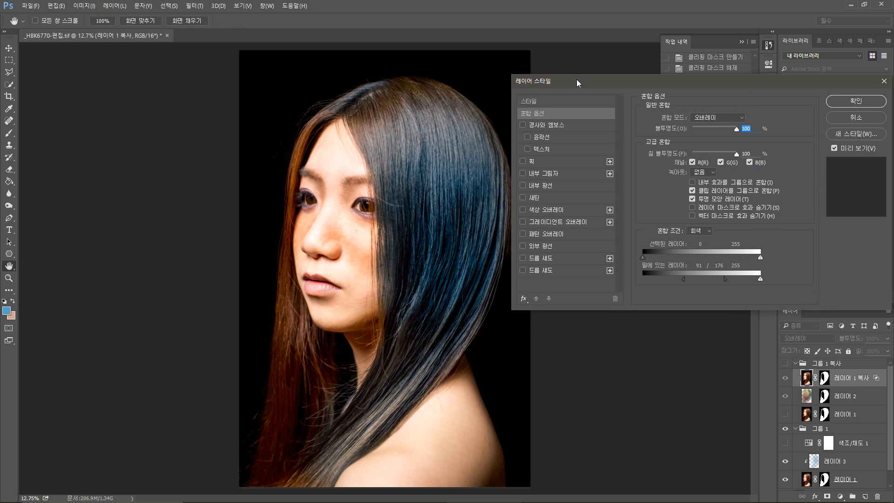
left_click_drag(577, 80, 554, 75)
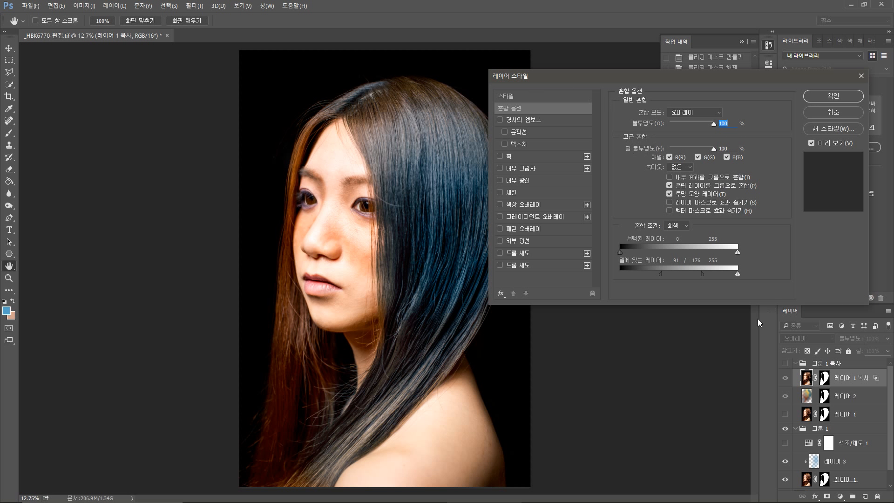
left_click_drag(631, 79, 616, 79)
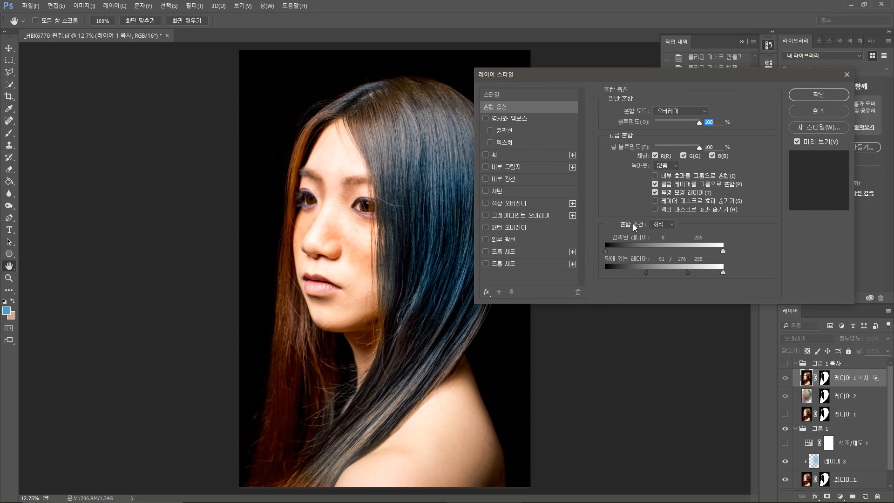
left_click(672, 239)
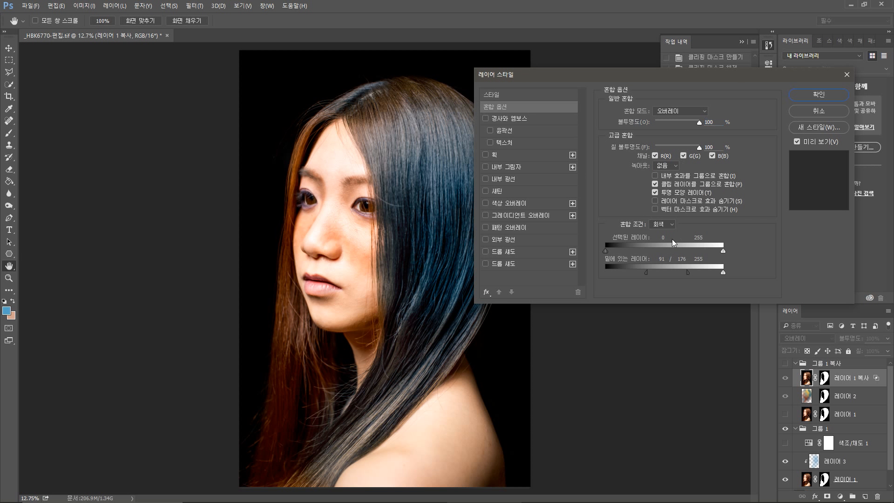